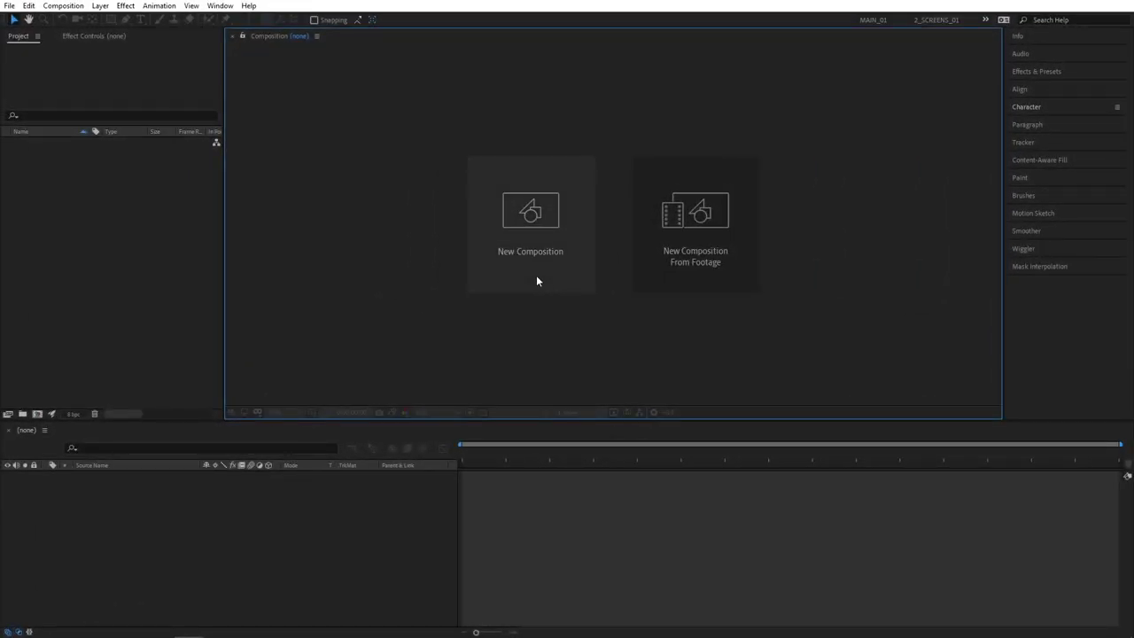
Create a new 1920 x 1080 composition named Render at 30 fps, 10 seconds long.
{"action": "left_click", "coordinate": [537, 256]}
{"action": "type", "text": "Ren"}
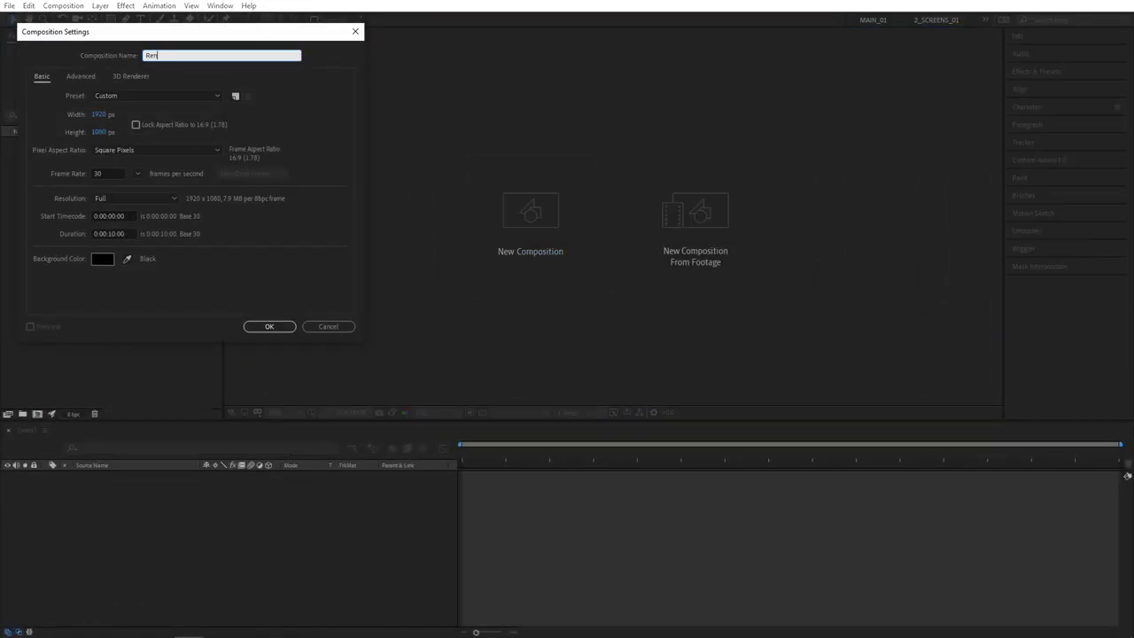
{"action": "type", "text": "der"}
{"action": "key", "text": "Return"}
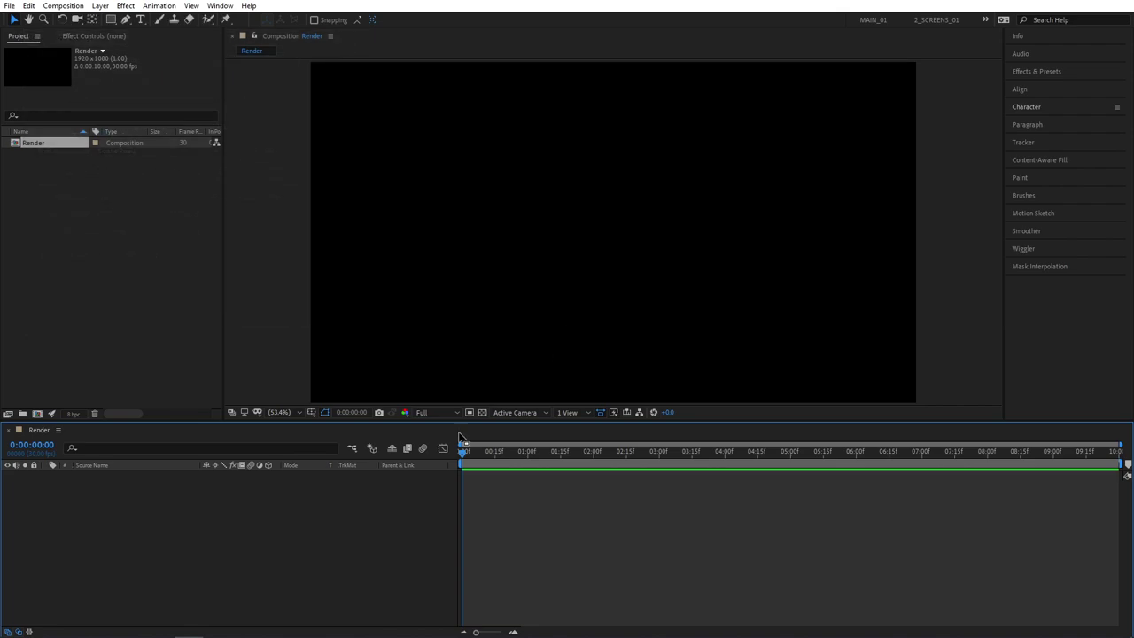
Create a second composition named Line with the same size, frame rate and duration.
{"action": "left_click", "coordinate": [36, 414]}
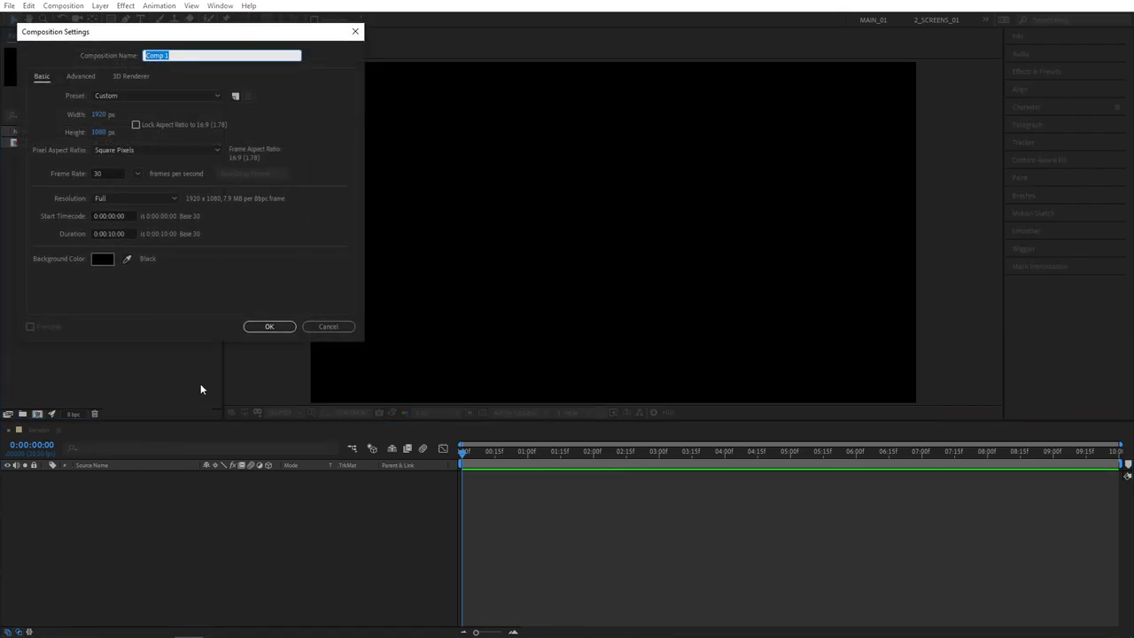
{"action": "type", "text": "Line"}
{"action": "key", "text": "Return"}
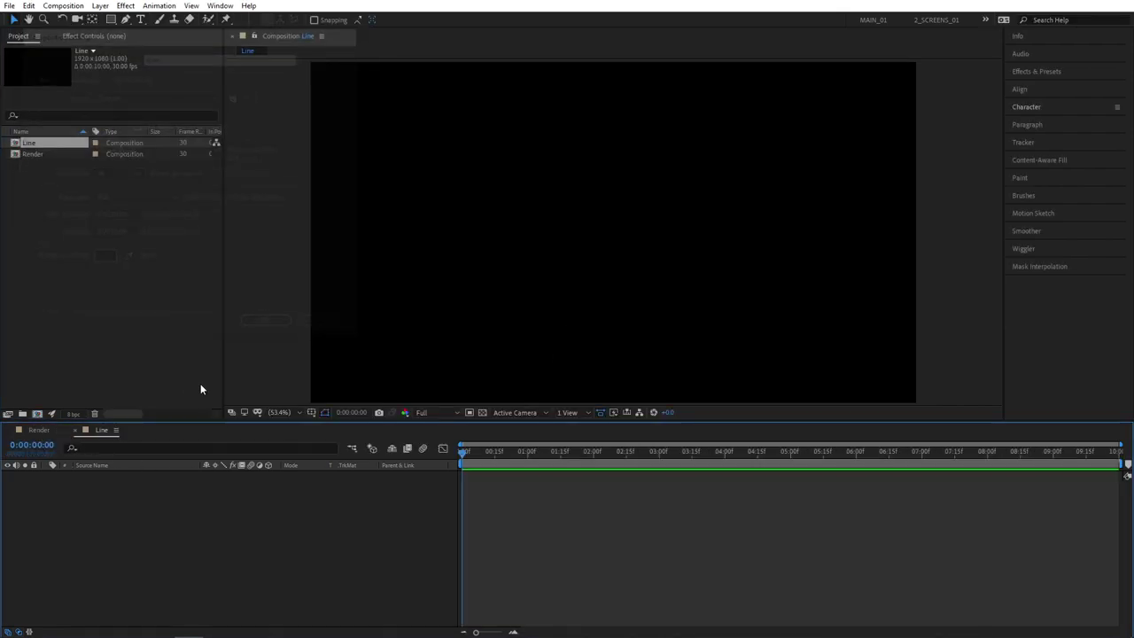
Draw a straight horizontal line with the Pen tool using a 70 px white stroke, and centre it in the composition.
{"action": "left_click", "coordinate": [126, 19]}
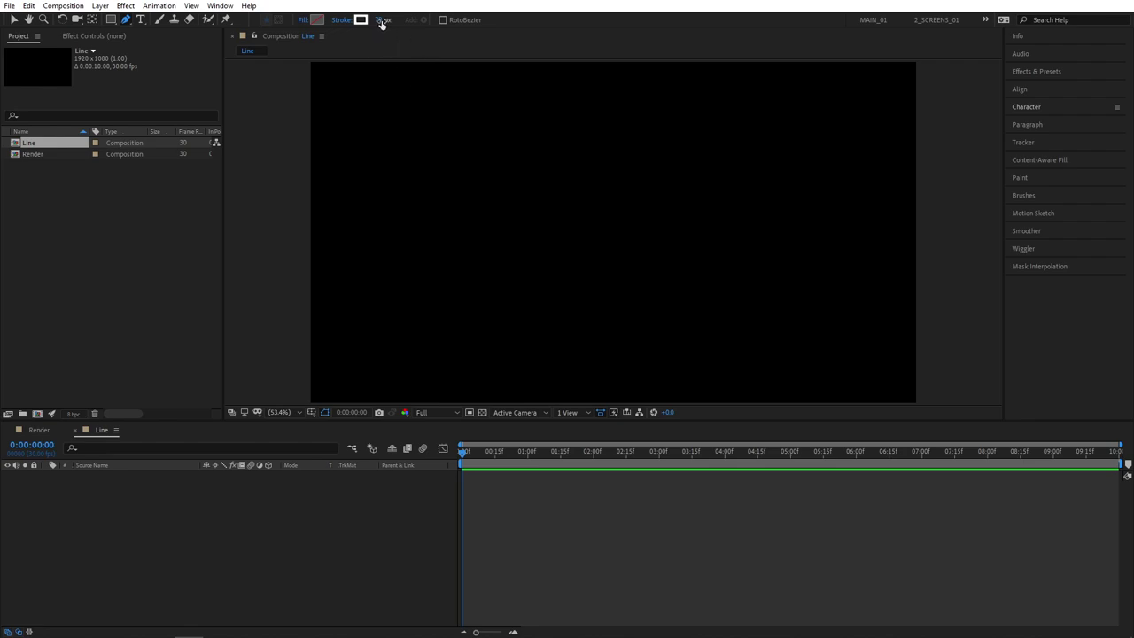
{"action": "left_click", "coordinate": [428, 241]}
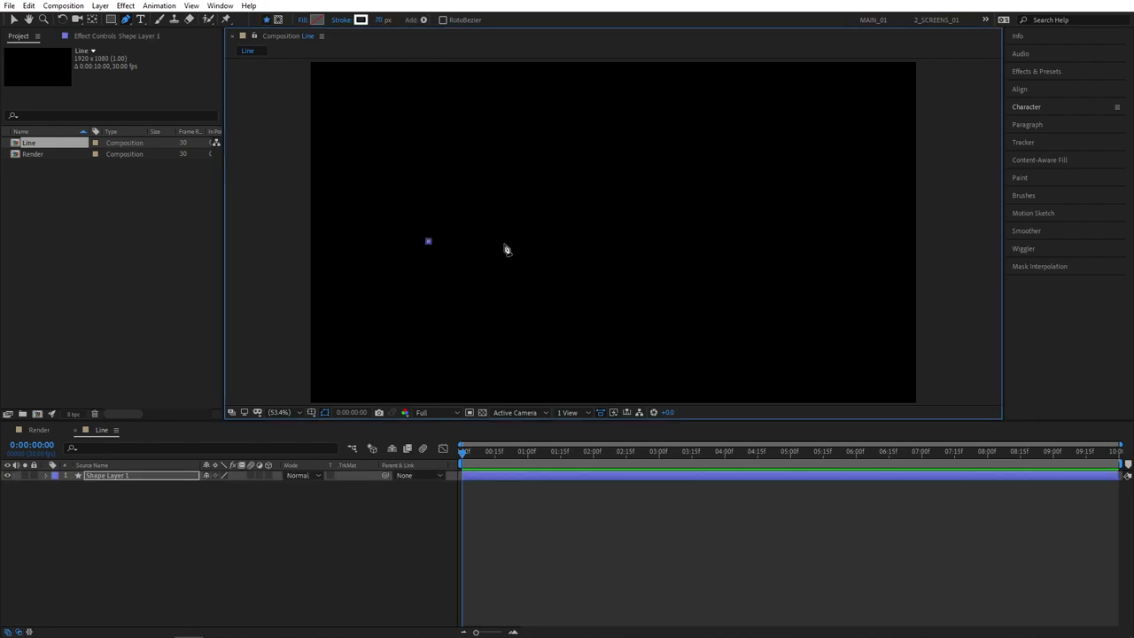
{"action": "left_click", "coordinate": [752, 242]}
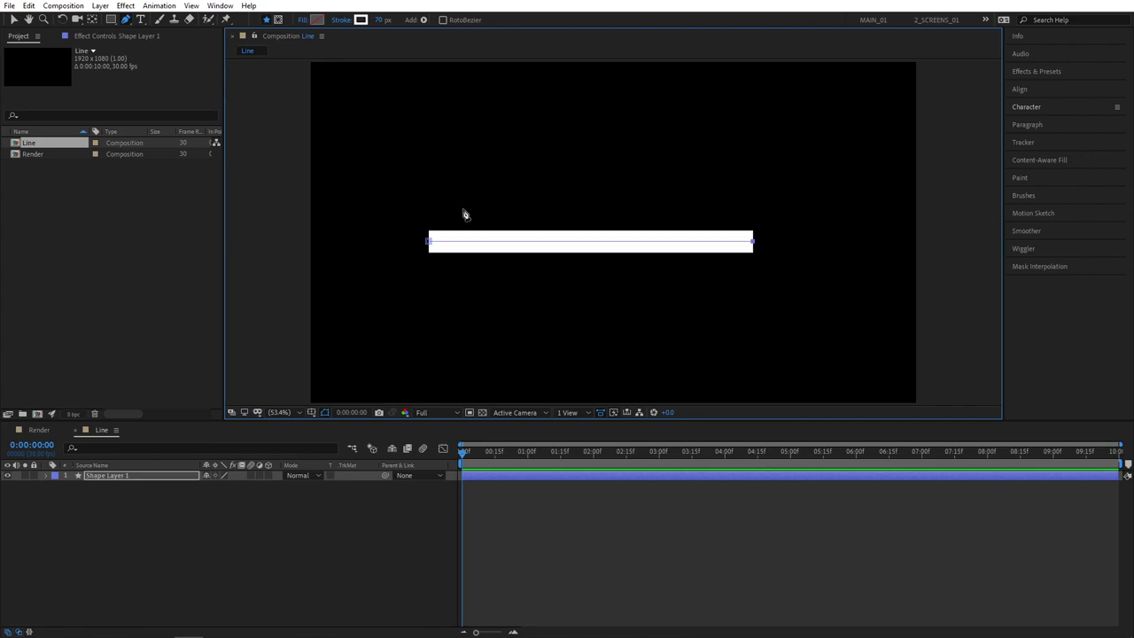
{"action": "left_click", "coordinate": [1067, 90]}
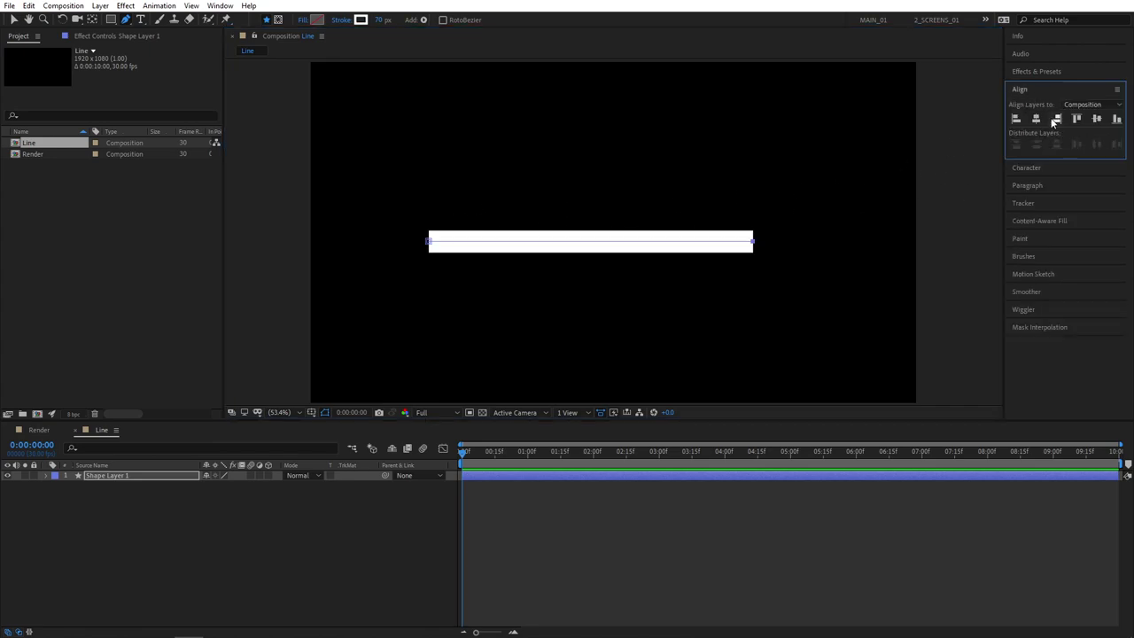
{"action": "left_click", "coordinate": [1035, 119]}
{"action": "left_click", "coordinate": [1095, 118]}
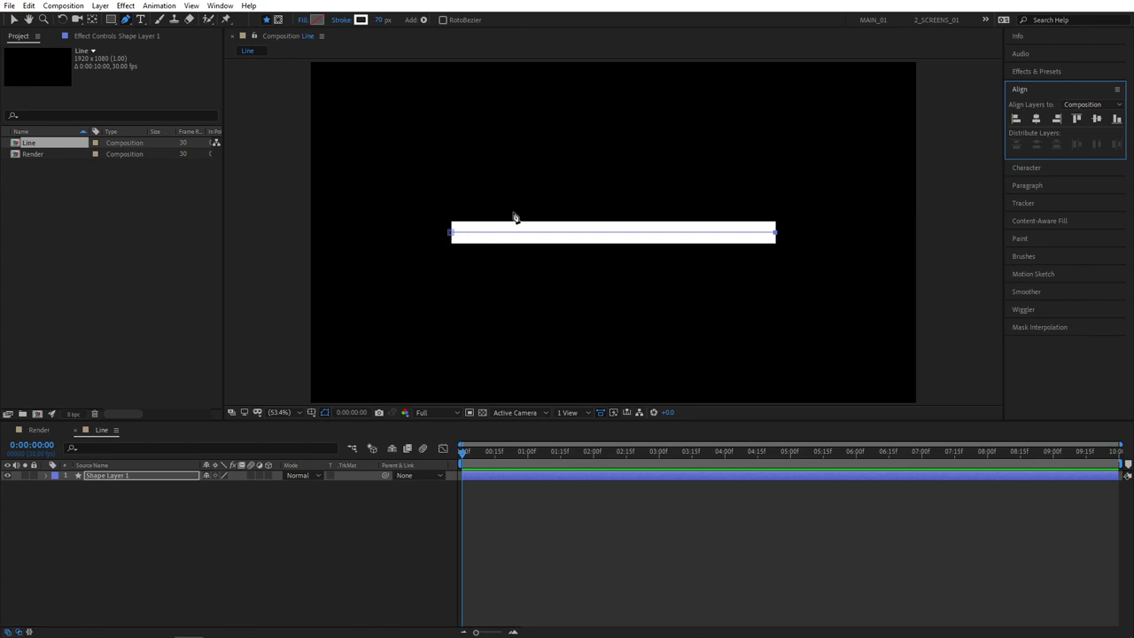
Rename the shape layer as Line.
{"action": "left_click", "coordinate": [107, 473]}
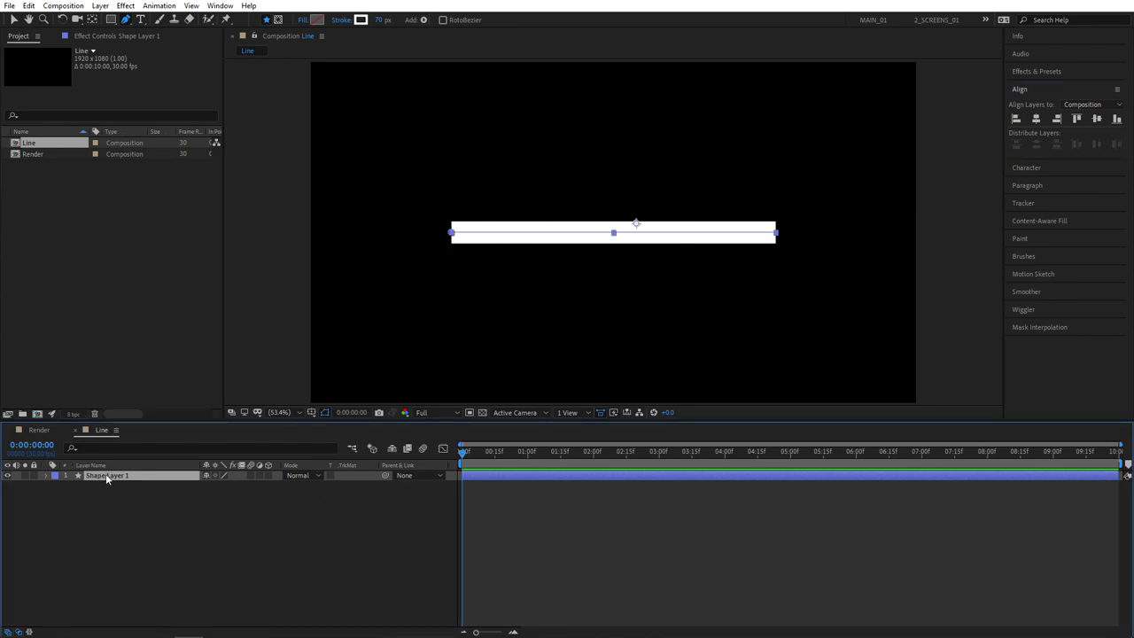
{"action": "key", "text": "Return"}
{"action": "type", "text": "Line"}
{"action": "key", "text": "Return"}
Set the line cap of the Line layer's stroke to Round Cap.
{"action": "left_click", "coordinate": [47, 476]}
{"action": "left_click", "coordinate": [56, 486]}
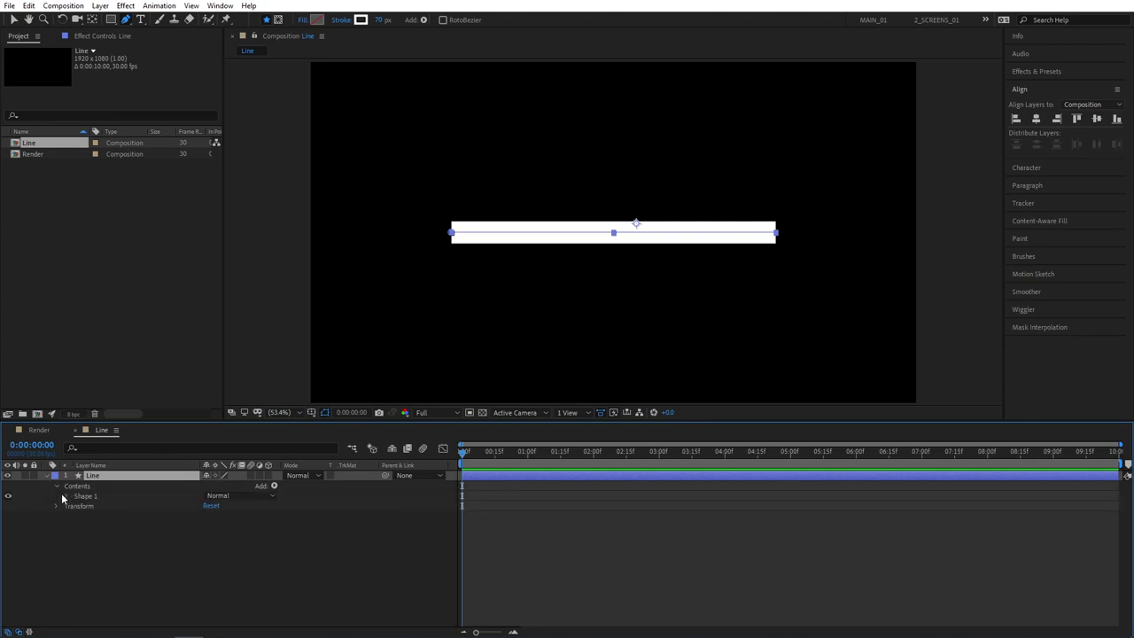
{"action": "left_click", "coordinate": [66, 495]}
{"action": "left_click", "coordinate": [75, 516]}
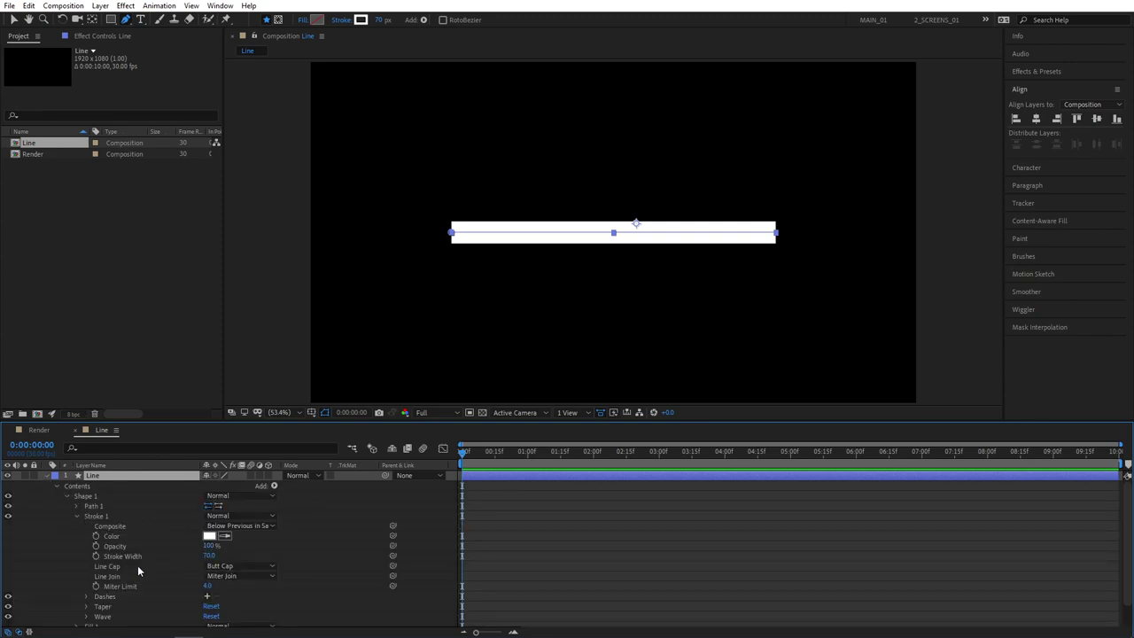
{"action": "left_click", "coordinate": [232, 565]}
{"action": "left_click", "coordinate": [228, 590]}
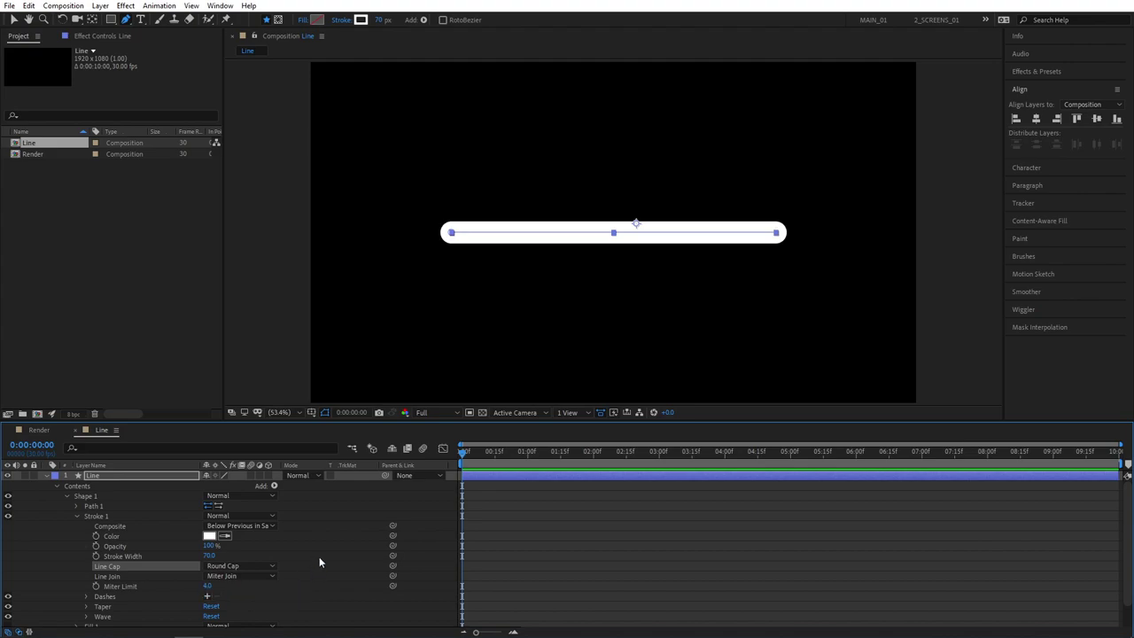
{"action": "left_click", "coordinate": [340, 533]}
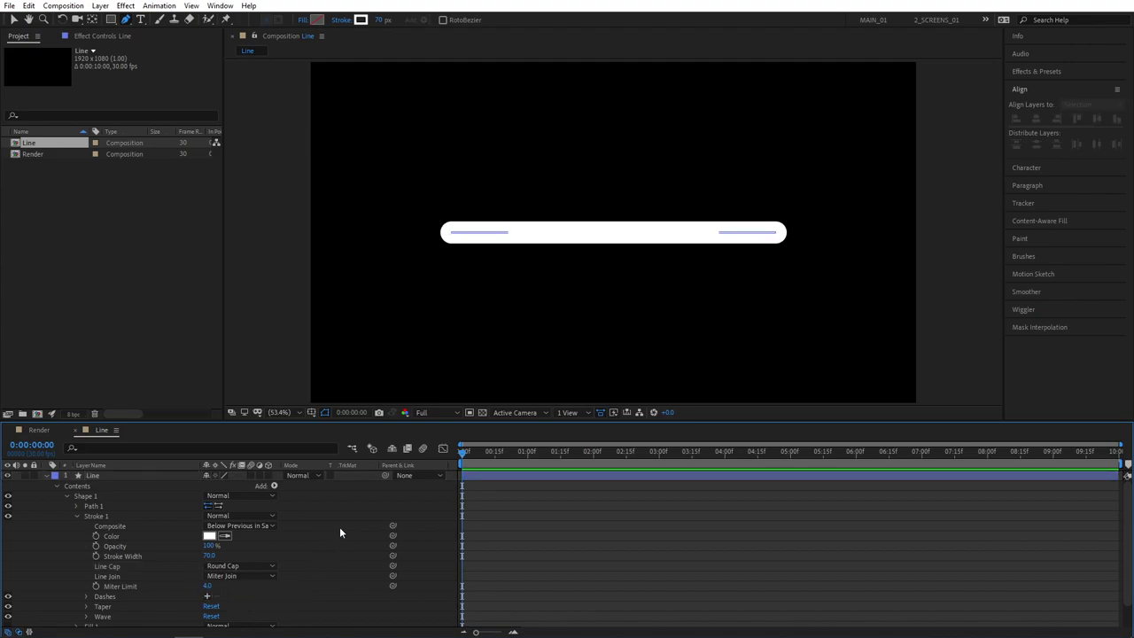
{"action": "left_click", "coordinate": [47, 477]}
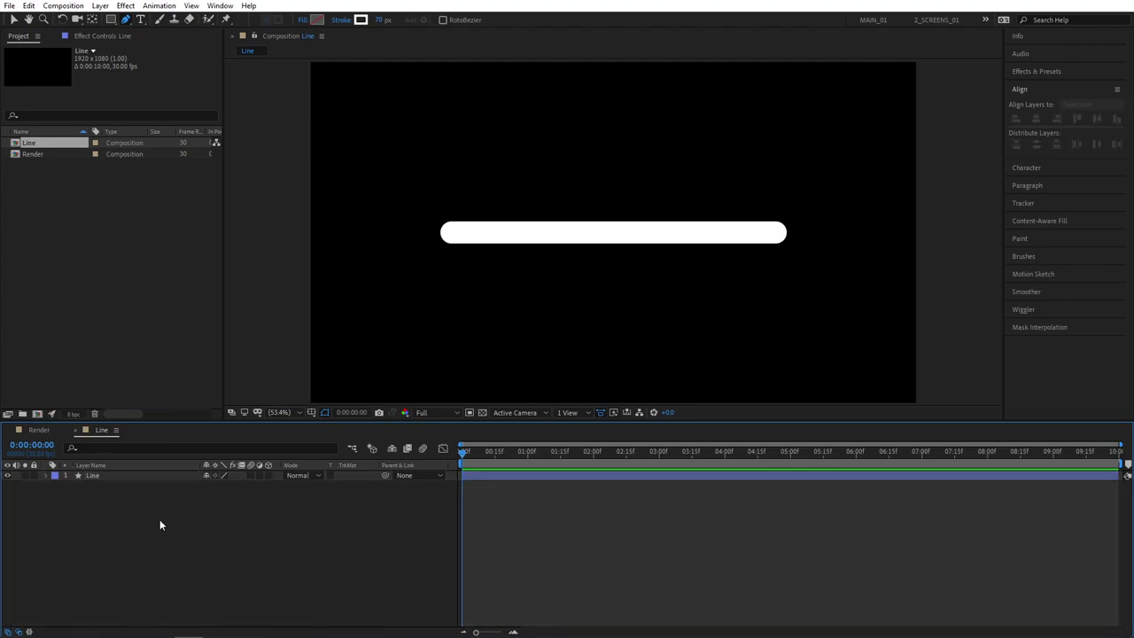
Add the Line composition as a layer in the Render composition and hide it.
{"action": "left_click", "coordinate": [37, 431]}
{"action": "left_click_drag", "start_coordinate": [30, 144], "coordinate": [63, 526]}
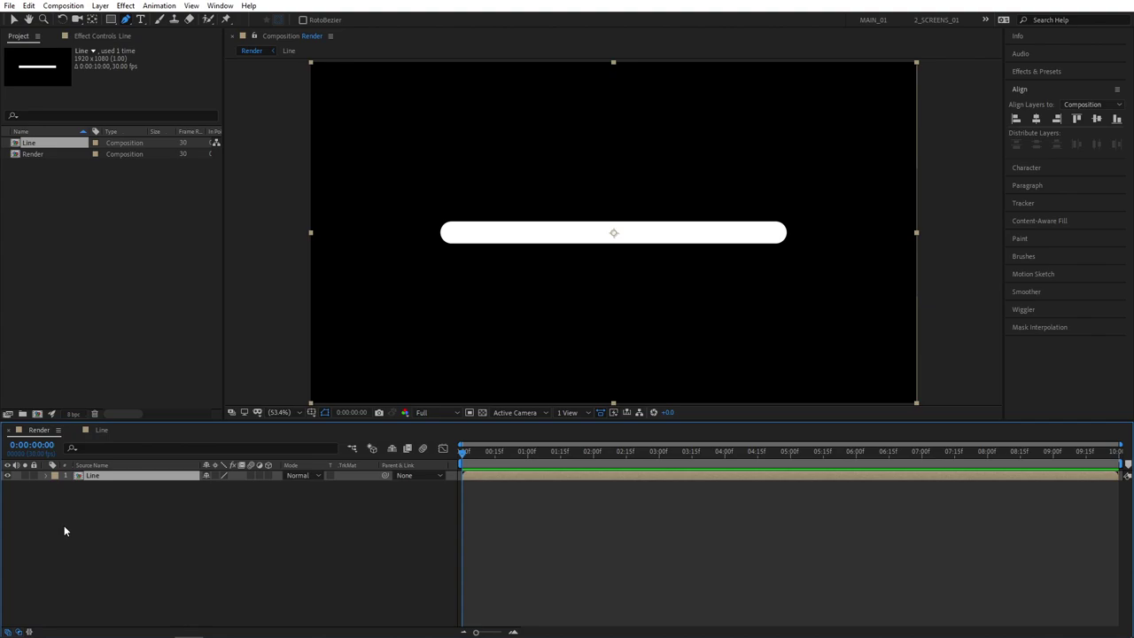
{"action": "left_click", "coordinate": [64, 525]}
{"action": "left_click", "coordinate": [9, 476]}
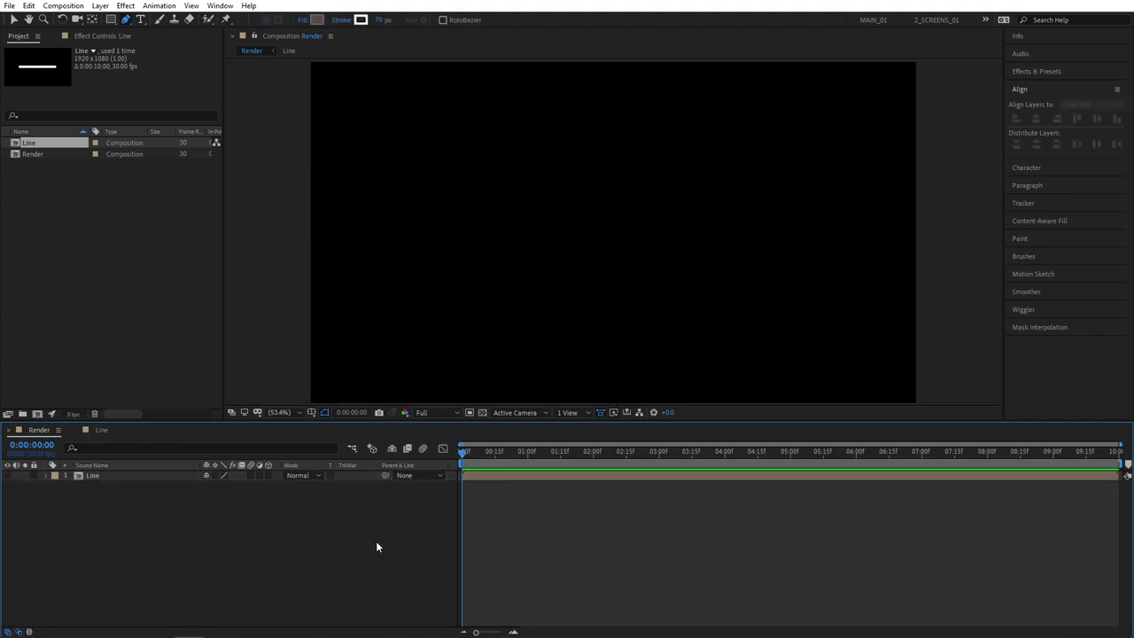
Create a new solid layer named Particles in the Render composition.
{"action": "right_click", "coordinate": [124, 523]}
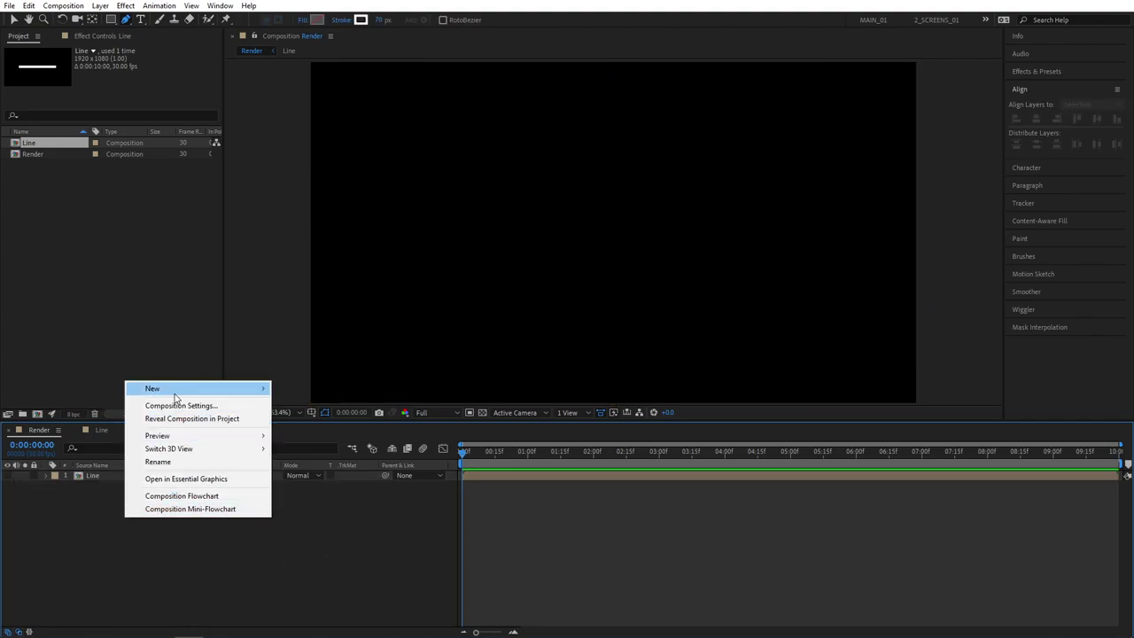
{"action": "mouse_move", "coordinate": [177, 393]}
{"action": "left_click", "coordinate": [298, 418]}
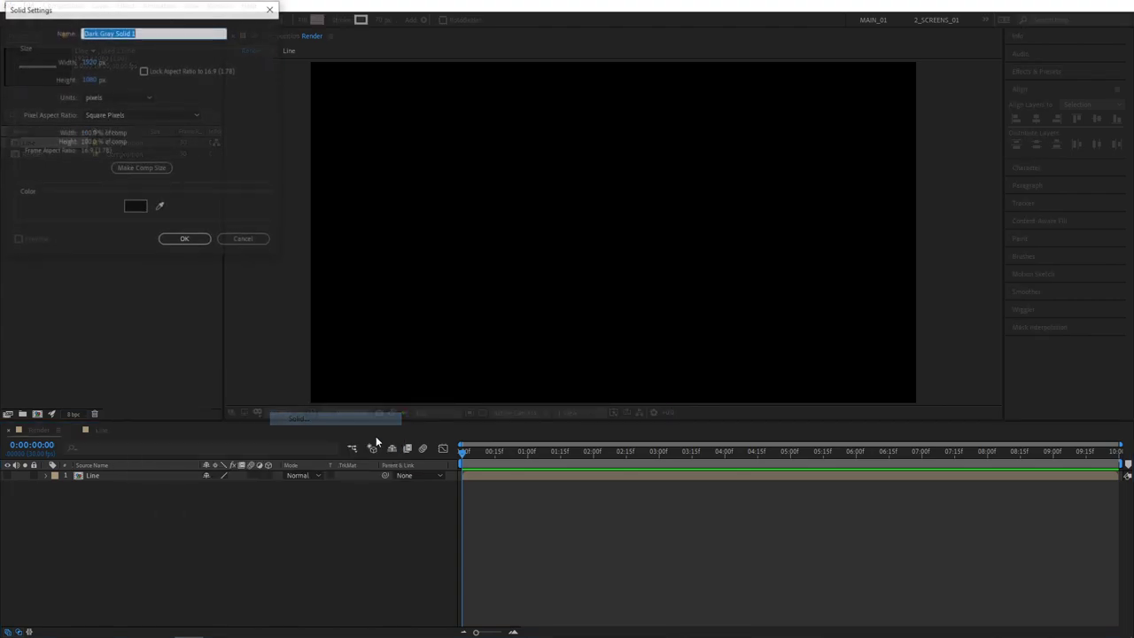
{"action": "type", "text": "Farticles"}
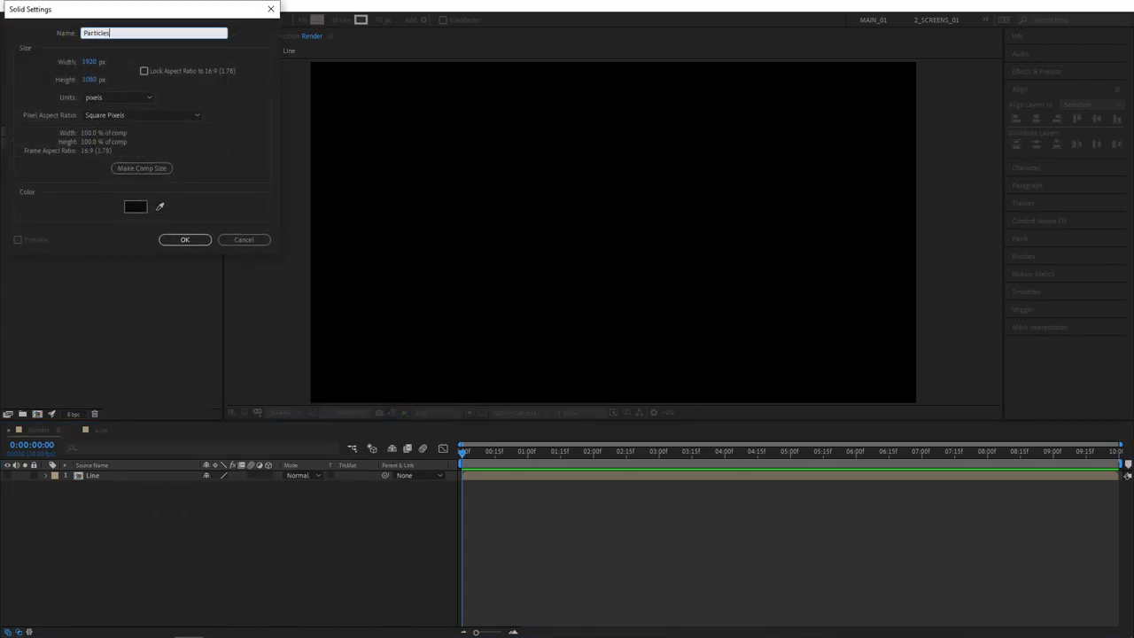
{"action": "key", "text": "Return"}
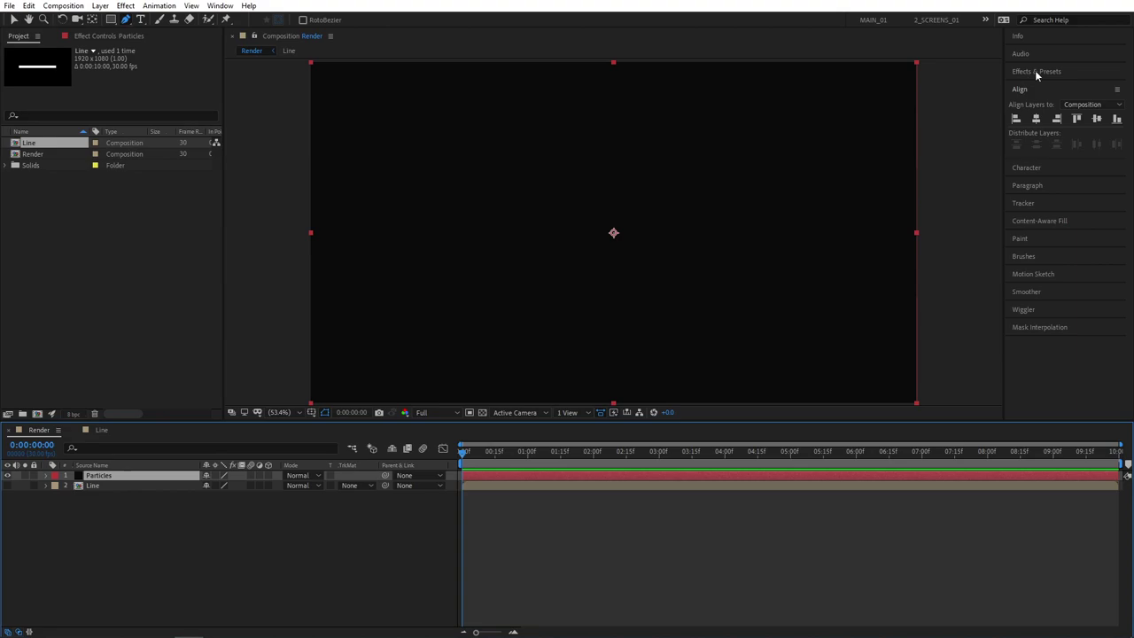
Find the CC Particle World effect and apply it to the Particles layer.
{"action": "left_click", "coordinate": [1035, 71]}
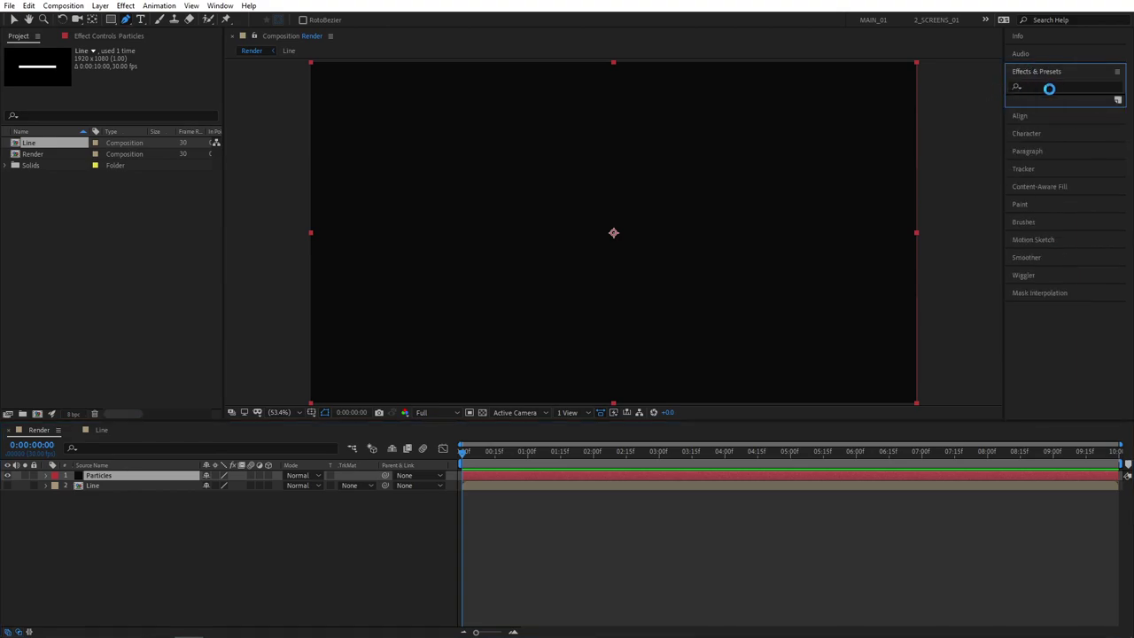
{"action": "left_click", "coordinate": [1048, 87]}
{"action": "type", "text": "particle w"}
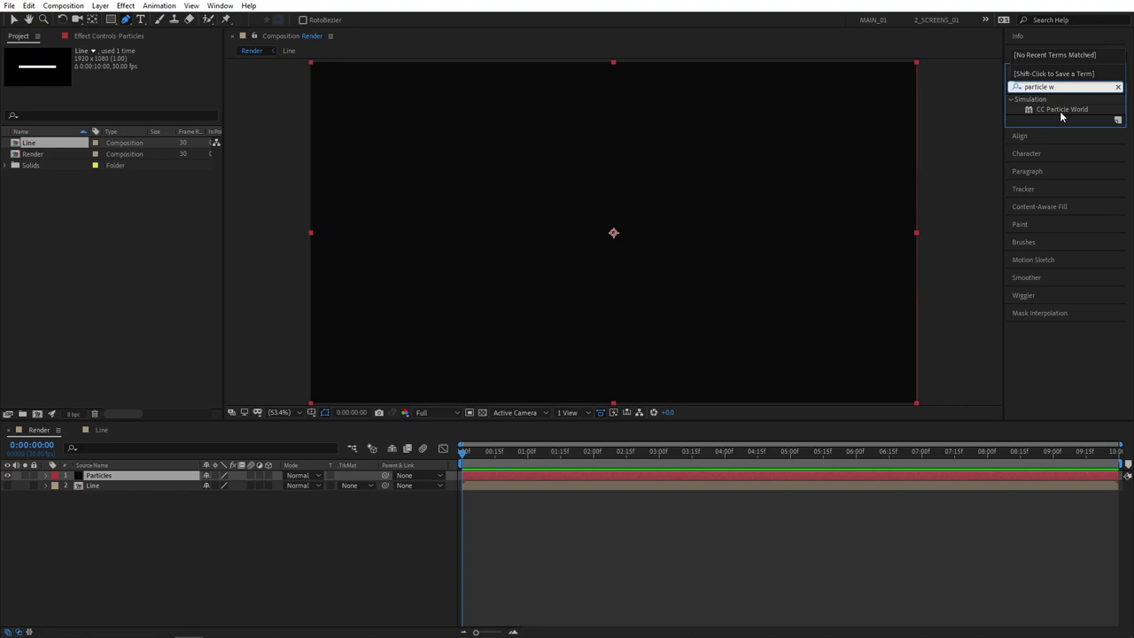
{"action": "left_click_drag", "start_coordinate": [1061, 116], "coordinate": [108, 476]}
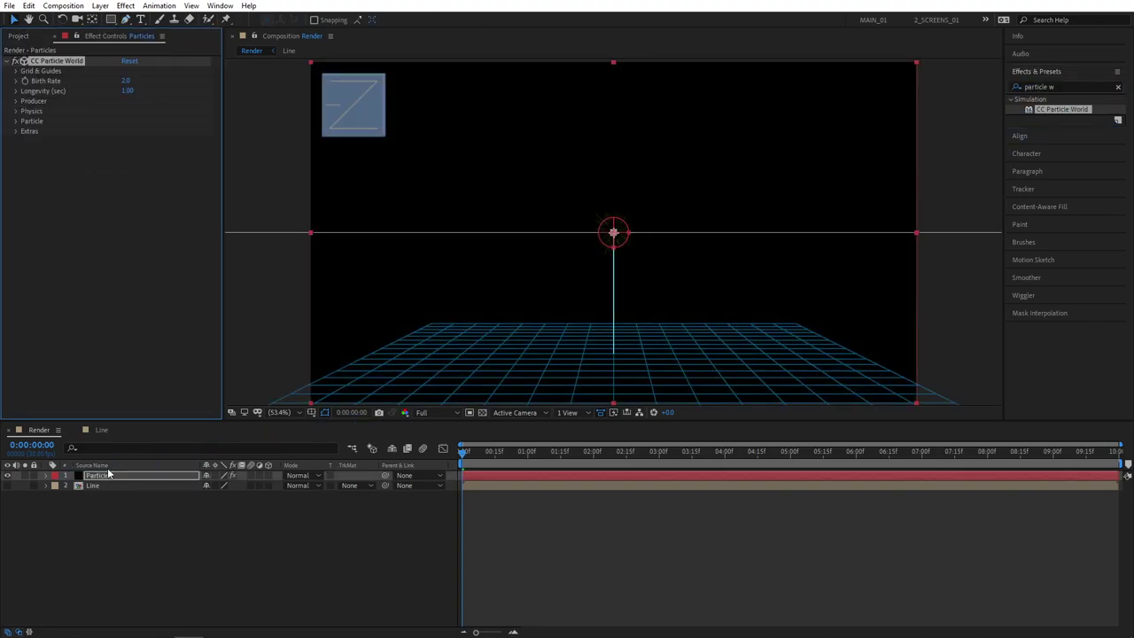
Set the particle producer's Radius Y to 1 and Radius X to 0.
{"action": "left_click", "coordinate": [16, 101]}
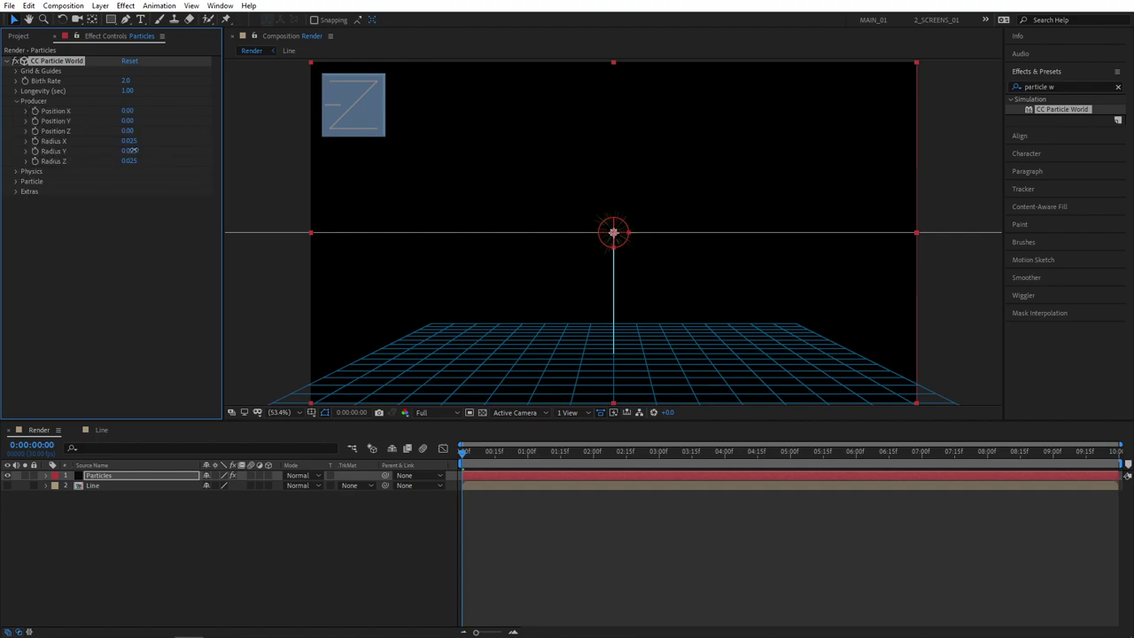
{"action": "left_click_drag", "start_coordinate": [129, 150], "coordinate": [164, 150]}
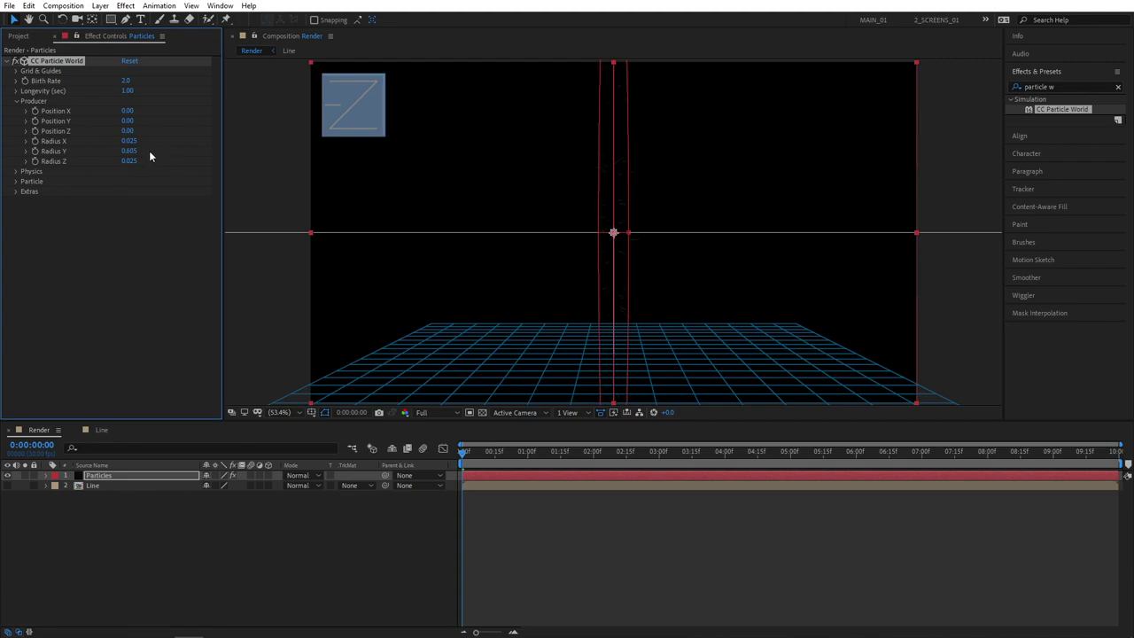
{"action": "left_click", "coordinate": [132, 150]}
{"action": "type", "text": "1"}
{"action": "key", "text": "Return"}
{"action": "left_click", "coordinate": [129, 141]}
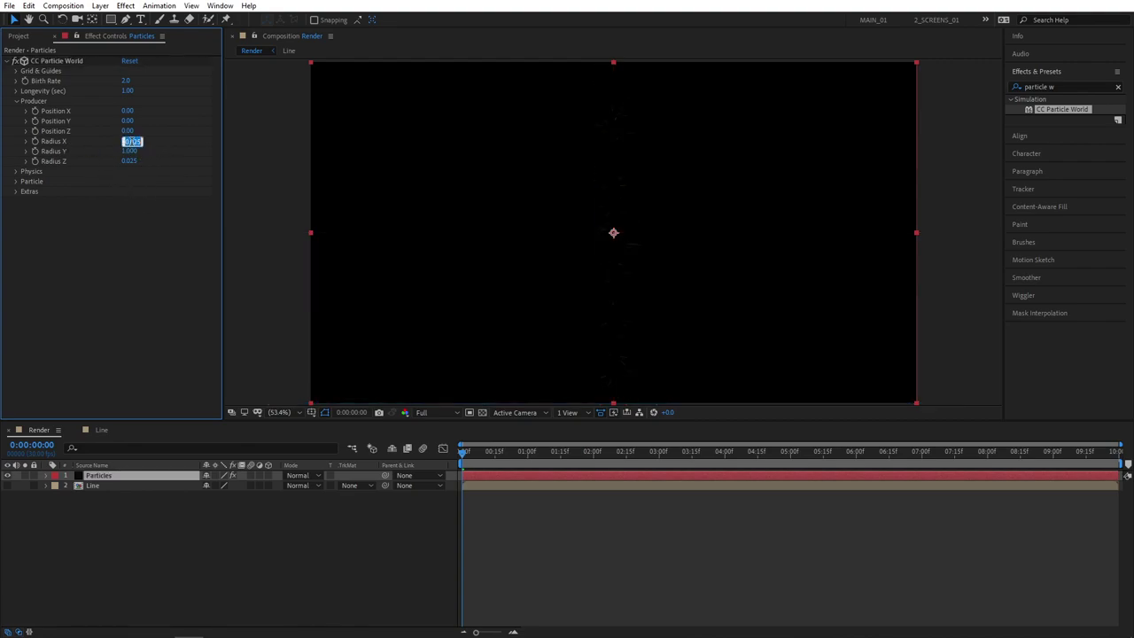
{"action": "type", "text": "0"}
{"action": "key", "text": "Return"}
Set the producer's Radius Z to 0.3 and move the producer outside the frame's left edge, at Position X about -0.63.
{"action": "left_click", "coordinate": [128, 161]}
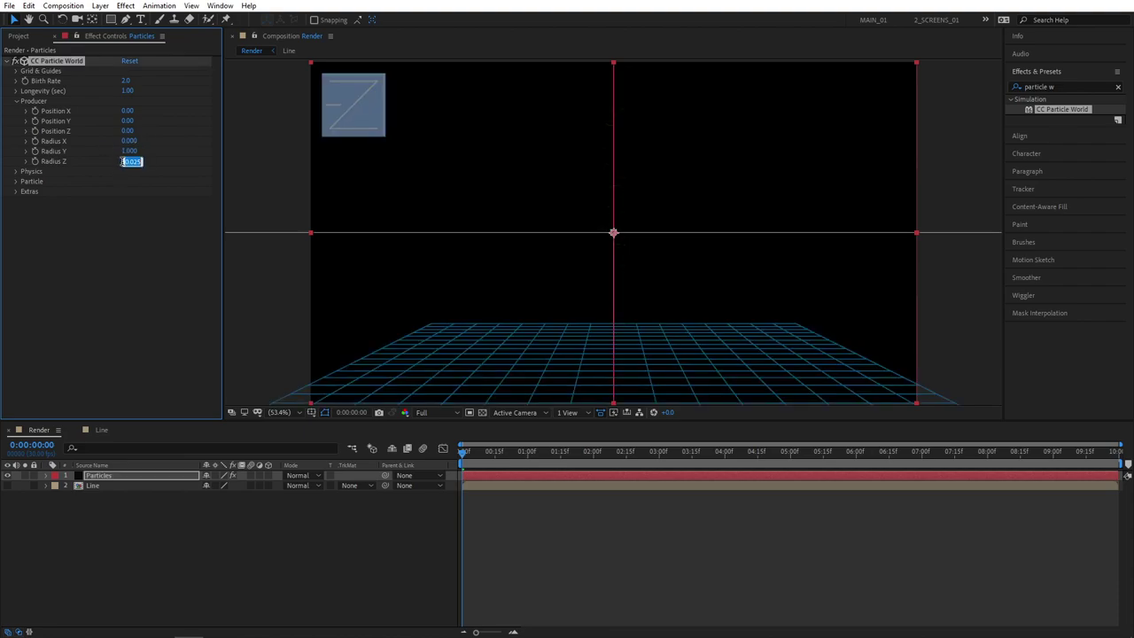
{"action": "type", "text": "1"}
{"action": "key", "text": "Return"}
{"action": "left_click_drag", "start_coordinate": [613, 233], "coordinate": [234, 239]}
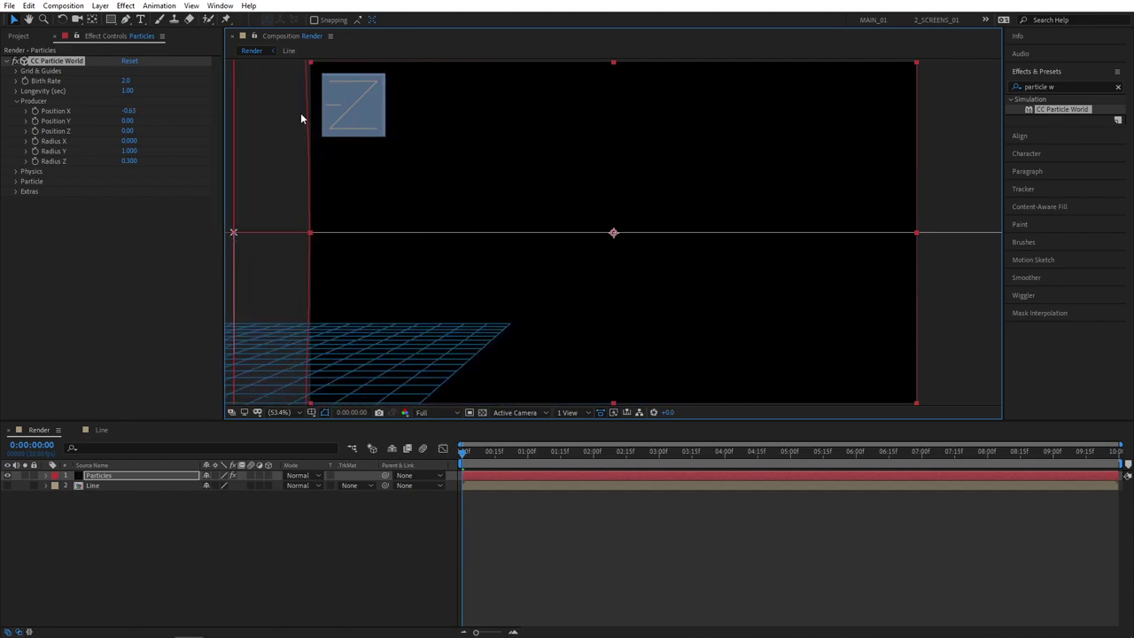
Set the particle type of CC Particle World to Textured Square.
{"action": "left_click", "coordinate": [16, 182]}
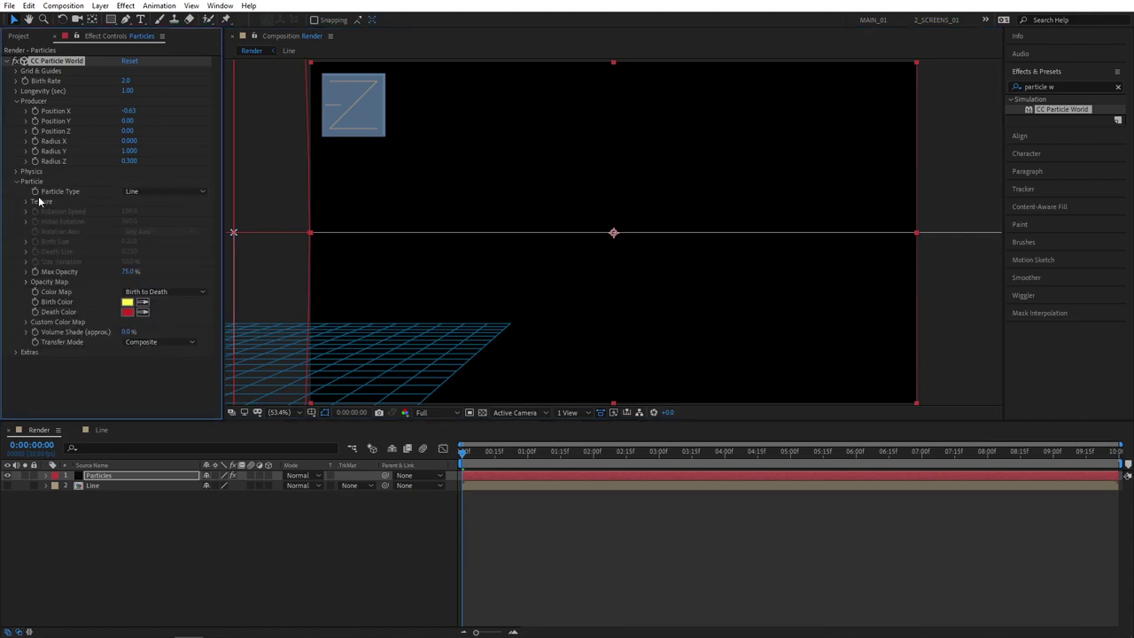
{"action": "left_click", "coordinate": [188, 192]}
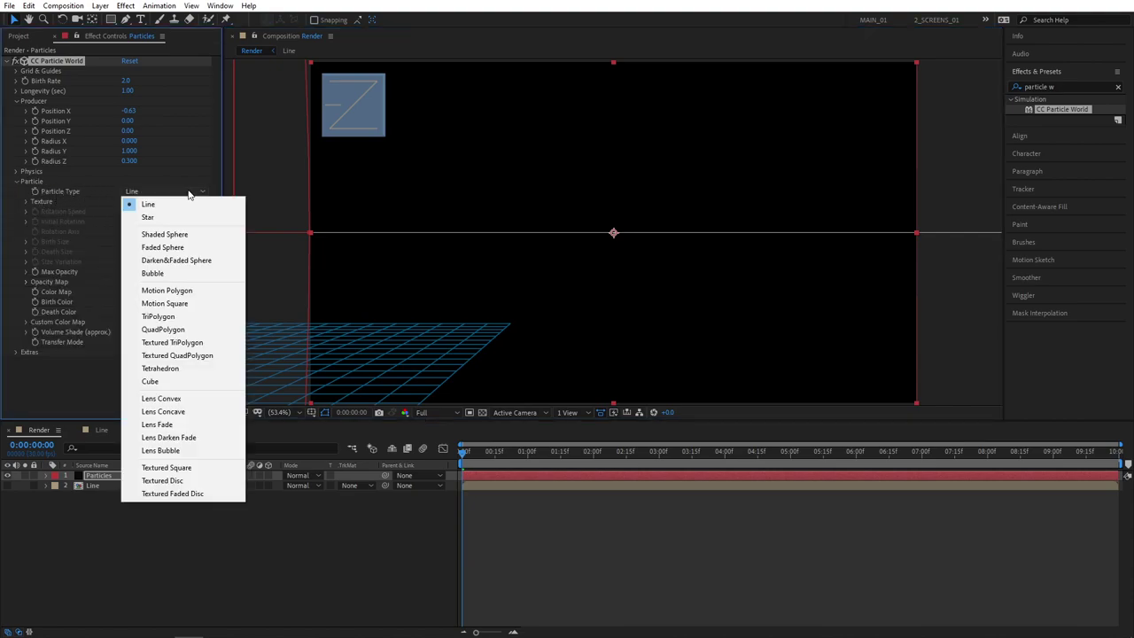
{"action": "left_click", "coordinate": [196, 472]}
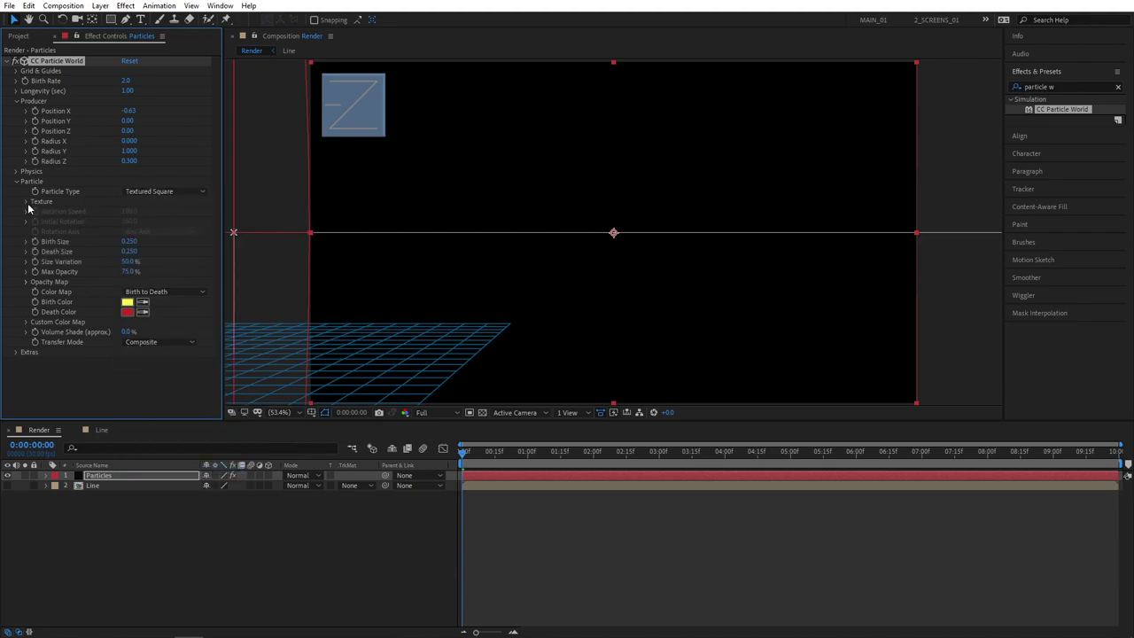
Use the Line layer as the particle texture layer, with its source set to Effects & Masks.
{"action": "left_click", "coordinate": [26, 202]}
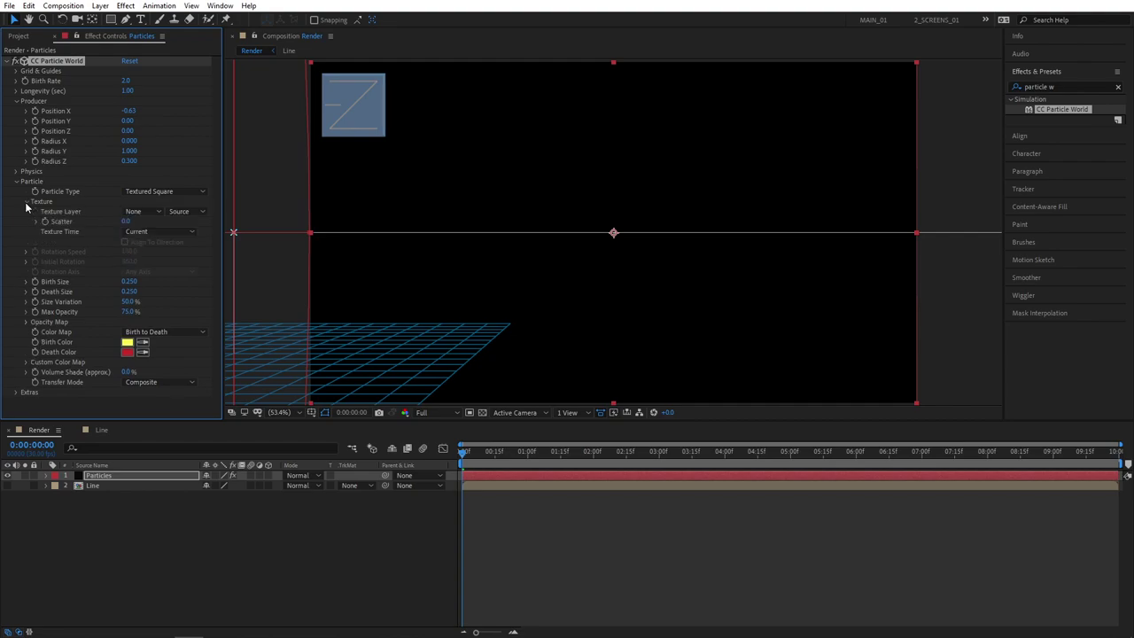
{"action": "left_click", "coordinate": [150, 213]}
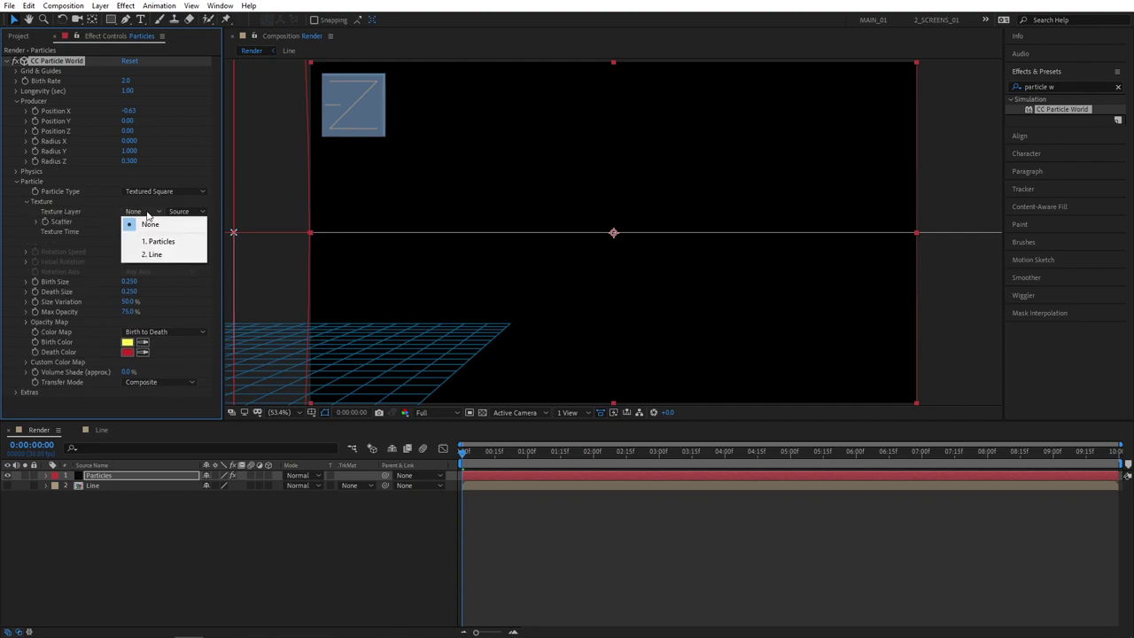
{"action": "left_click", "coordinate": [177, 256]}
{"action": "left_click", "coordinate": [186, 215]}
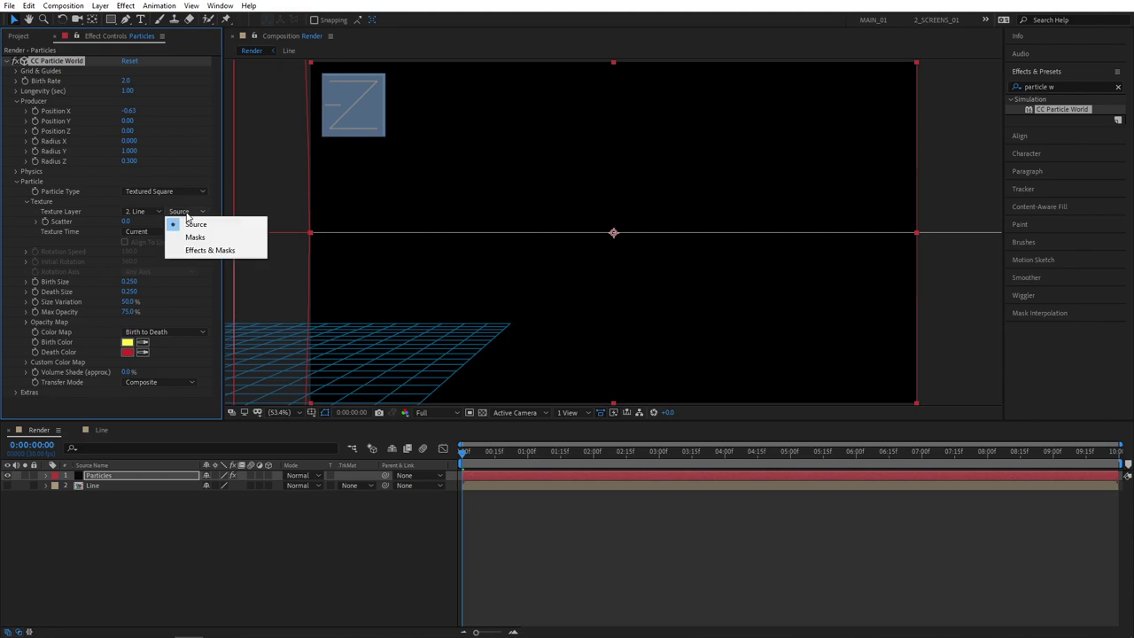
{"action": "left_click", "coordinate": [237, 255]}
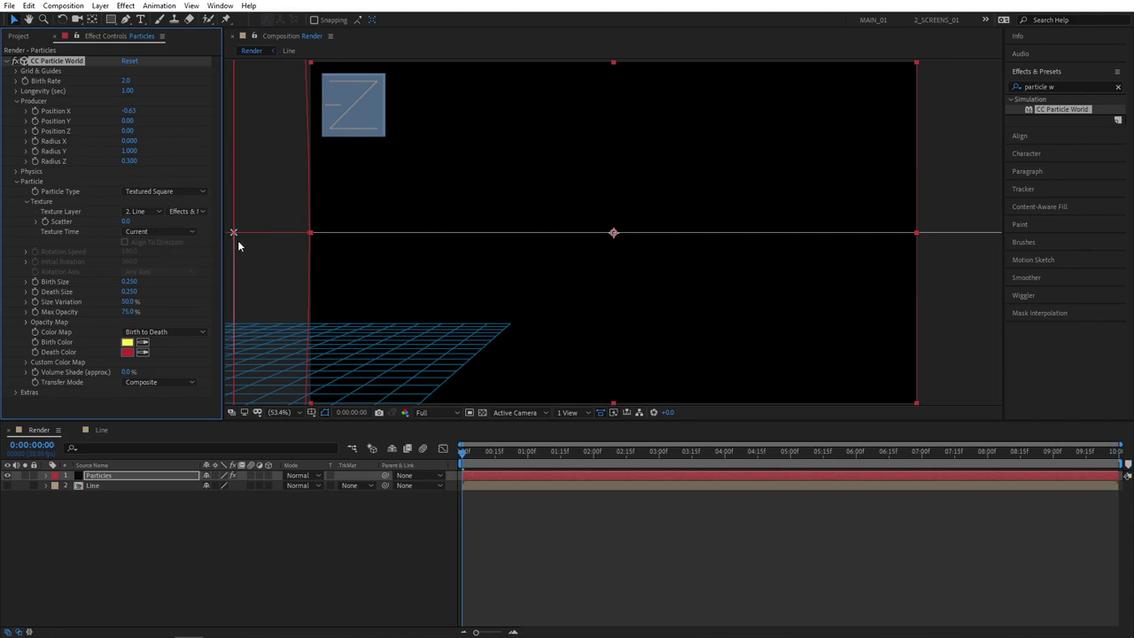
{"action": "left_click", "coordinate": [152, 535]}
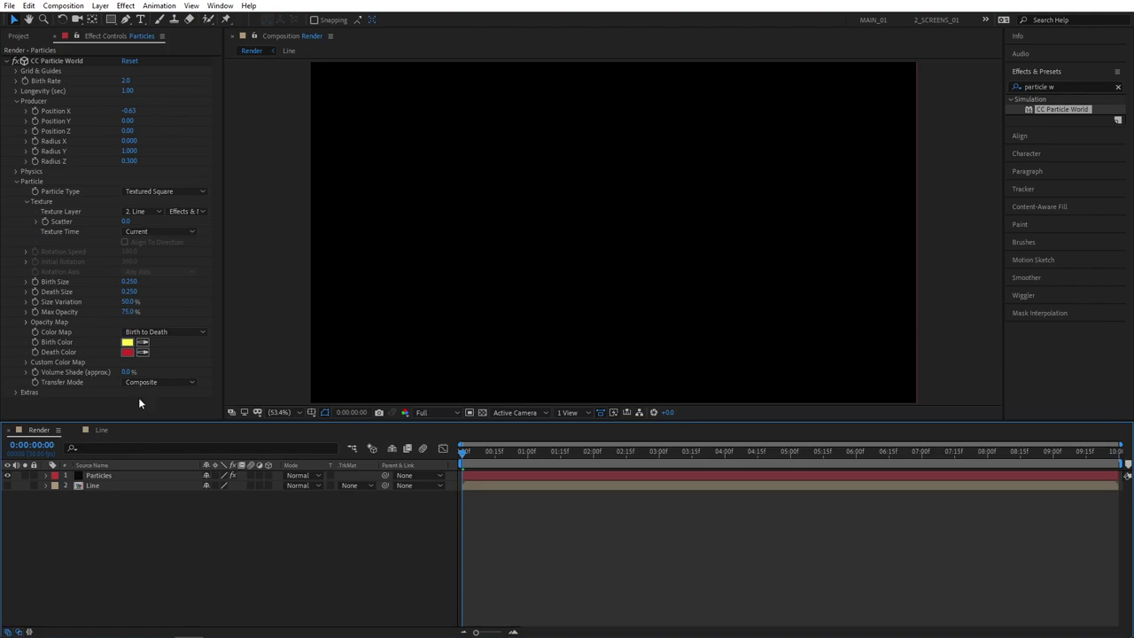
Set both the particles' Birth Size and Death Size to 2.
{"action": "left_click", "coordinate": [130, 282]}
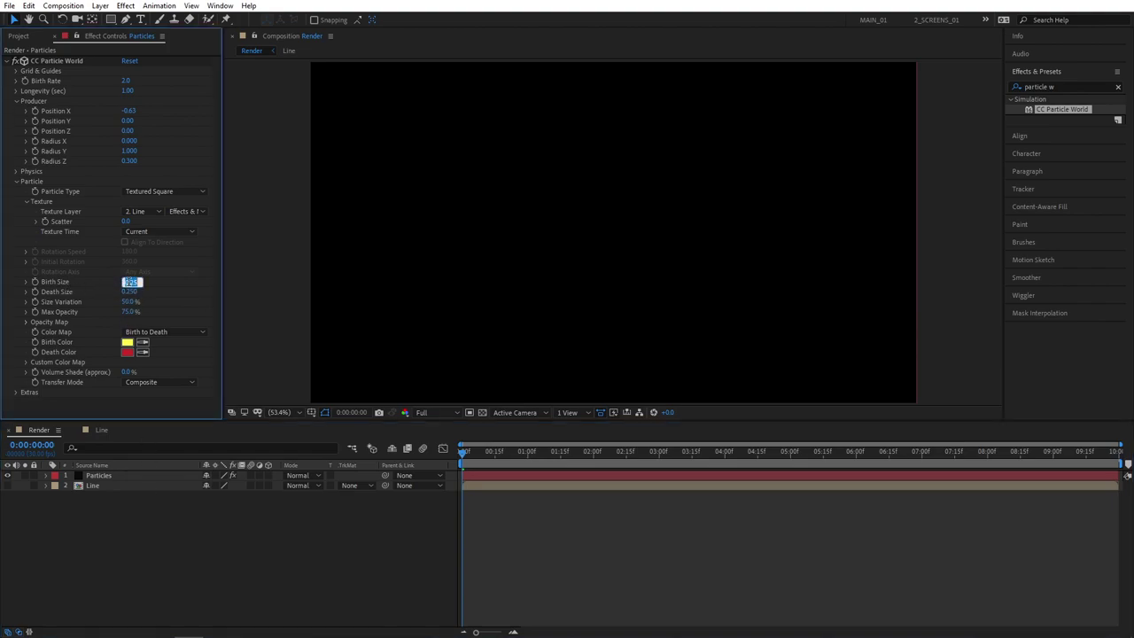
{"action": "type", "text": "2"}
{"action": "key", "text": "Return"}
{"action": "left_click", "coordinate": [129, 292]}
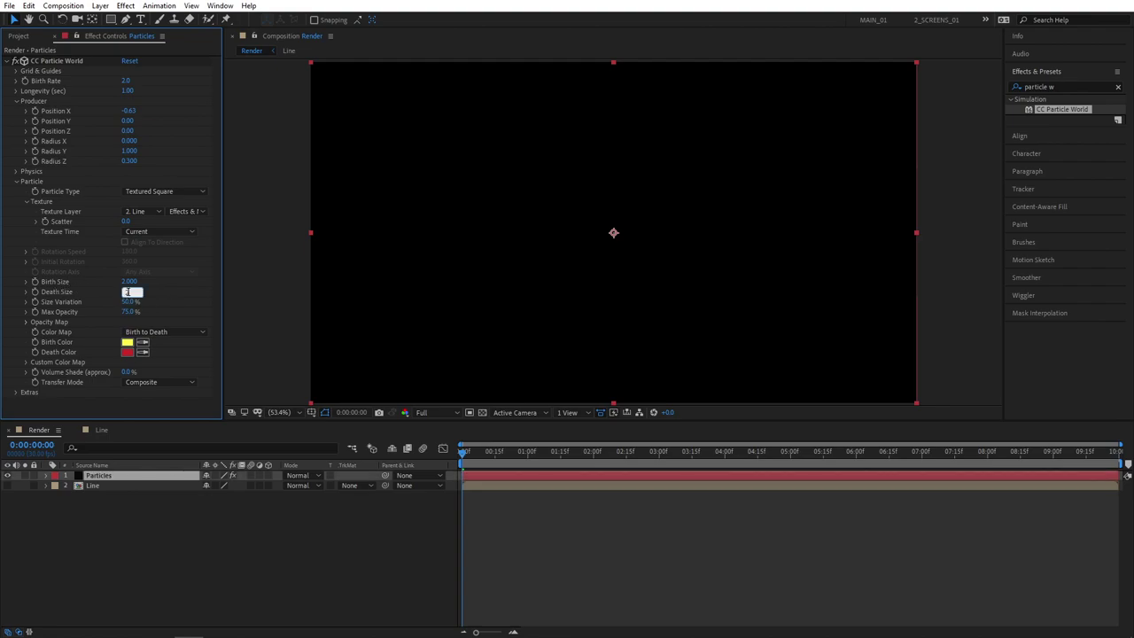
Set the particles' Max Opacity to 100% and Size Variation to 100%.
{"action": "left_click", "coordinate": [124, 313]}
{"action": "type", "text": "100"}
{"action": "key", "text": "Return"}
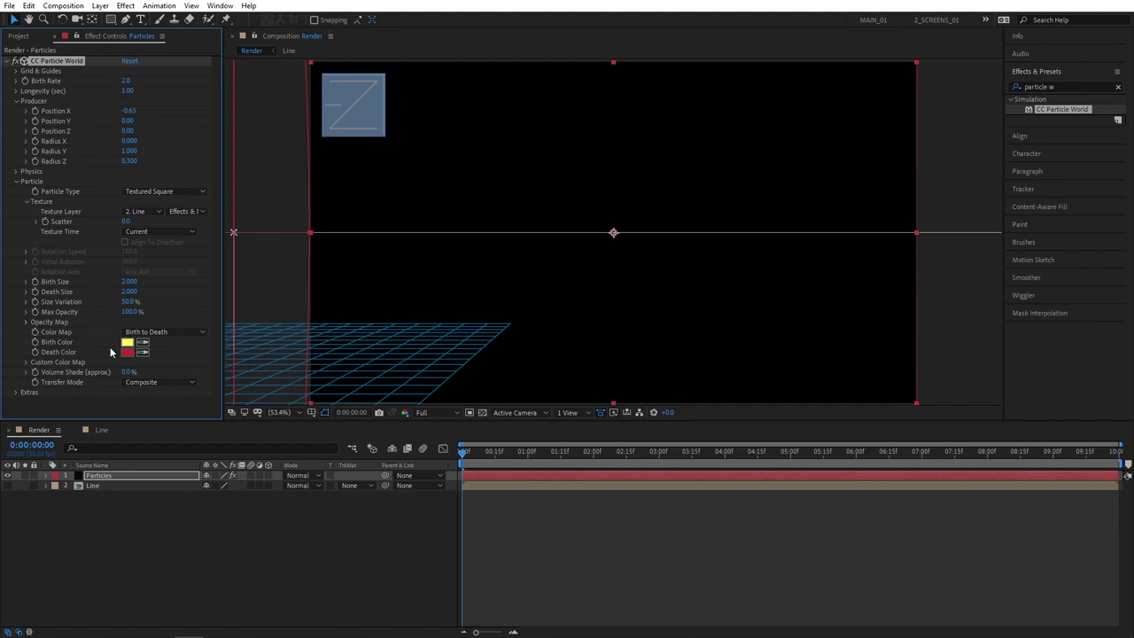
{"action": "left_click", "coordinate": [130, 301]}
{"action": "type", "text": "100"}
{"action": "key", "text": "Return"}
{"action": "left_click", "coordinate": [319, 565]}
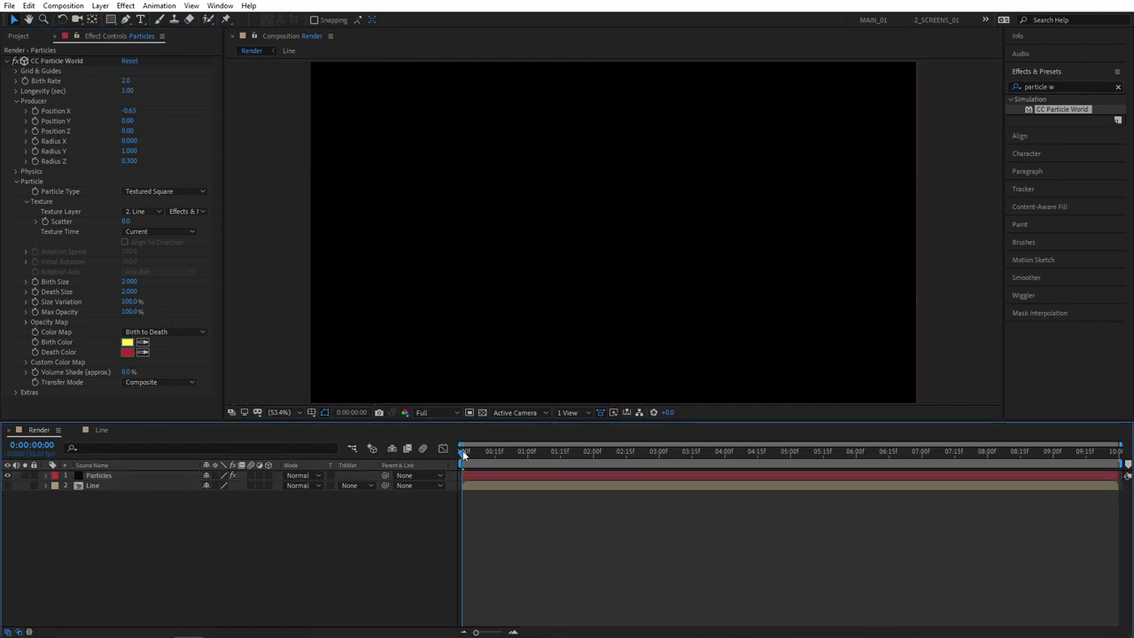
At the 1-second mark, change the physics animation to Direction Axis and set Velocity to 0.5.
{"action": "left_click_drag", "start_coordinate": [462, 450], "coordinate": [527, 453]}
{"action": "left_click", "coordinate": [15, 172]}
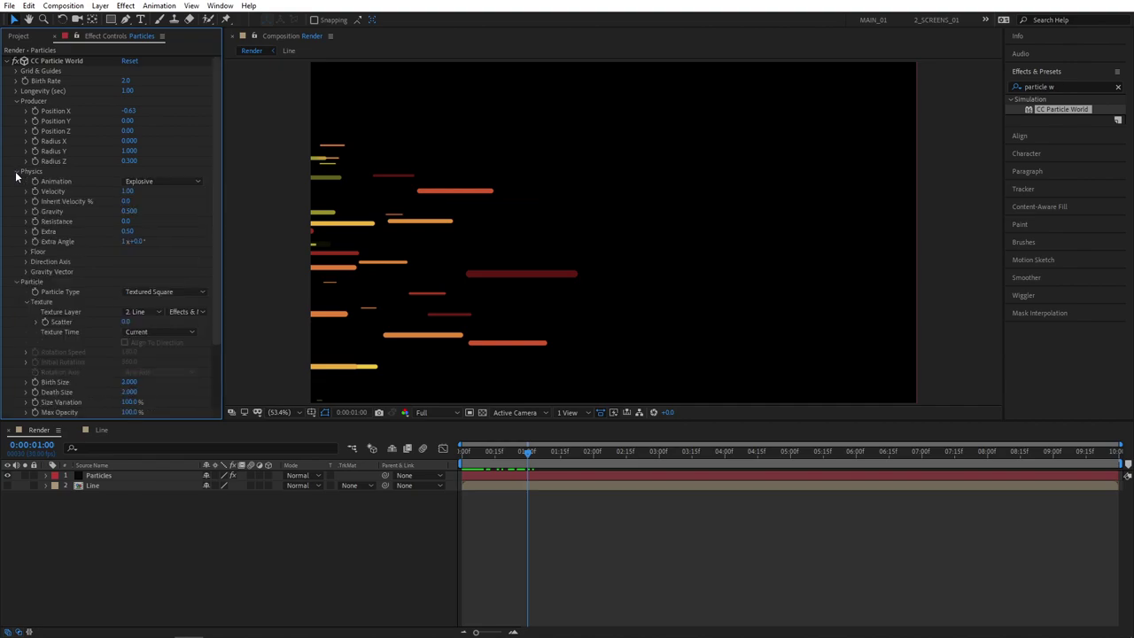
{"action": "left_click", "coordinate": [132, 181]}
{"action": "left_click", "coordinate": [182, 209]}
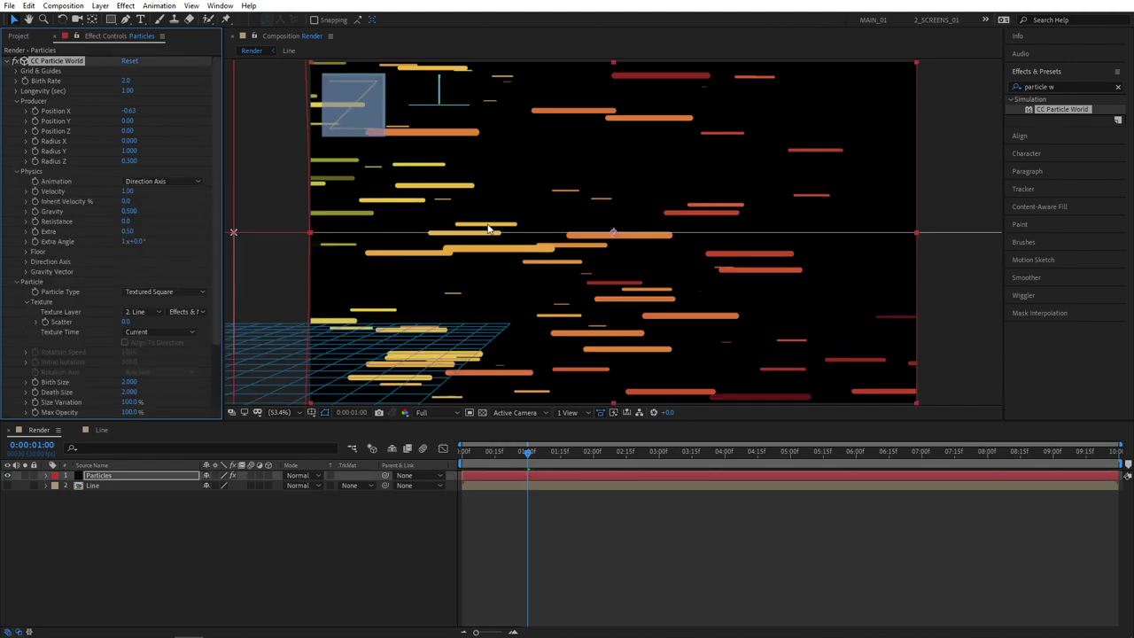
{"action": "left_click", "coordinate": [125, 192]}
{"action": "key", "text": "Return"}
Set the particle physics Gravity to 0 and Extra to 0.
{"action": "left_click", "coordinate": [130, 212]}
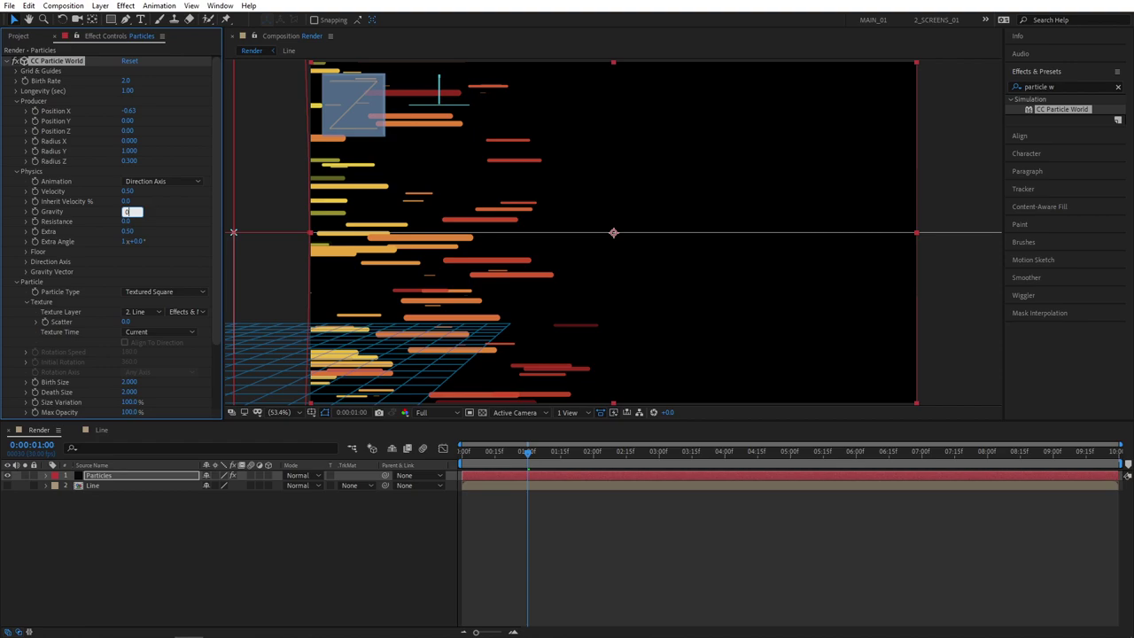
{"action": "type", "text": "0"}
{"action": "key", "text": "Return"}
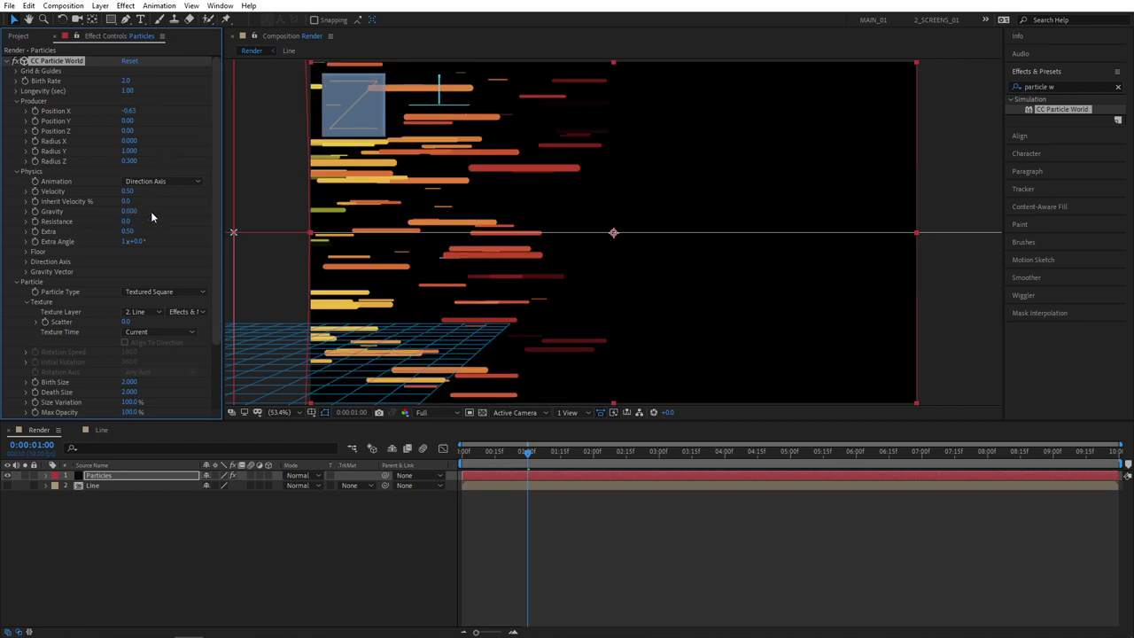
{"action": "left_click", "coordinate": [128, 231]}
{"action": "type", "text": "0"}
{"action": "key", "text": "Return"}
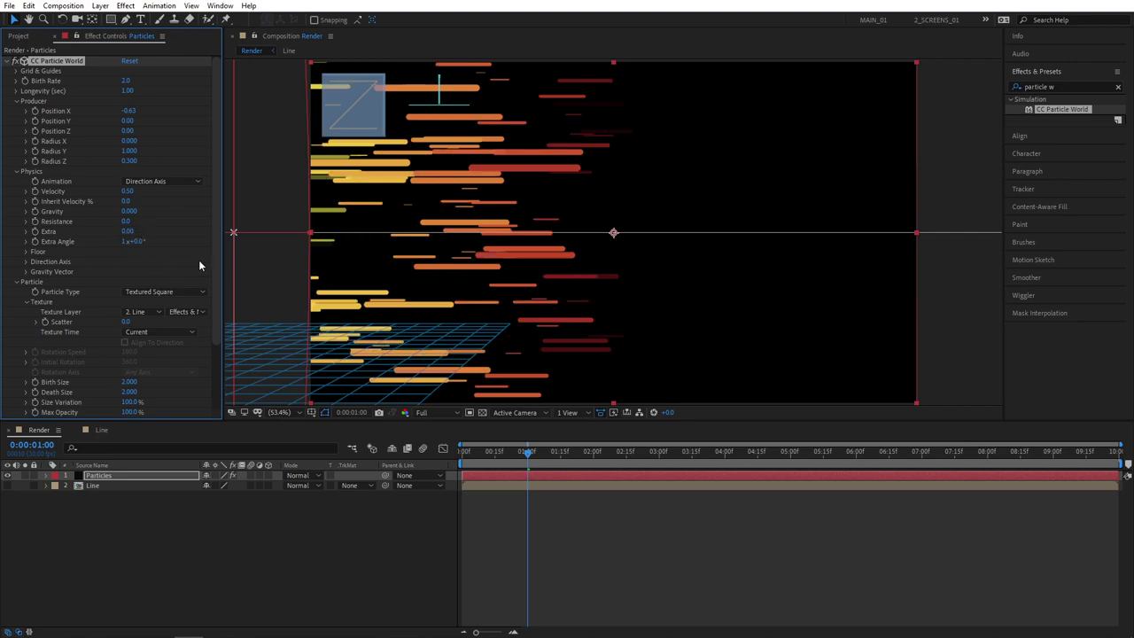
Set the particles' Longevity to 3.3 seconds and play back the result from 0:00:01:15.
{"action": "left_click_drag", "start_coordinate": [528, 452], "coordinate": [562, 455]}
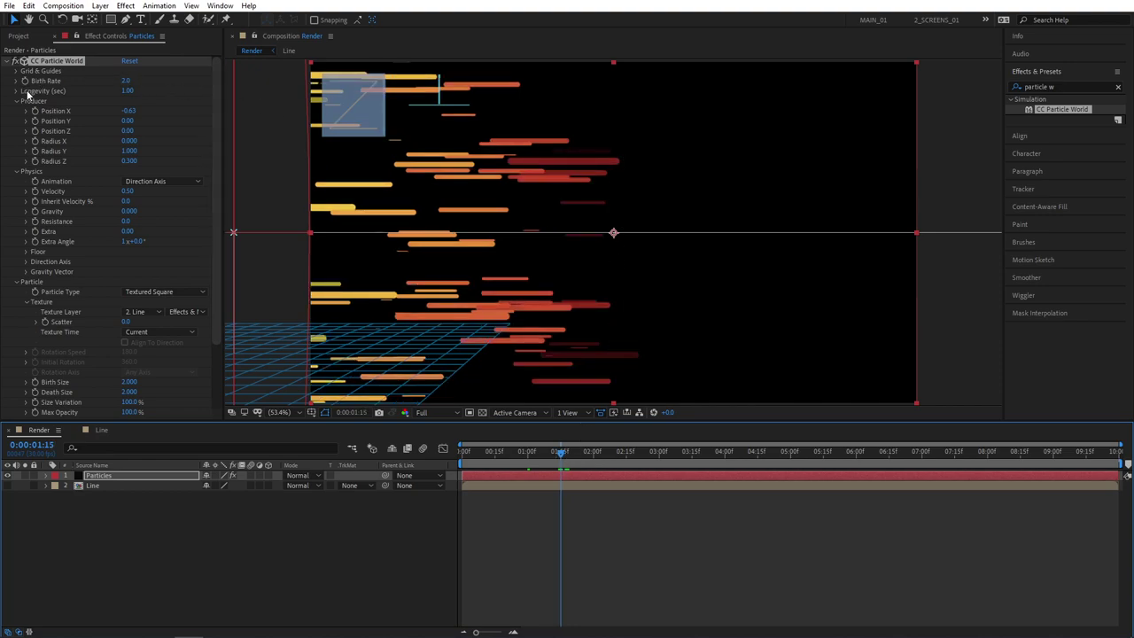
{"action": "left_click", "coordinate": [127, 92]}
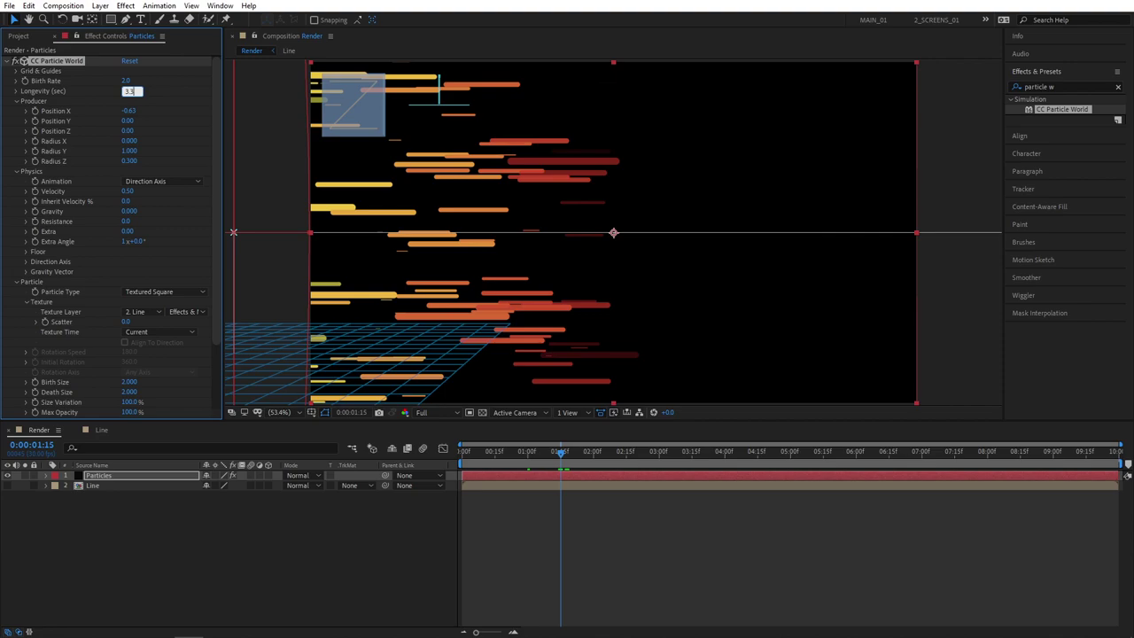
{"action": "key", "text": "Return"}
{"action": "key", "text": "space"}
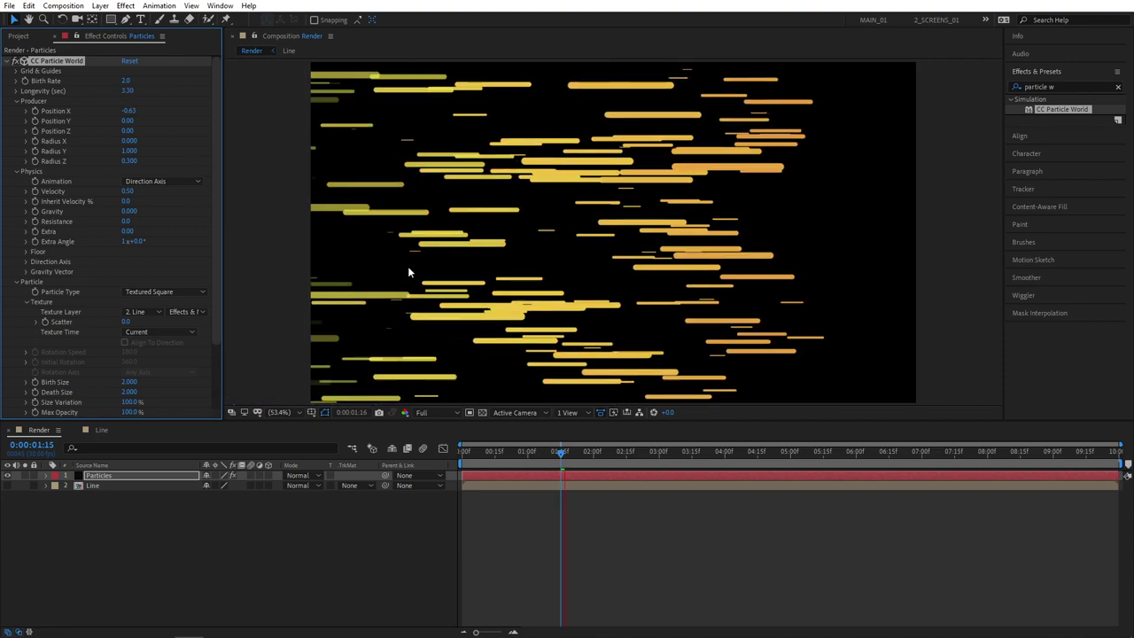
Lower the composition's preview resolution to Half and move the current time to 0:00:02:09.
{"action": "left_click", "coordinate": [433, 413]}
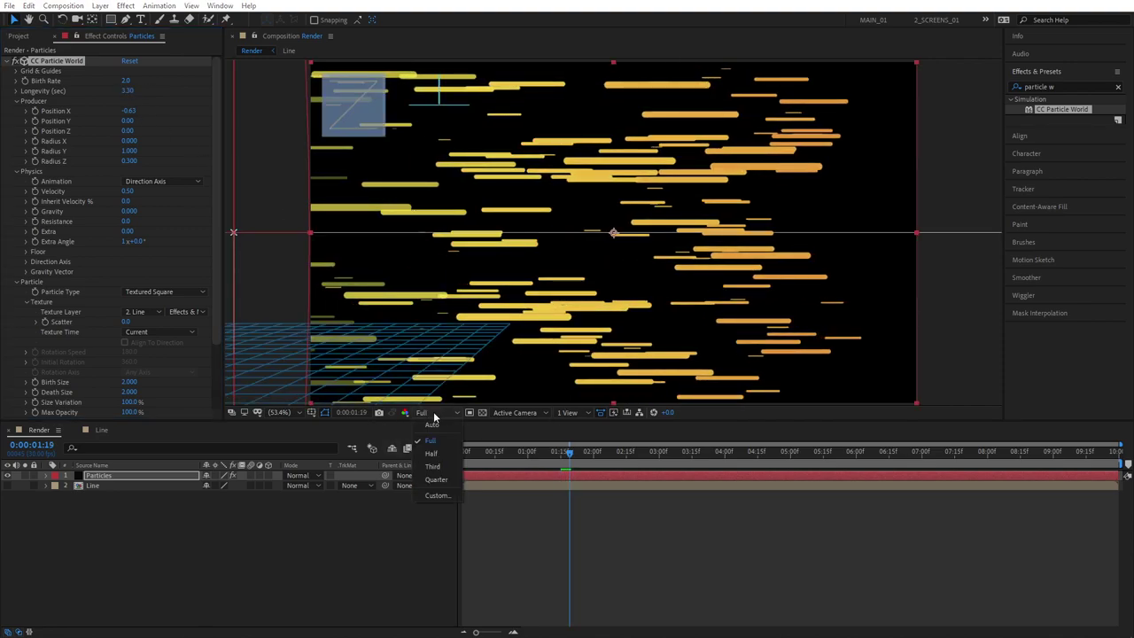
{"action": "left_click", "coordinate": [438, 454]}
{"action": "left_click_drag", "start_coordinate": [576, 457], "coordinate": [613, 453]}
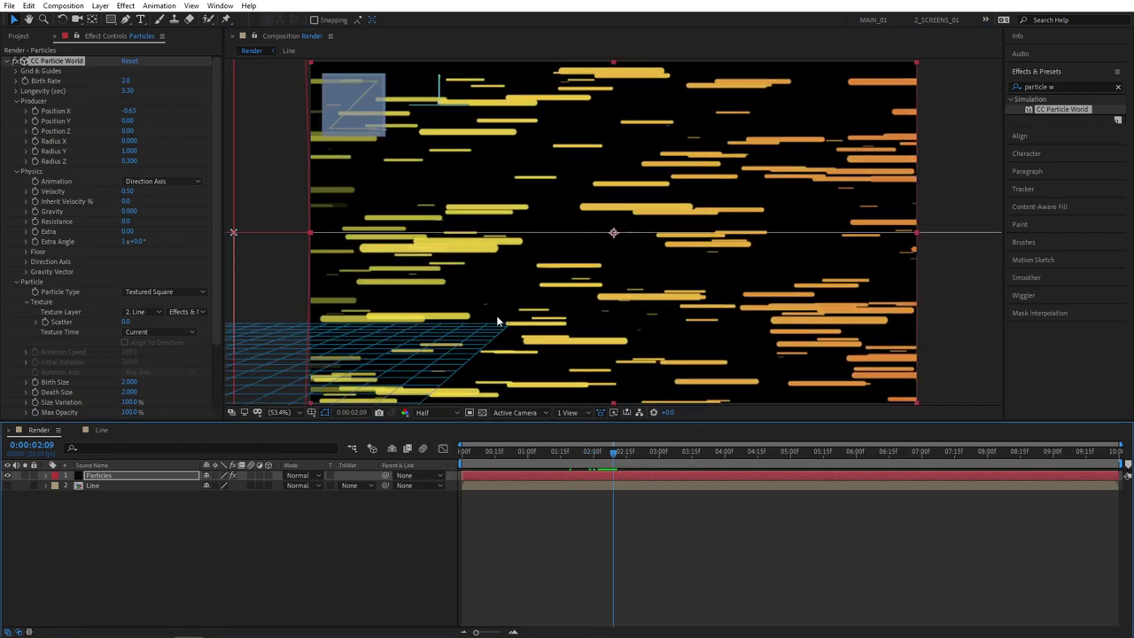
Reduce the particle Birth Rate to 0.5 and preview the sparser lines.
{"action": "left_click", "coordinate": [128, 80]}
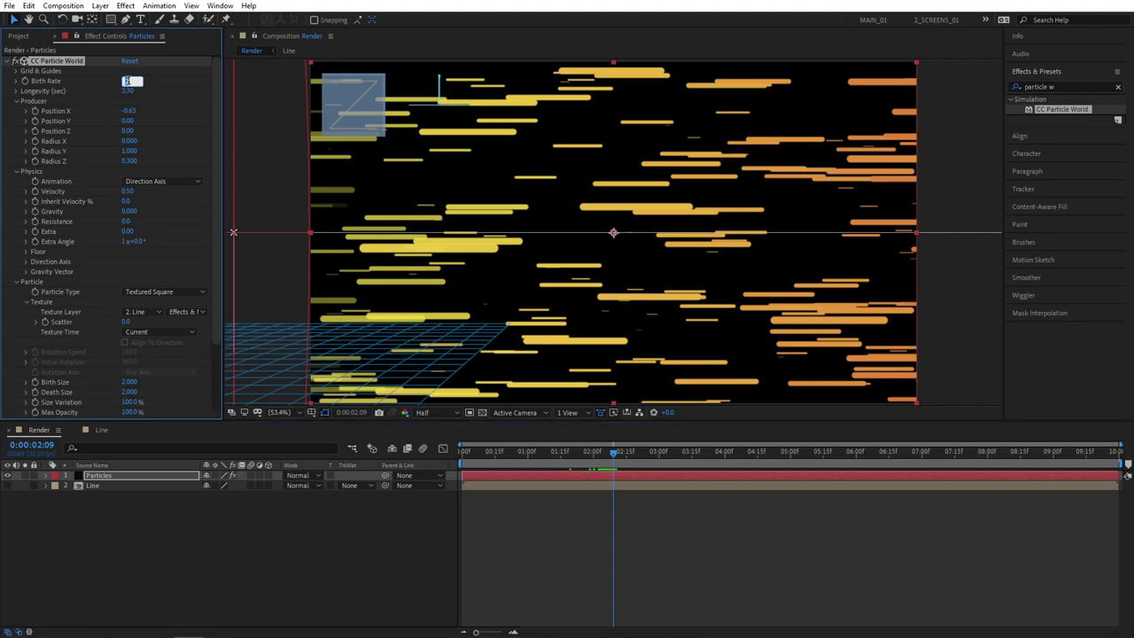
{"action": "type", "text": "0.5"}
{"action": "key", "text": "Return"}
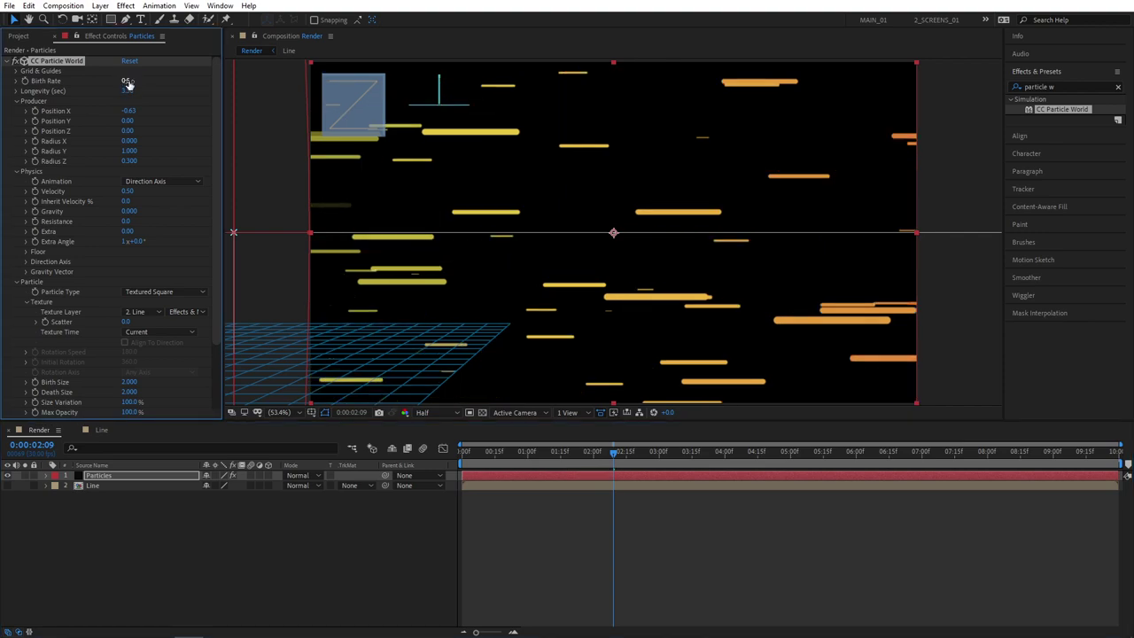
{"action": "key", "text": "space"}
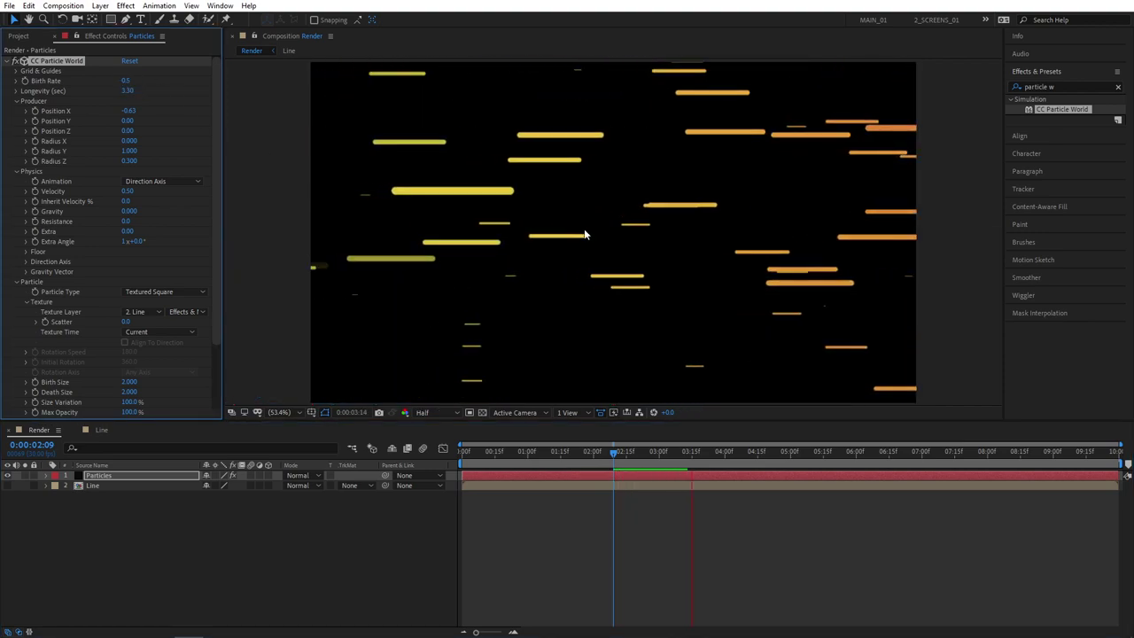
{"action": "key", "text": "space"}
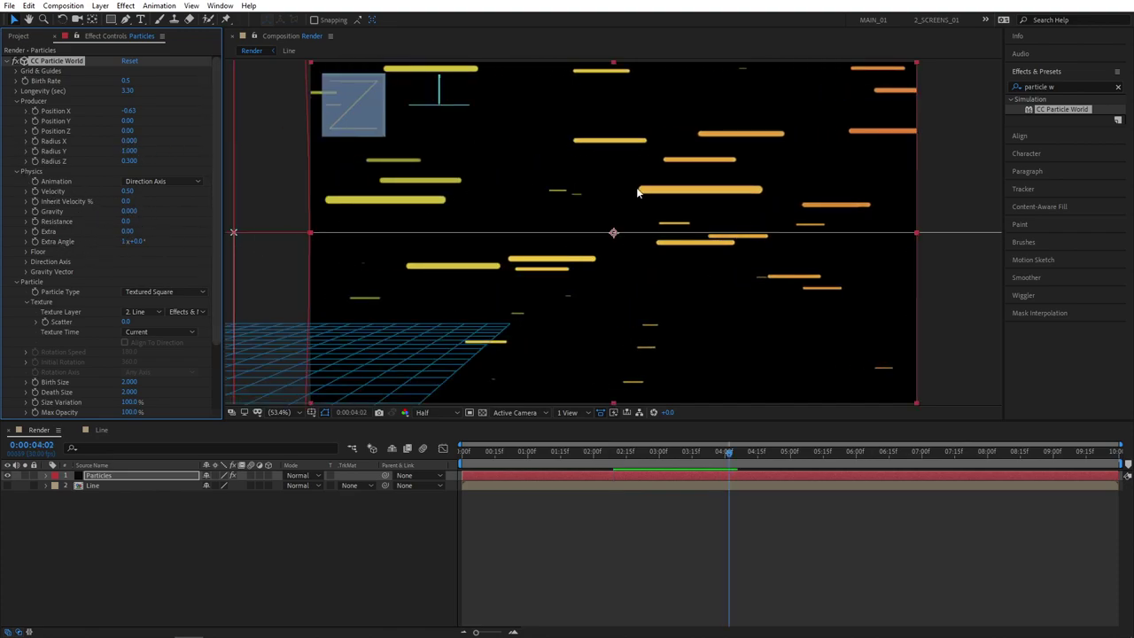
{"action": "left_click_drag", "start_coordinate": [684, 451], "coordinate": [645, 451]}
Change the particles' Birth Color to pinkish red FF005A and give the Death Color the same colour.
{"action": "scroll", "coordinate": [209, 269], "scroll_direction": "down", "scroll_amount": 3}
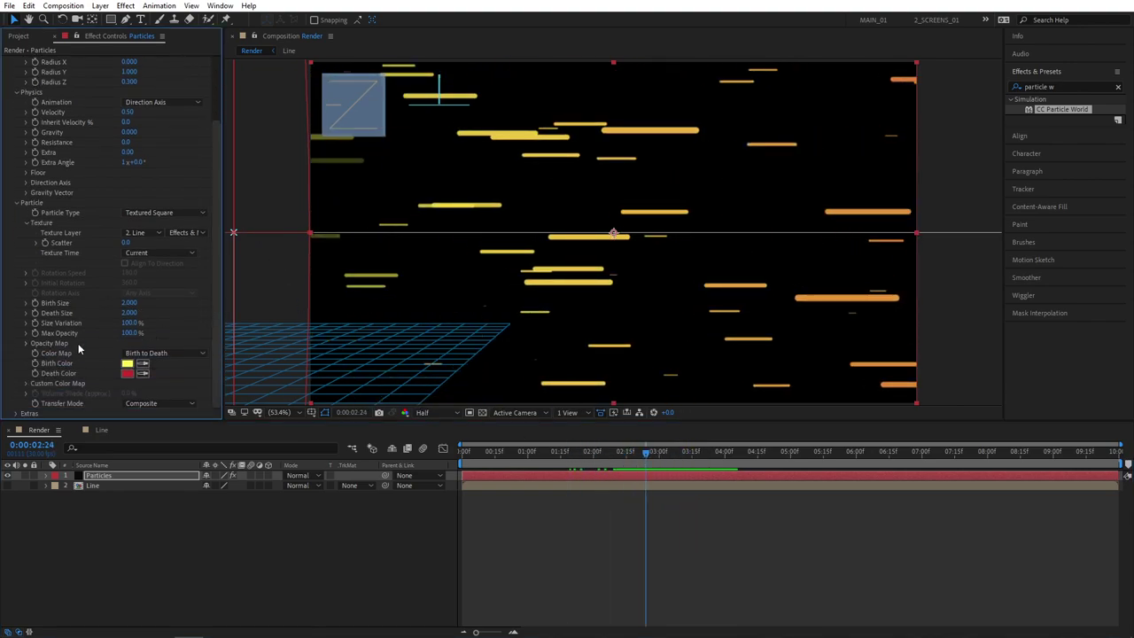
{"action": "left_click", "coordinate": [128, 367]}
{"action": "left_click", "coordinate": [183, 41]}
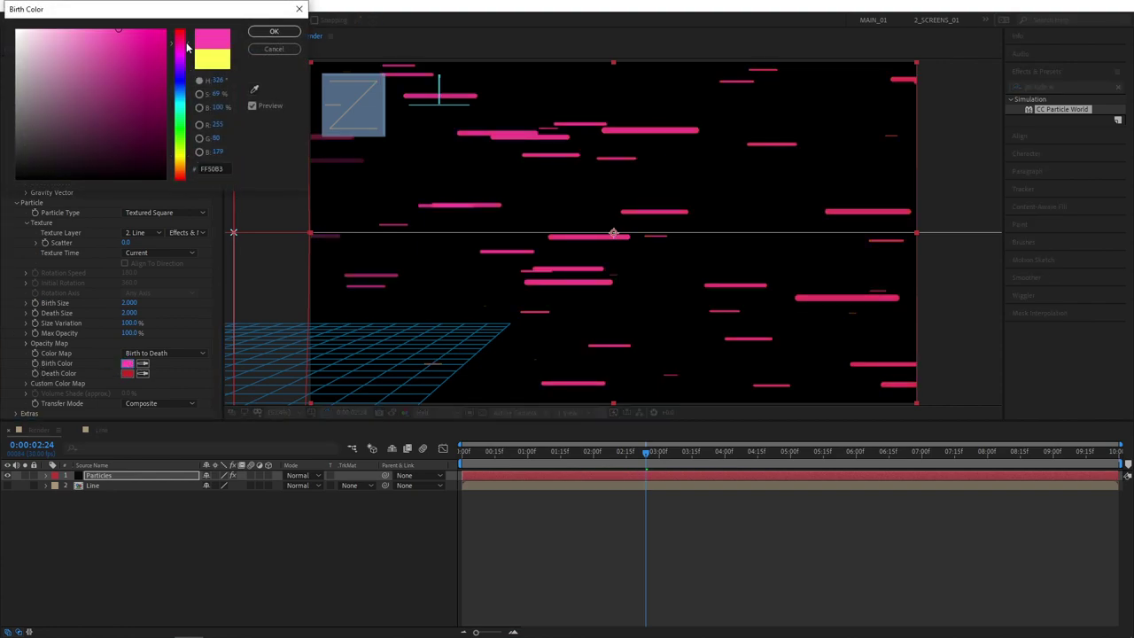
{"action": "left_click_drag", "start_coordinate": [153, 37], "coordinate": [202, 27]}
{"action": "left_click", "coordinate": [184, 39]}
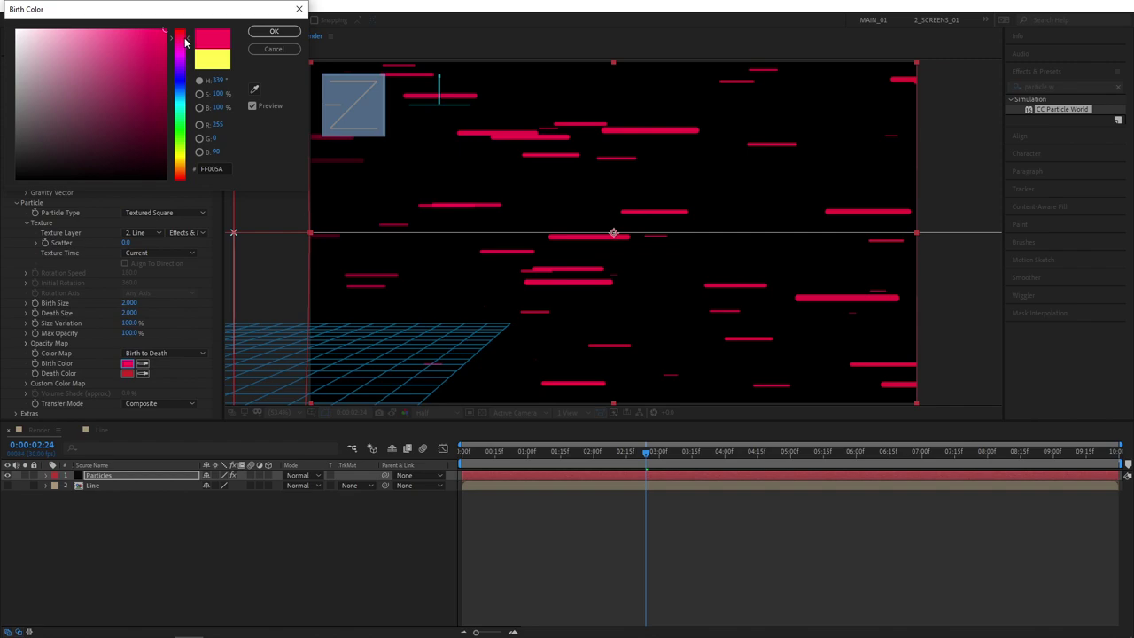
{"action": "left_click", "coordinate": [273, 31]}
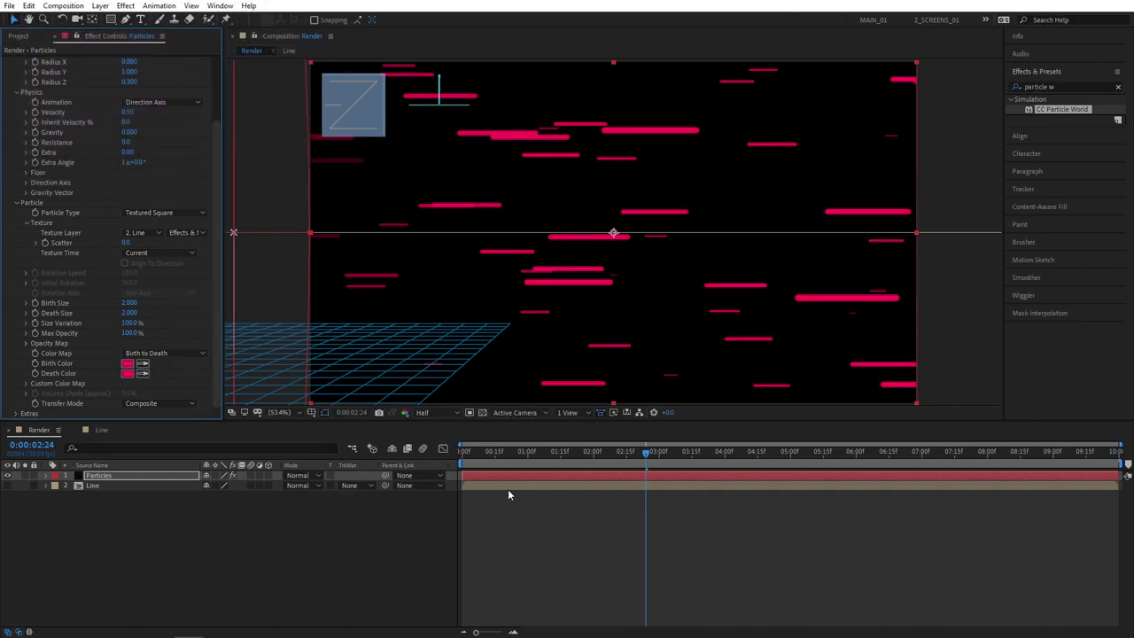
Play back the recoloured particle animation from near the start of the timeline.
{"action": "left_click_drag", "start_coordinate": [524, 455], "coordinate": [467, 455]}
{"action": "key", "text": "space"}
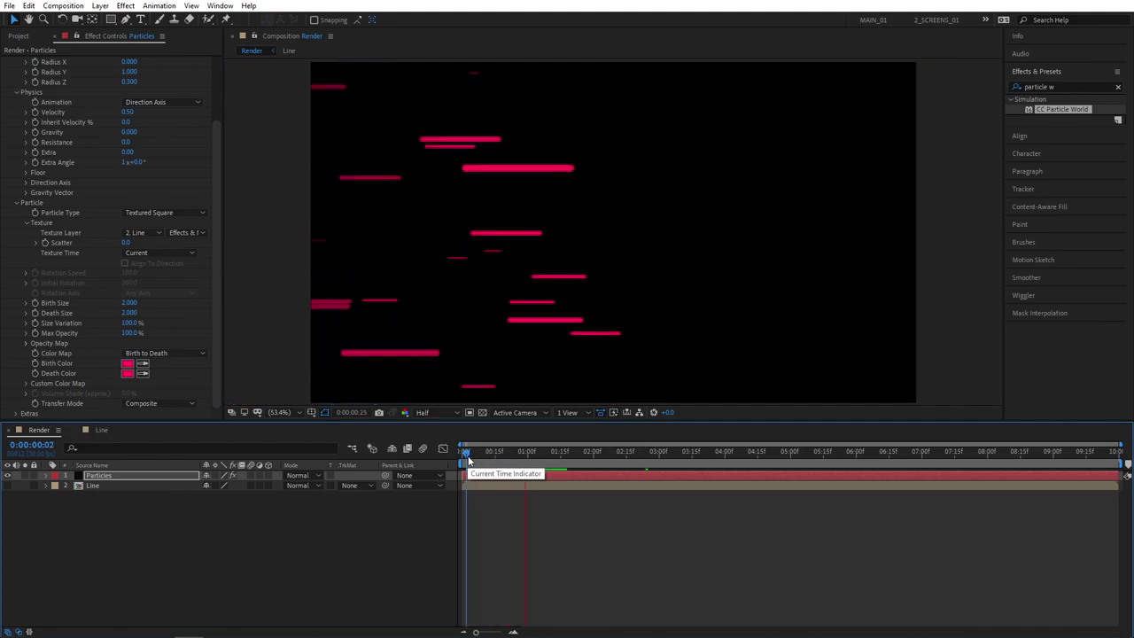
{"action": "key", "text": "space"}
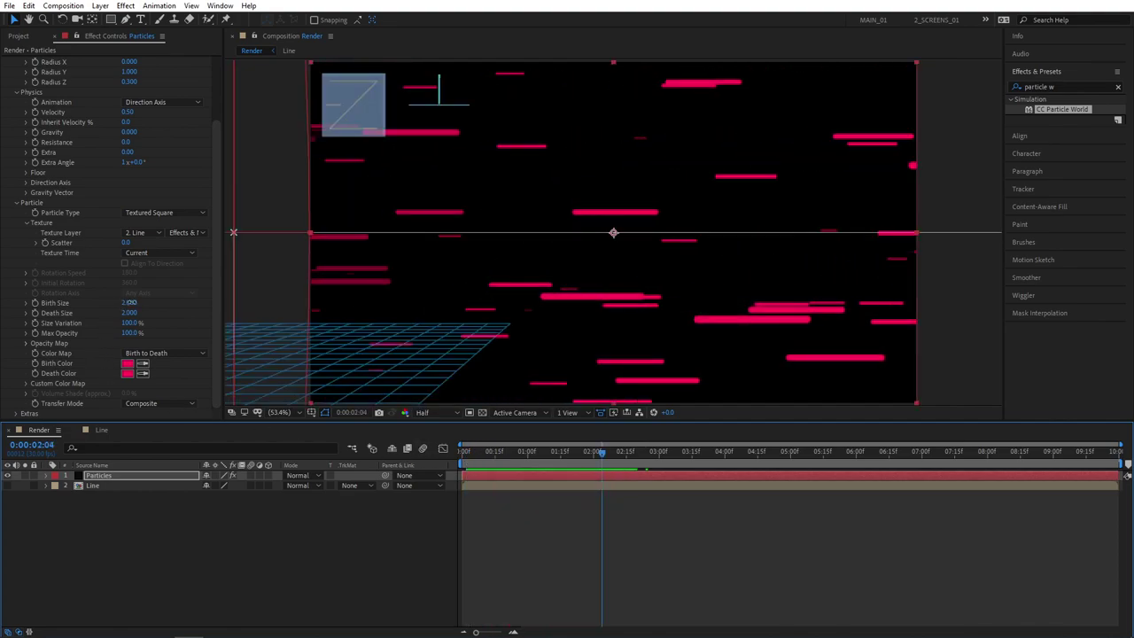
Duplicate the Particles layer in the Render composition.
{"action": "left_click", "coordinate": [224, 557]}
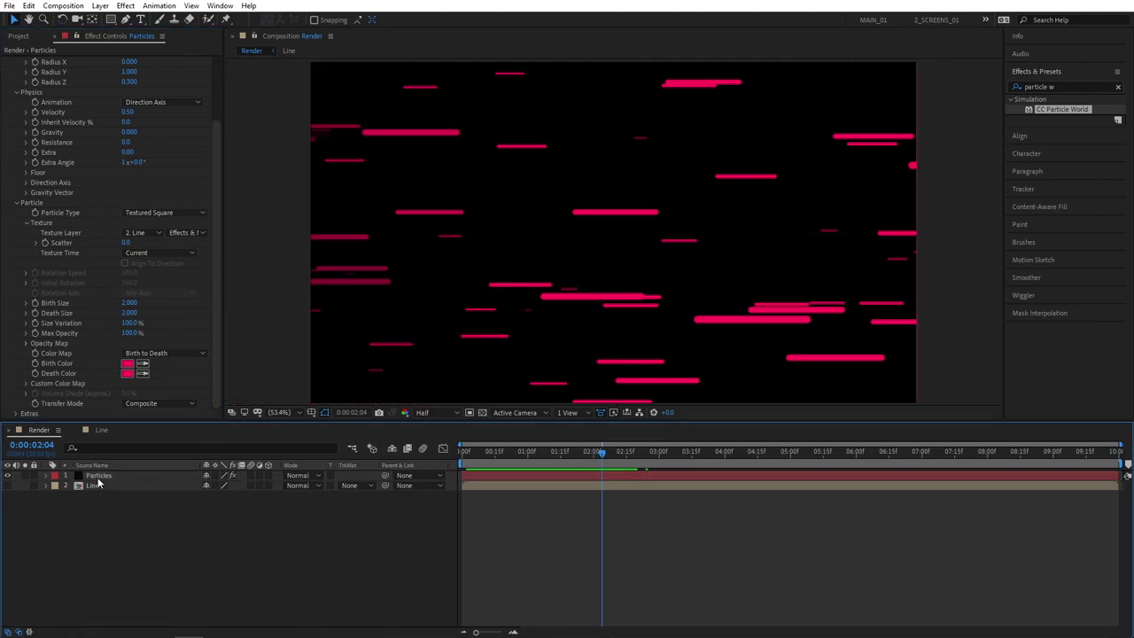
{"action": "left_click", "coordinate": [124, 476]}
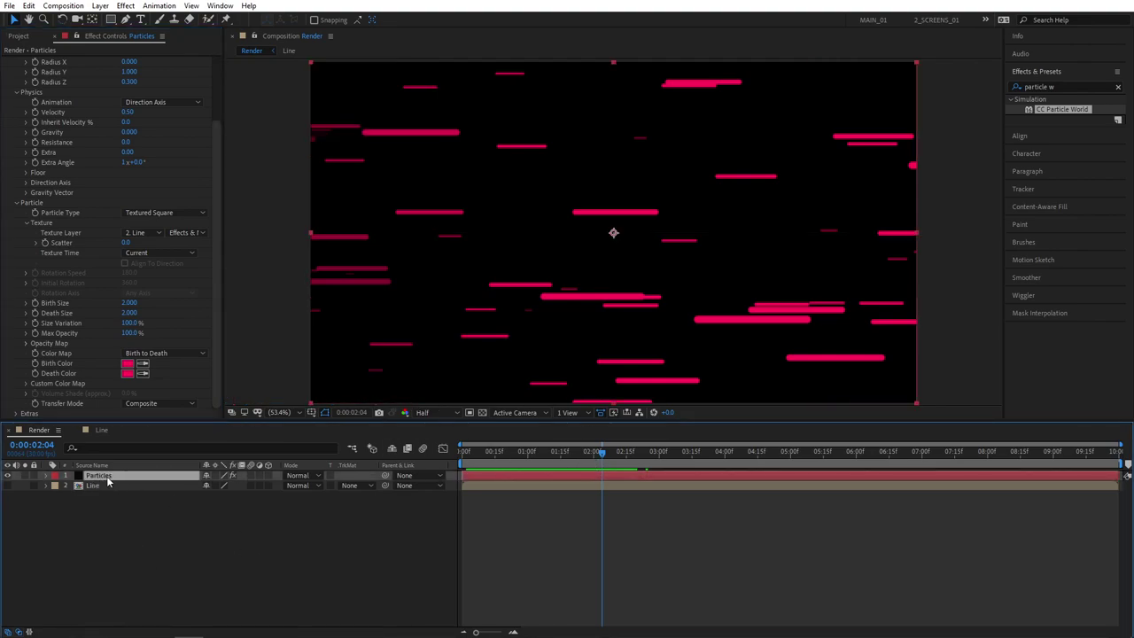
{"action": "key", "text": "ctrl+d"}
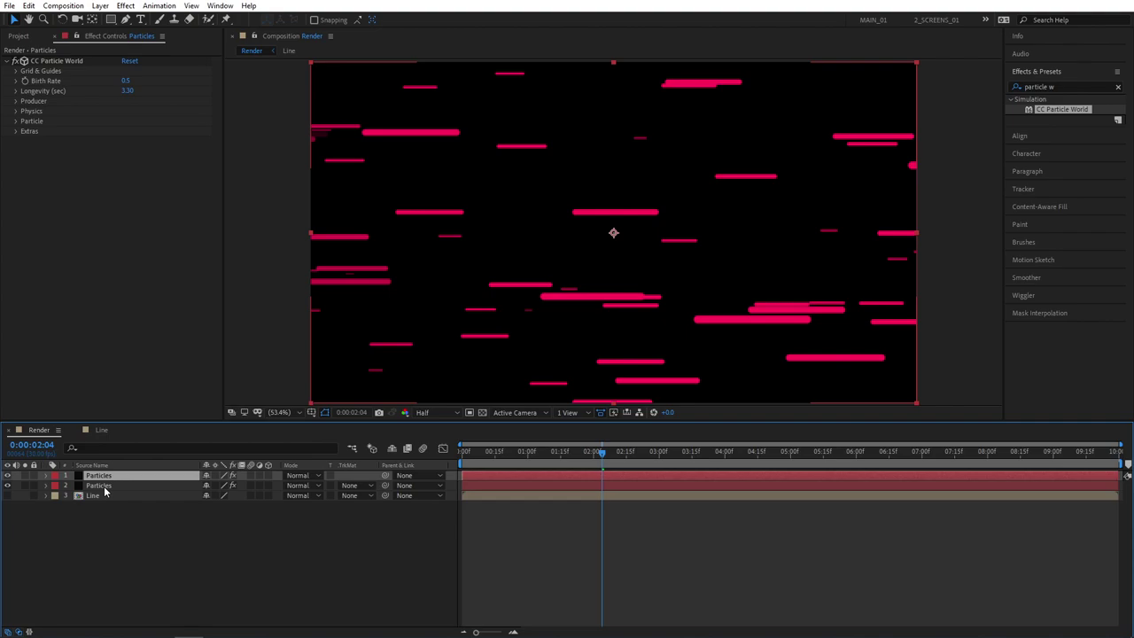
Set the Random Seed of the duplicated Particles layer's CC Particle World effect to 1.
{"action": "left_click", "coordinate": [16, 131]}
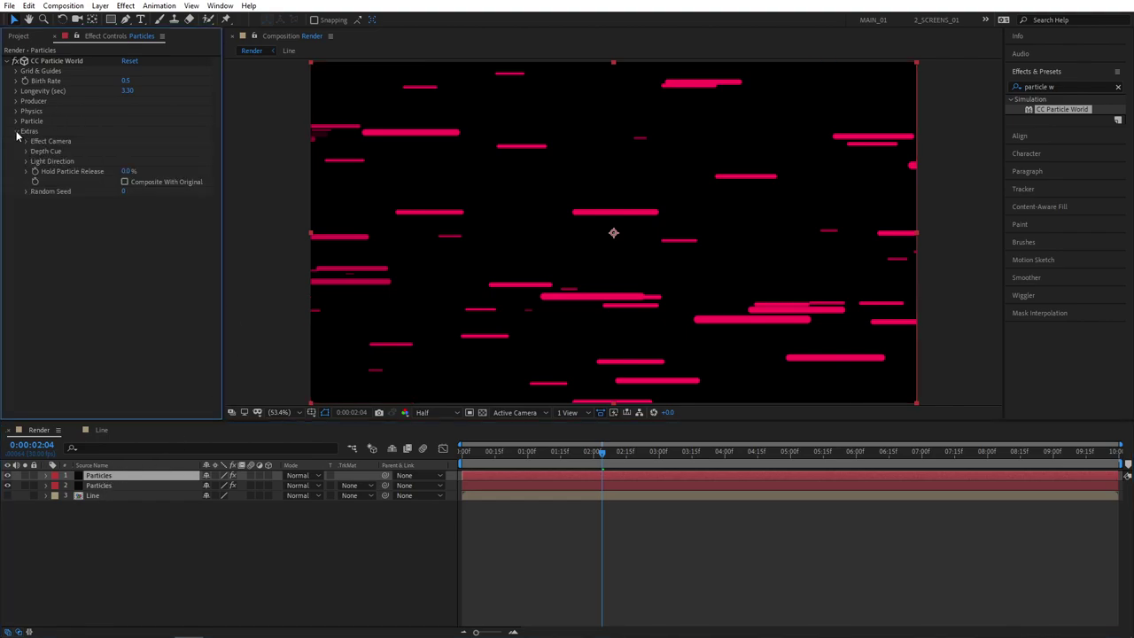
{"action": "left_click", "coordinate": [123, 192]}
{"action": "type", "text": "1"}
{"action": "key", "text": "Return"}
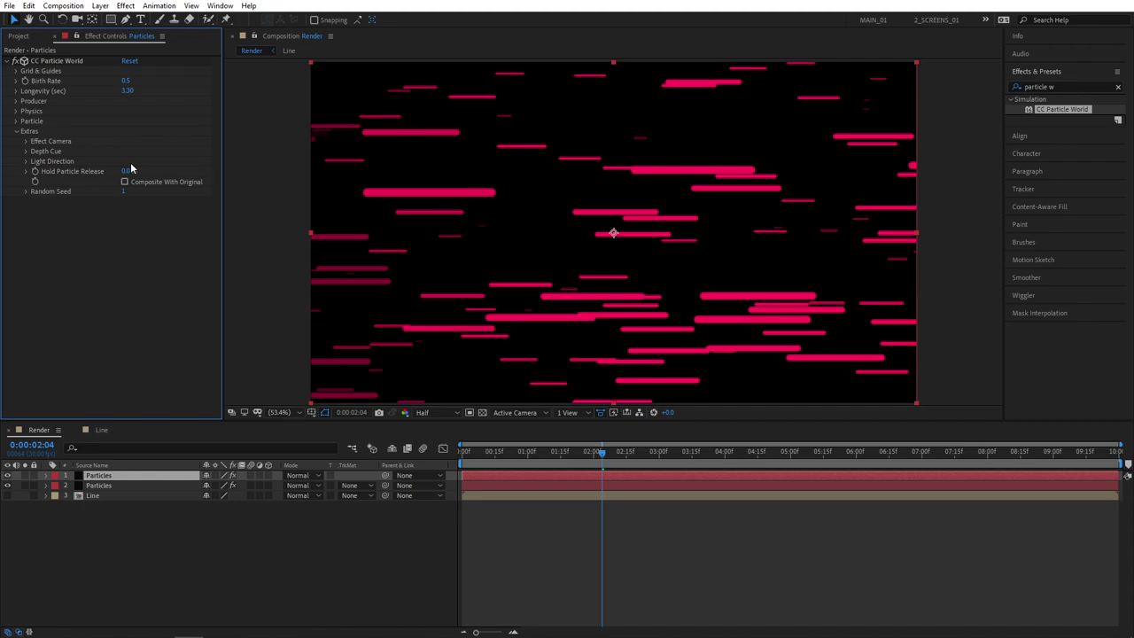
{"action": "left_click", "coordinate": [17, 131]}
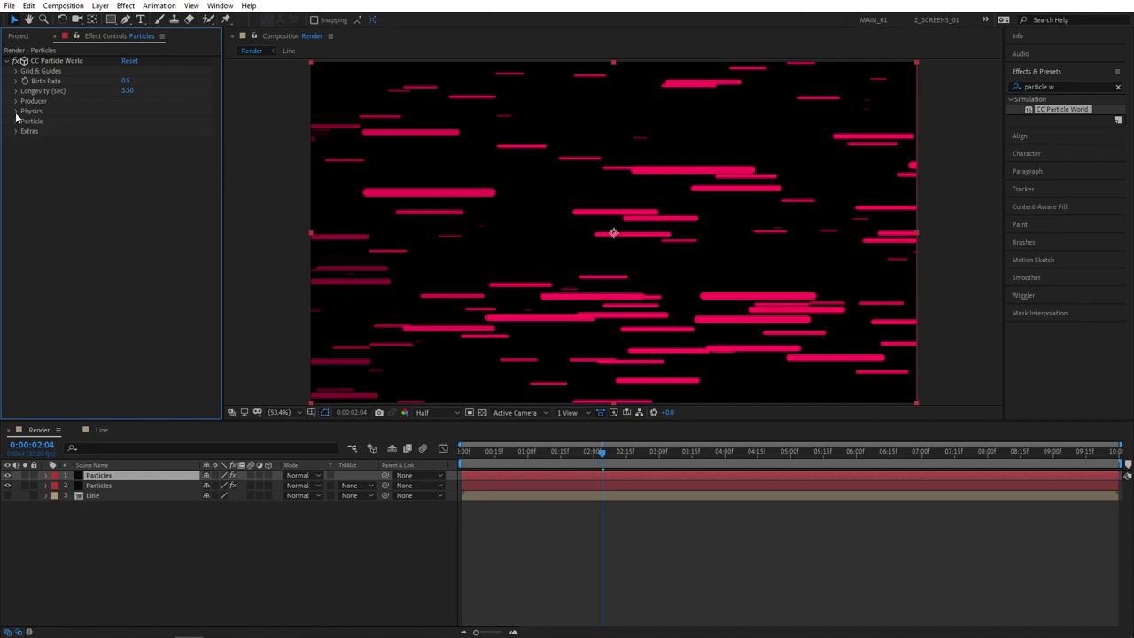
Set both the Birth Size and Death Size of the duplicated layer's particles to 1.
{"action": "left_click", "coordinate": [16, 121]}
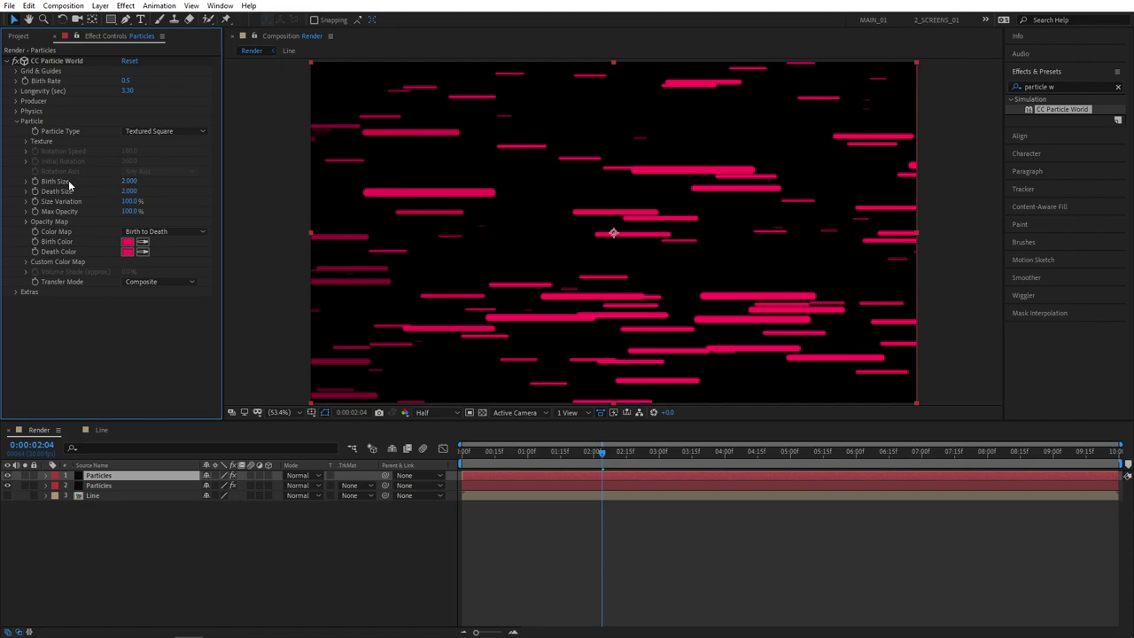
{"action": "left_click", "coordinate": [128, 180]}
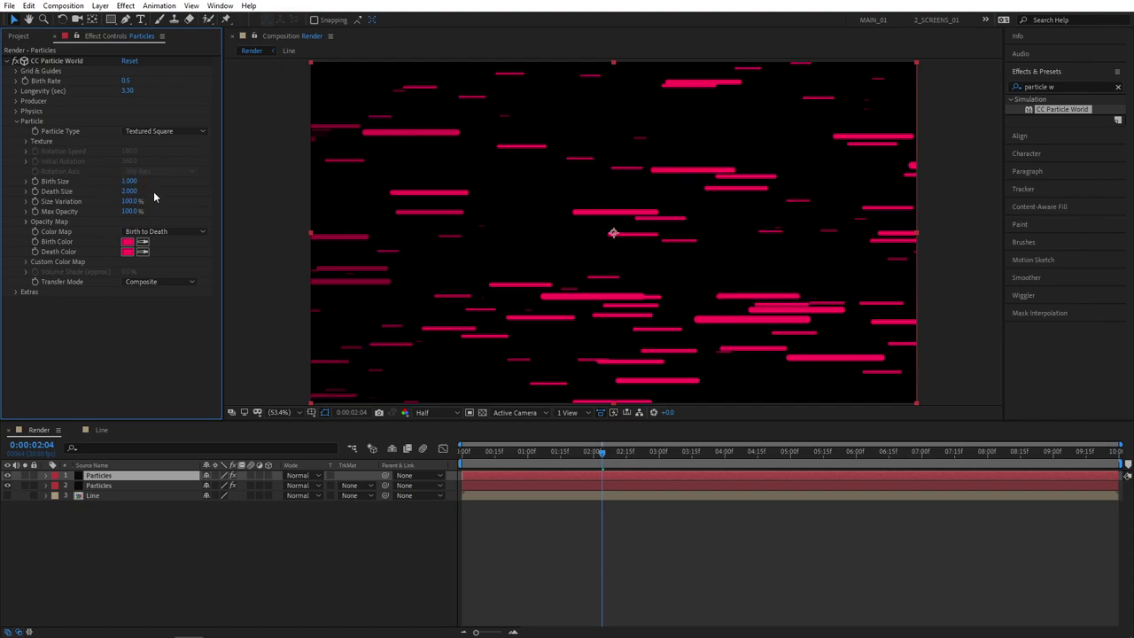
{"action": "type", "text": "1"}
{"action": "key", "text": "Tab"}
{"action": "type", "text": "1"}
{"action": "key", "text": "Return"}
Change the duplicate's Birth Color to blue 0042FF, give the Death Color the same blue, and preview the animation.
{"action": "left_click", "coordinate": [127, 242]}
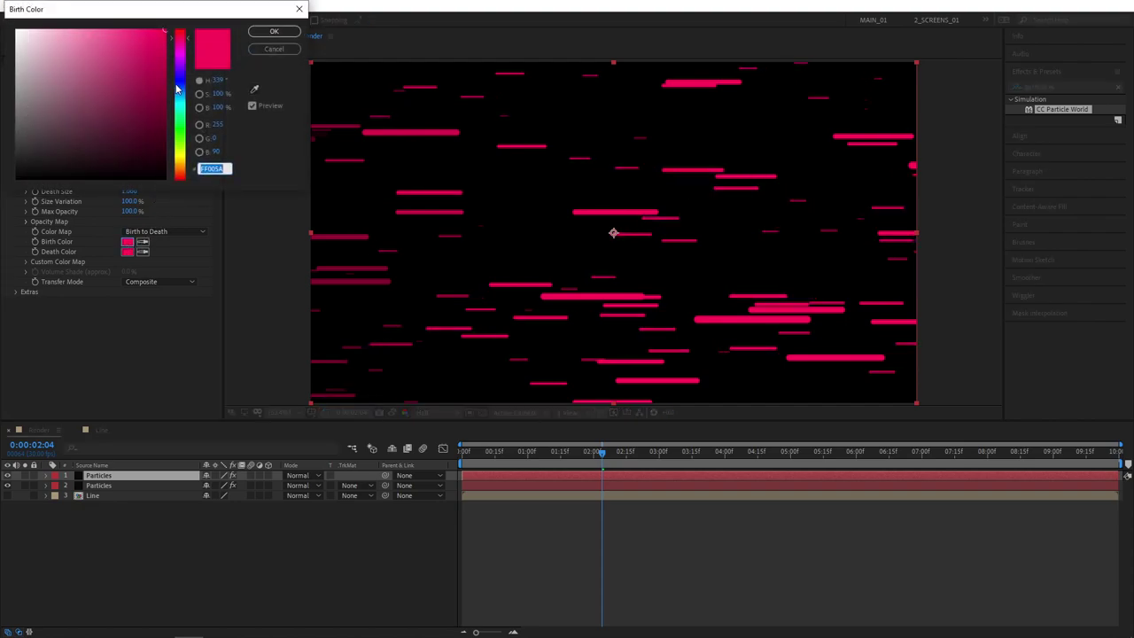
{"action": "left_click_drag", "start_coordinate": [180, 61], "coordinate": [182, 91]}
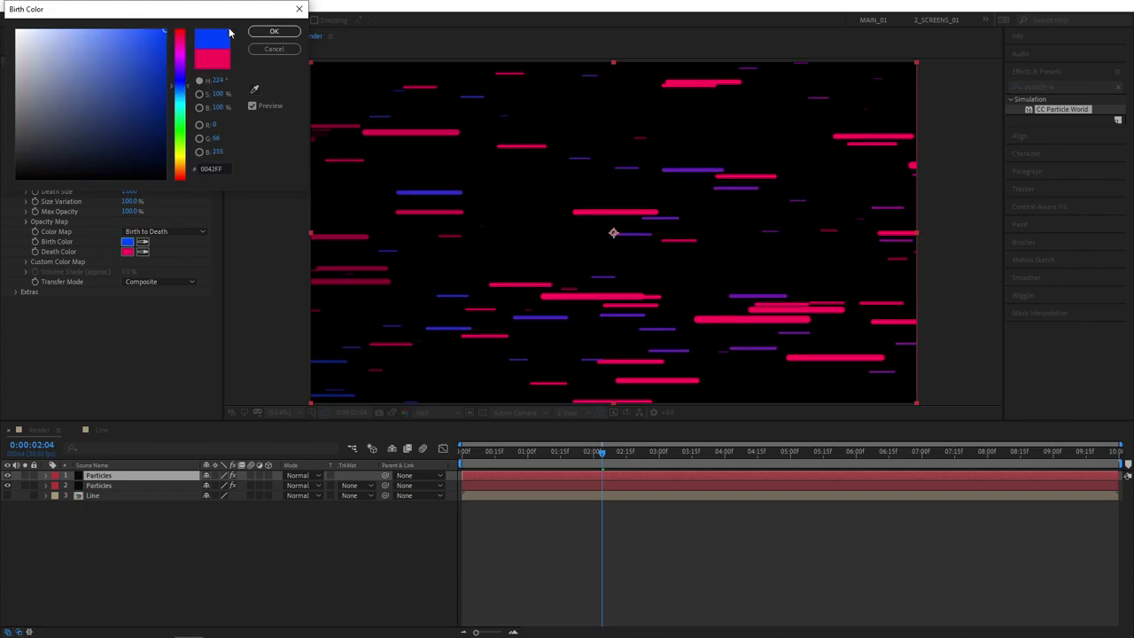
{"action": "left_click", "coordinate": [273, 31]}
{"action": "key", "text": "space"}
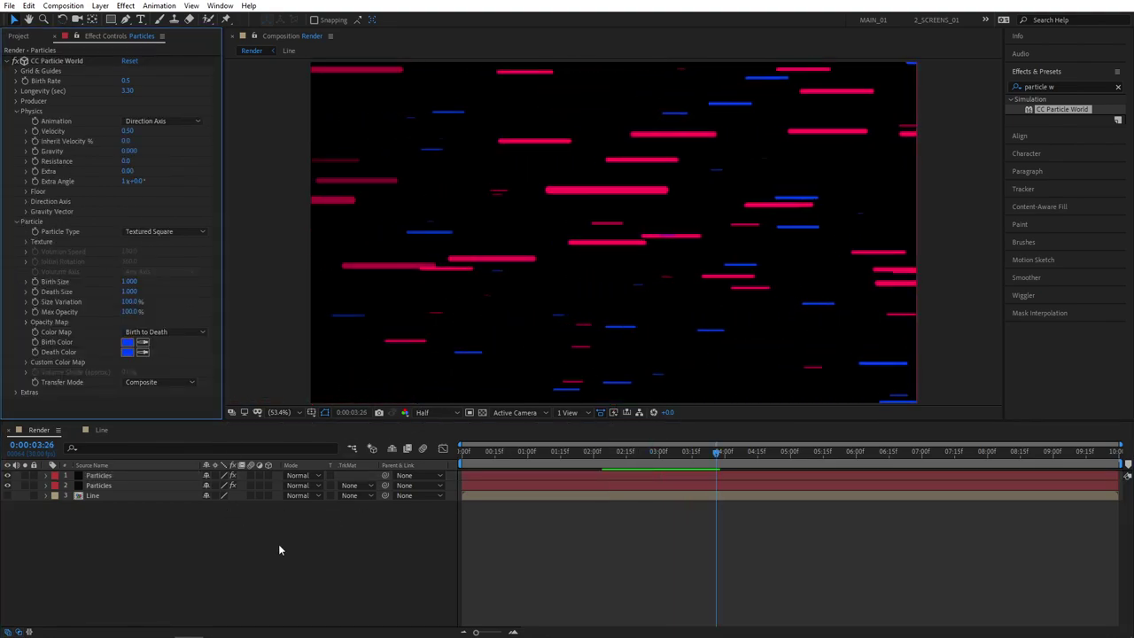
Give the top Particles layer, which holds the blue lines, a Blue label colour in the timeline.
{"action": "left_click", "coordinate": [100, 476]}
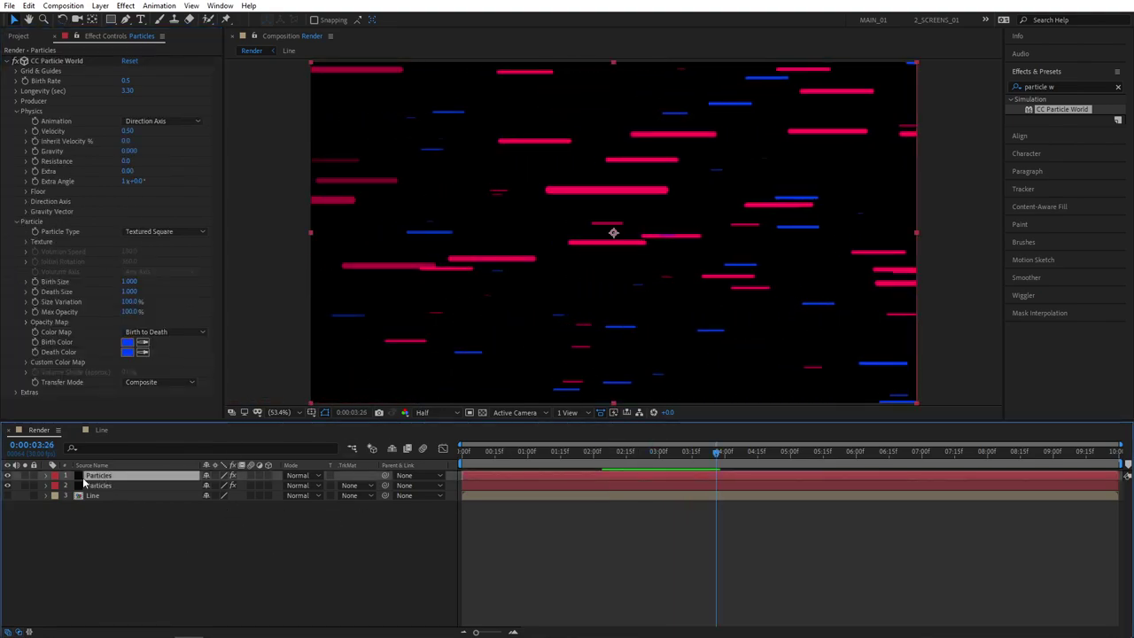
{"action": "left_click", "coordinate": [59, 479]}
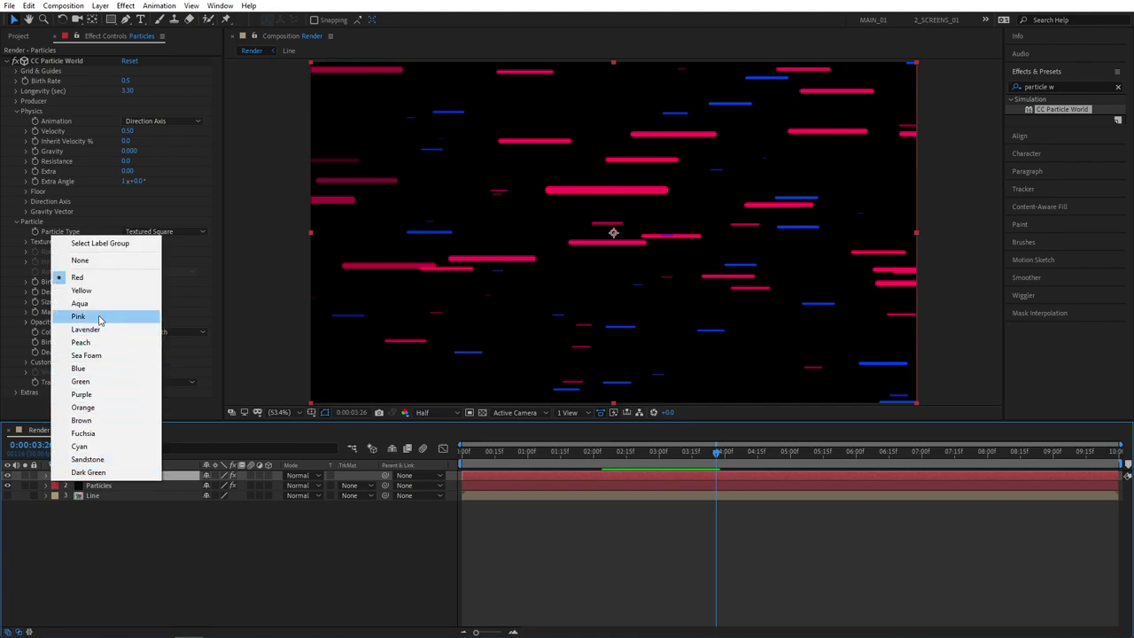
{"action": "left_click", "coordinate": [84, 370]}
{"action": "left_click", "coordinate": [266, 530]}
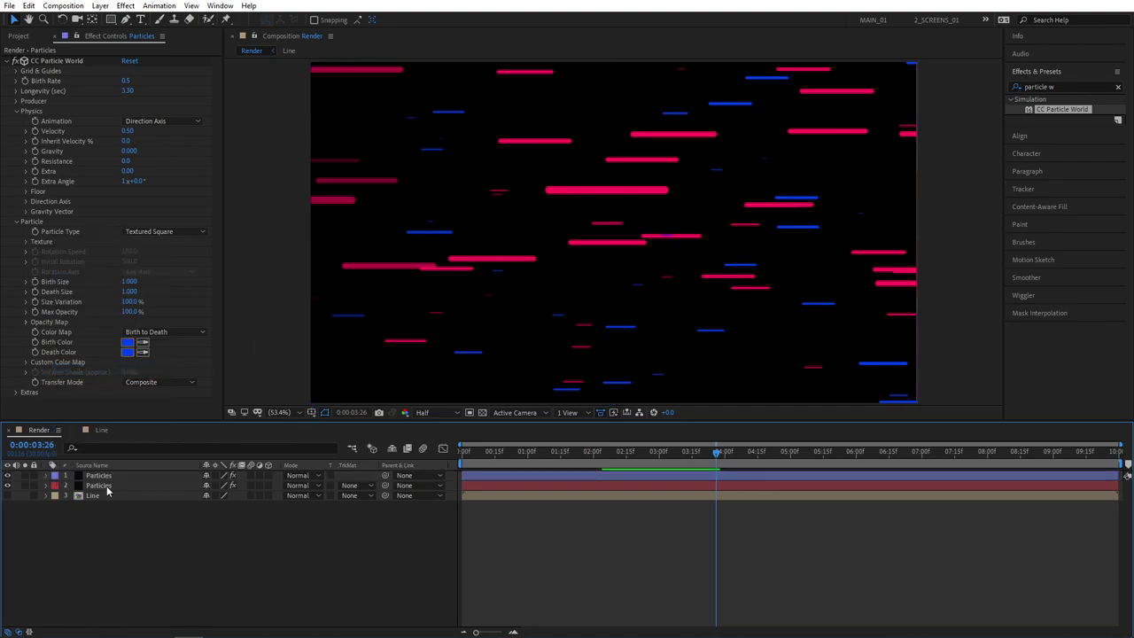
Duplicate the blue-labelled Particles layer and set the new copy's Random Seed to 2.
{"action": "left_click", "coordinate": [101, 475]}
{"action": "key", "text": "ctrl+d"}
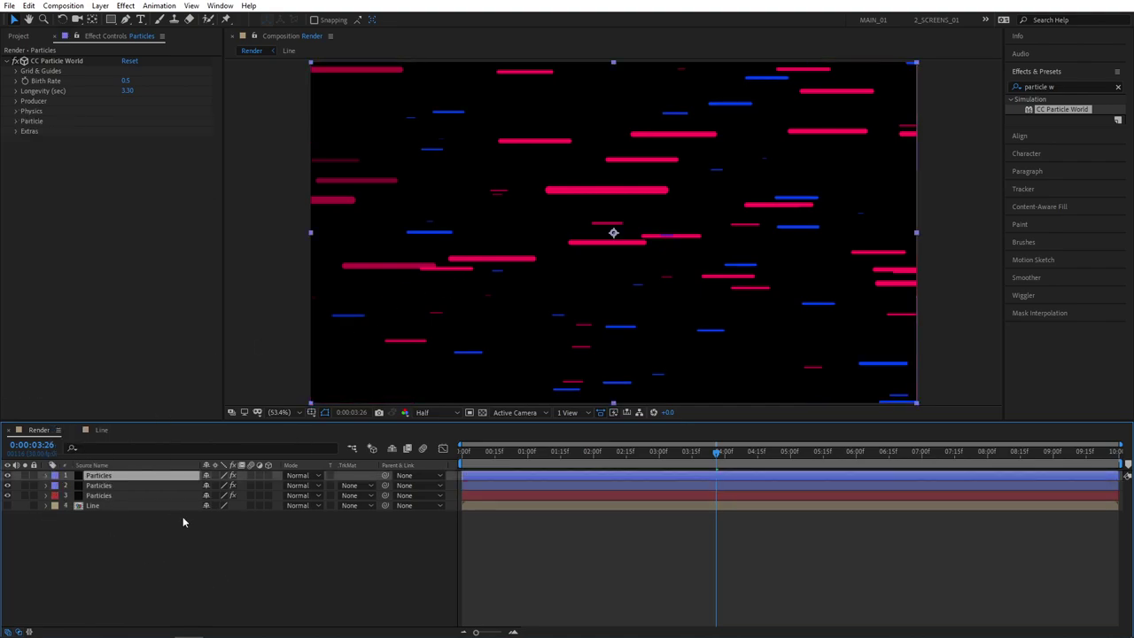
{"action": "left_click", "coordinate": [17, 132]}
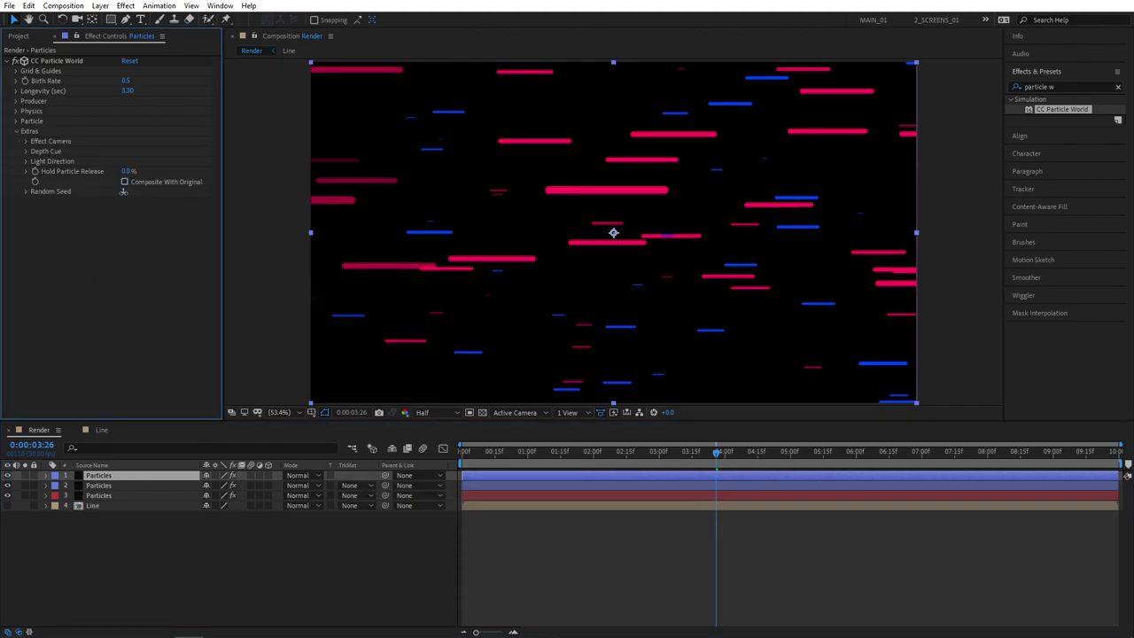
{"action": "left_click_drag", "start_coordinate": [123, 191], "coordinate": [140, 243]}
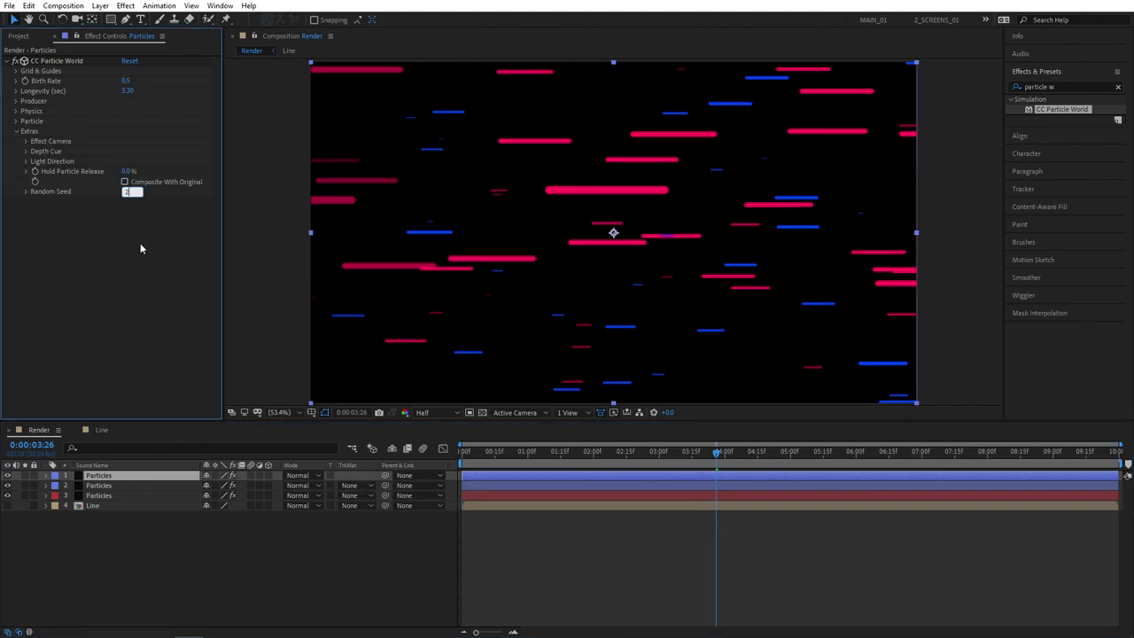
Set both the Birth Size and Death Size of the newest Particles layer to 0.5.
{"action": "left_click", "coordinate": [16, 121]}
{"action": "left_click", "coordinate": [128, 180]}
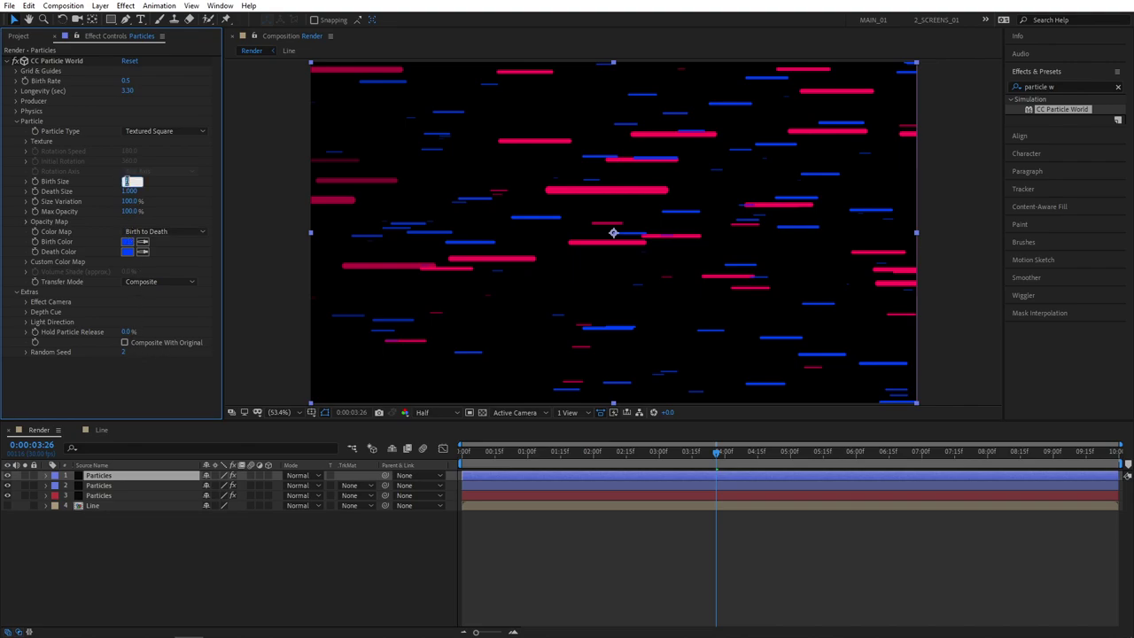
{"action": "type", "text": ".5"}
{"action": "key", "text": "Tab"}
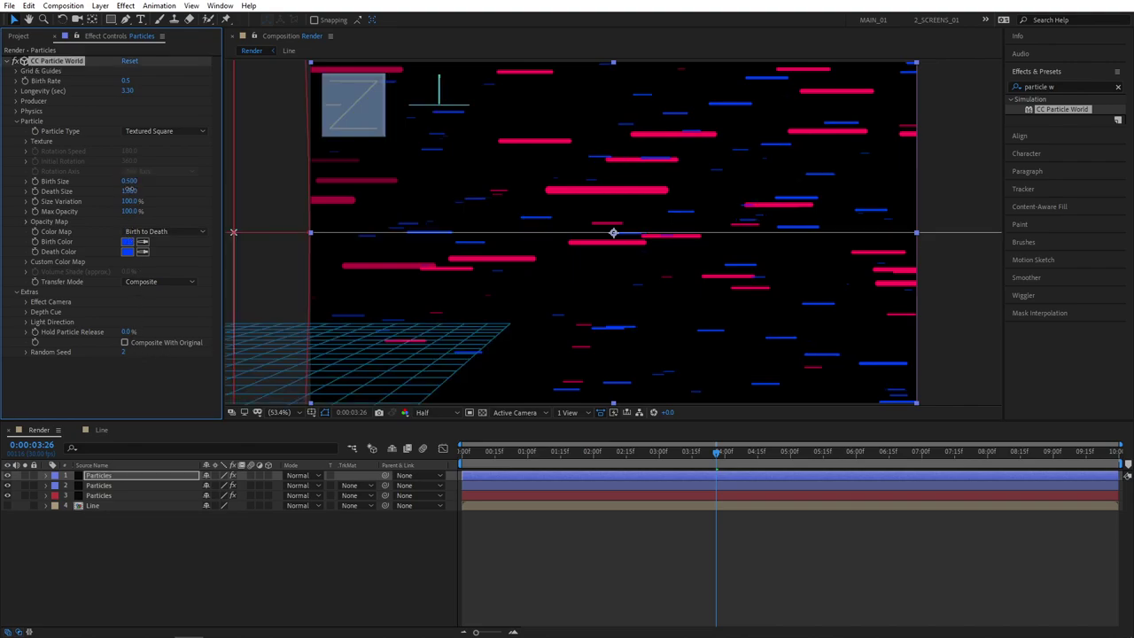
{"action": "type", "text": ".5"}
{"action": "key", "text": "Return"}
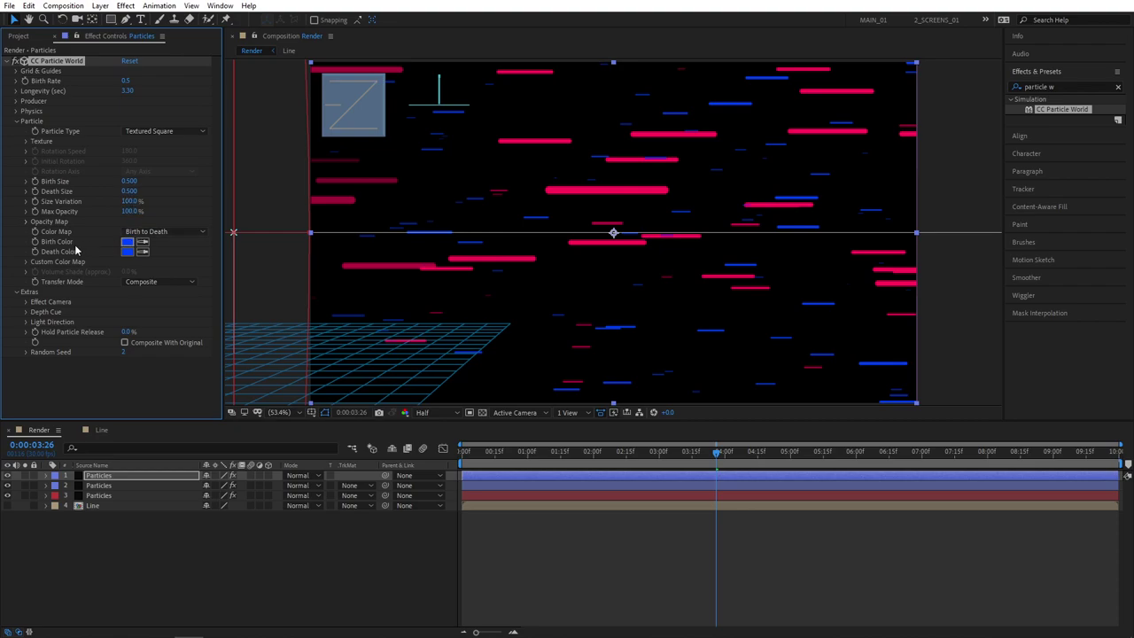
Change the newest Particles layer's Birth Color to orange FF6C00 and match the Death Color to it.
{"action": "left_click", "coordinate": [128, 241]}
{"action": "mouse_move", "coordinate": [182, 85]}
{"action": "left_mouse_down"}
{"action": "mouse_move", "coordinate": [195, 155]}
{"action": "mouse_move", "coordinate": [200, 138]}
{"action": "mouse_move", "coordinate": [202, 147]}
{"action": "mouse_move", "coordinate": [192, 157]}
{"action": "mouse_move", "coordinate": [227, 173]}
{"action": "left_mouse_up"}
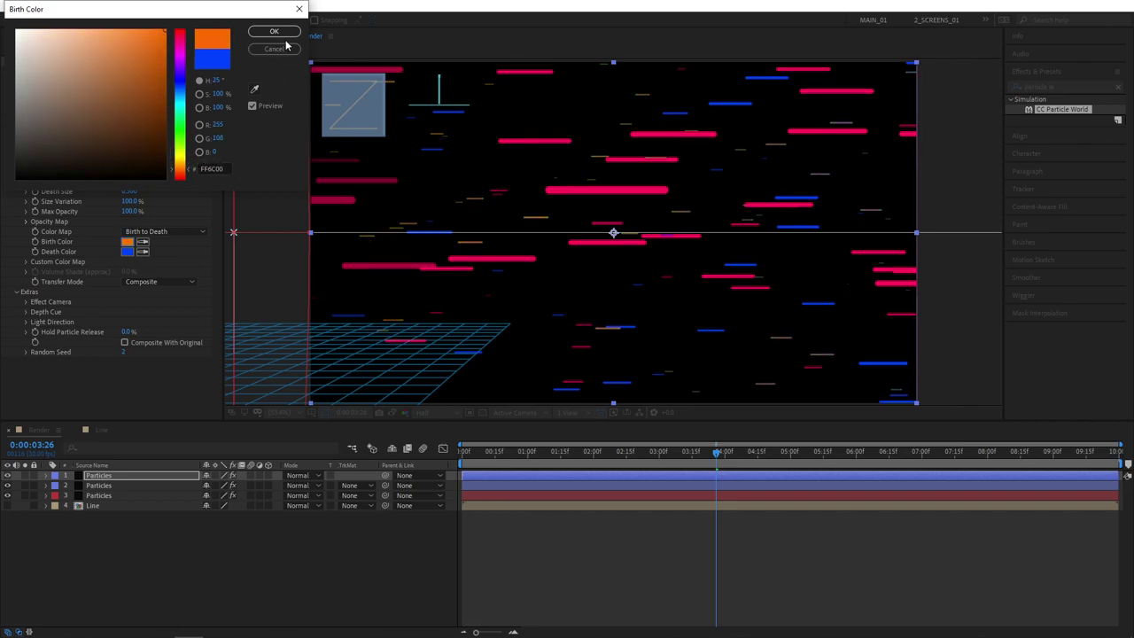
{"action": "left_click", "coordinate": [277, 33]}
{"action": "left_click", "coordinate": [126, 241]}
Play back the three-colour particle animation from 0:00:00:26.
{"action": "left_click_drag", "start_coordinate": [541, 455], "coordinate": [519, 459]}
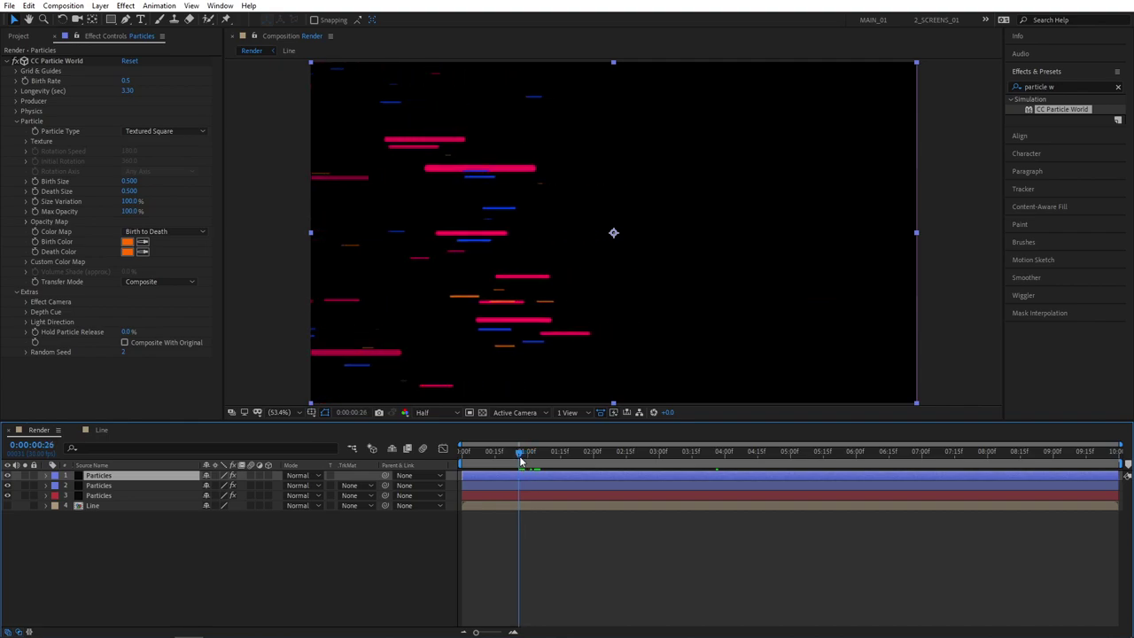
{"action": "key", "text": "space"}
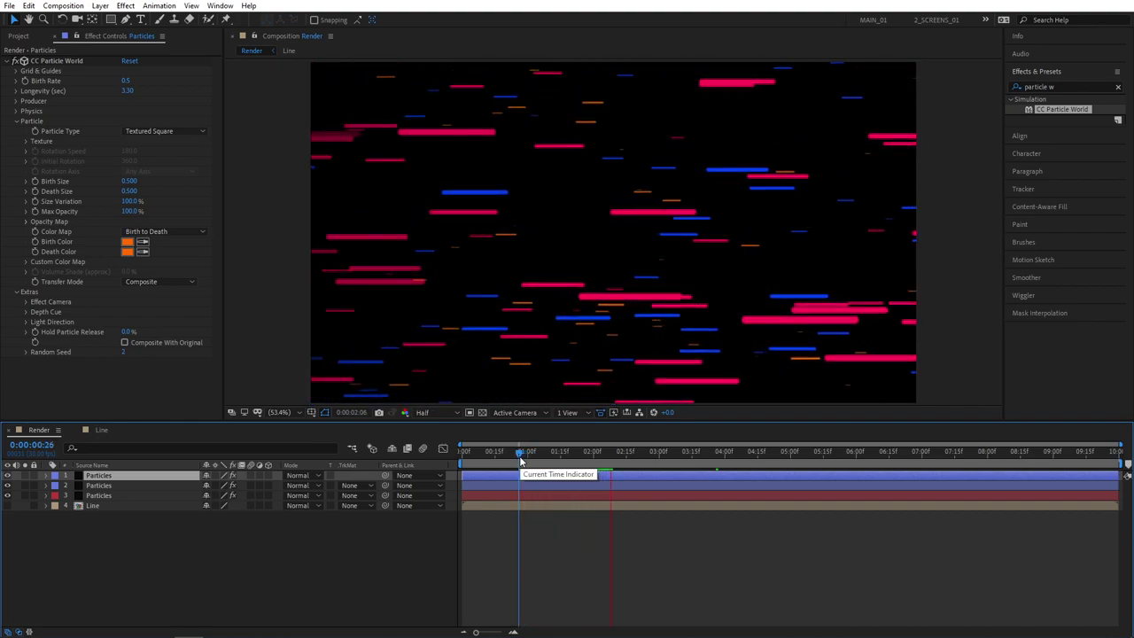
{"action": "key", "text": "space"}
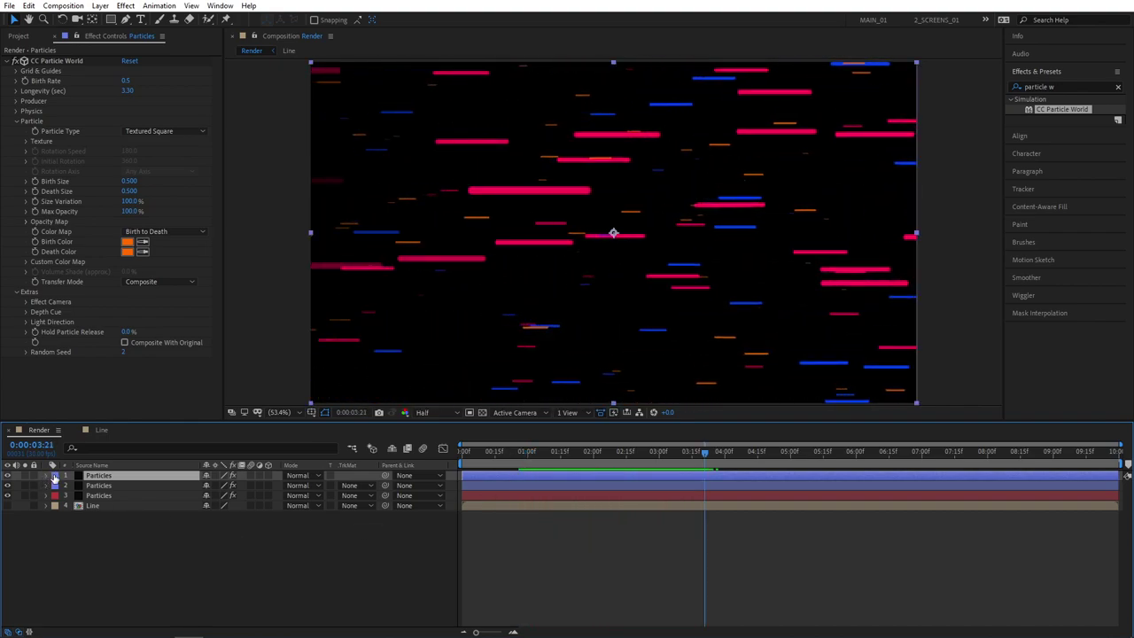
Change the top Particles layer's label colour to Orange.
{"action": "left_click", "coordinate": [54, 474]}
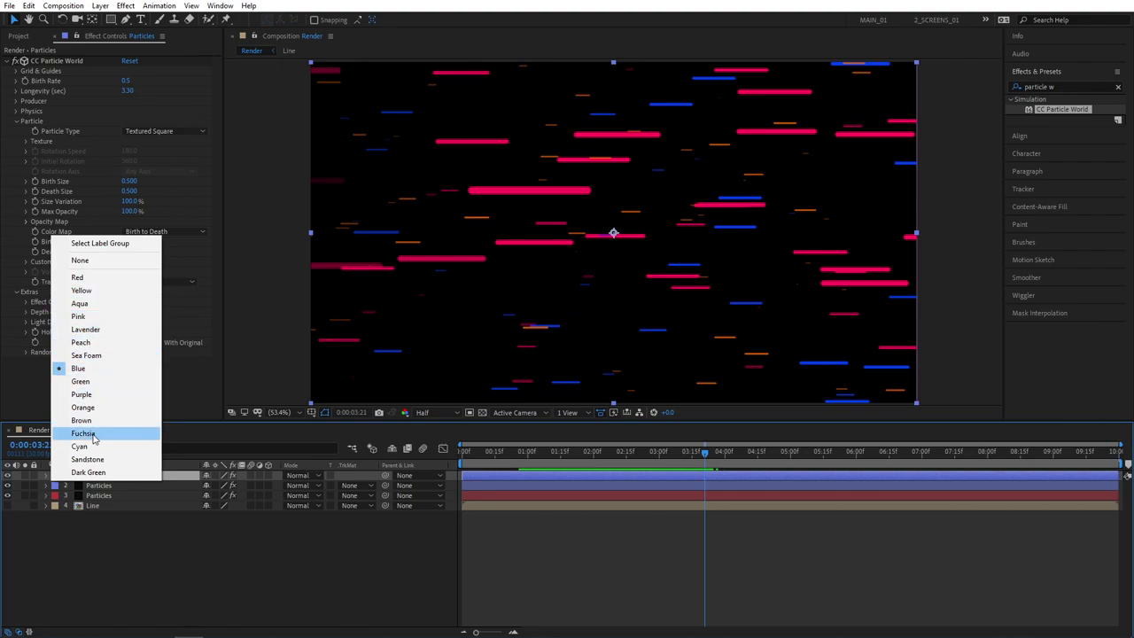
{"action": "left_click", "coordinate": [89, 406]}
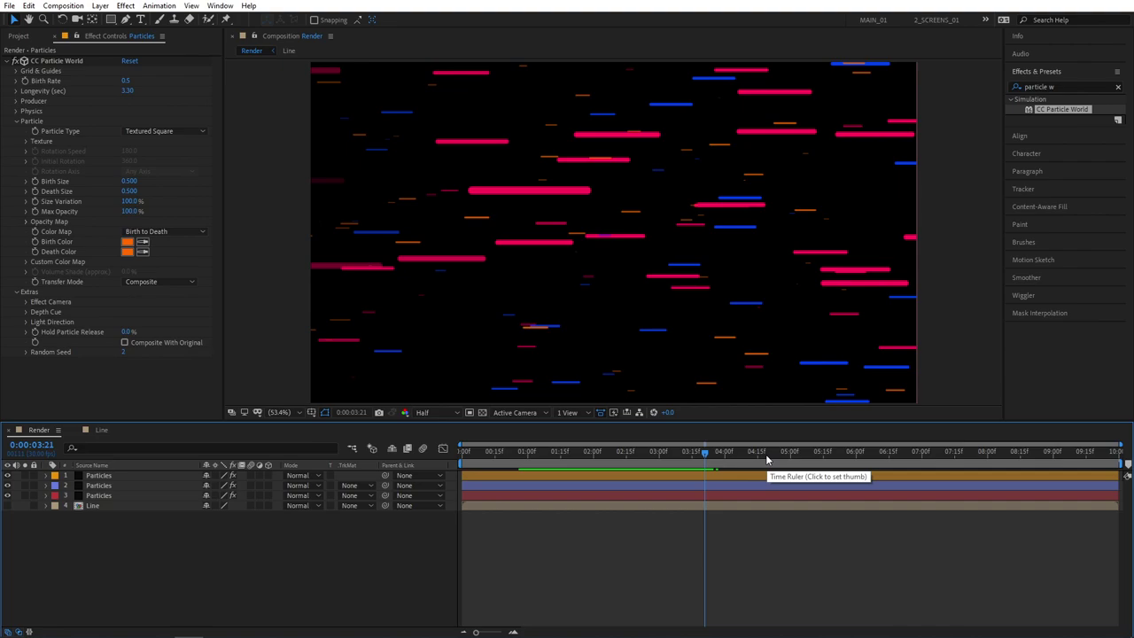
At 0:00:04:29, set a Birth Rate keyframe on each of the three Particles layers.
{"action": "left_click_drag", "start_coordinate": [706, 454], "coordinate": [767, 458]}
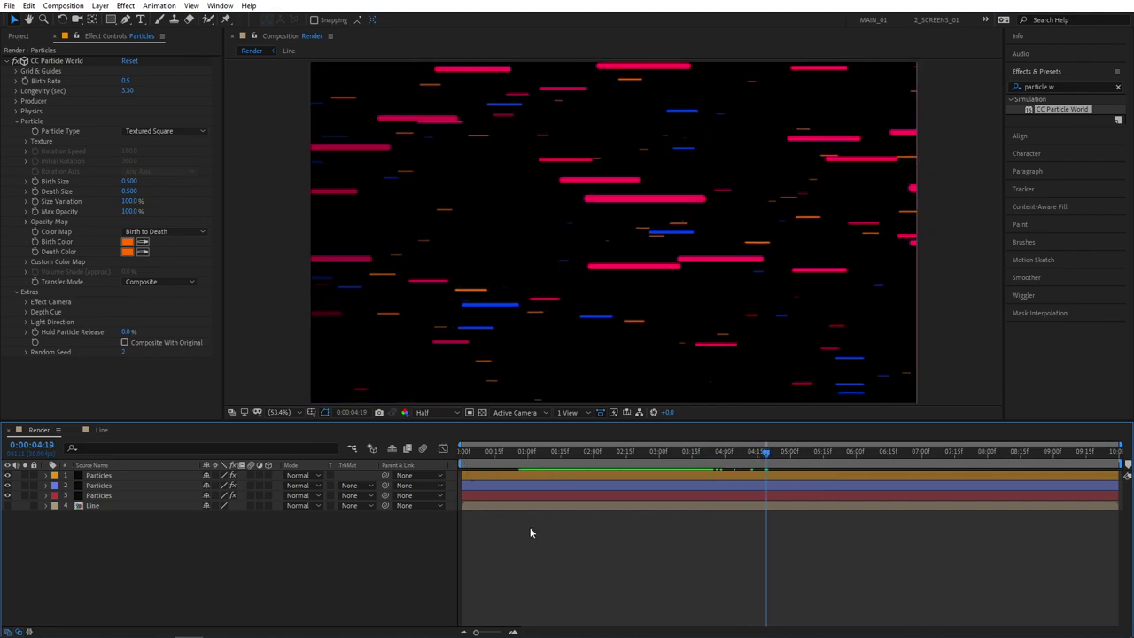
{"action": "left_click", "coordinate": [673, 506]}
{"action": "left_click_drag", "start_coordinate": [767, 458], "coordinate": [792, 458]}
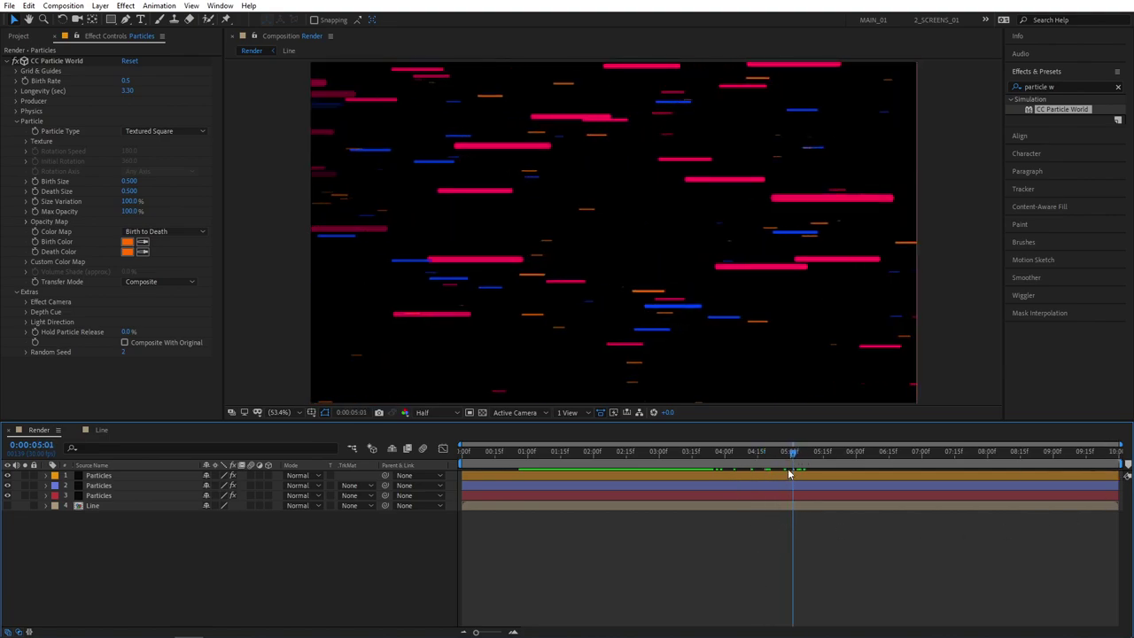
{"action": "key", "text": "Page_Up"}
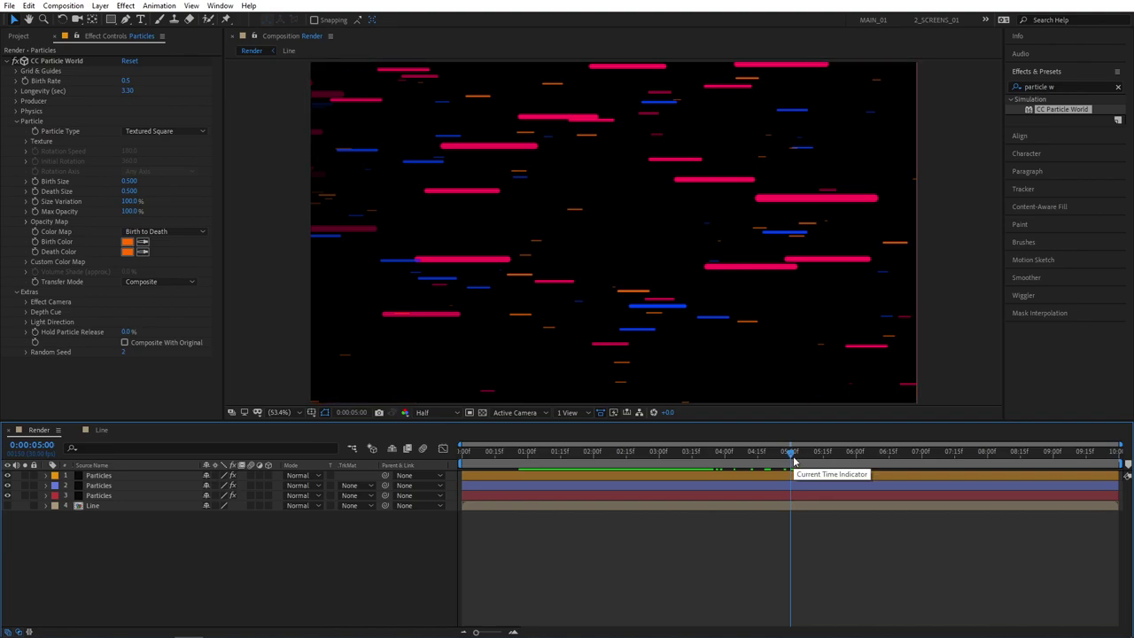
{"action": "key", "text": "Page_Up"}
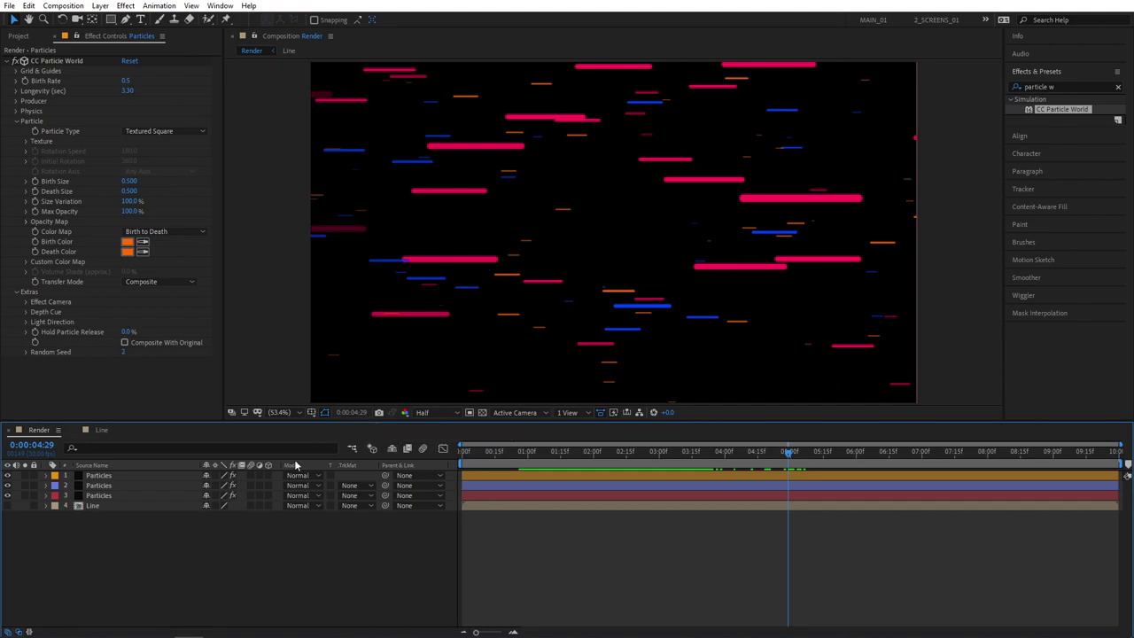
{"action": "left_click", "coordinate": [97, 476]}
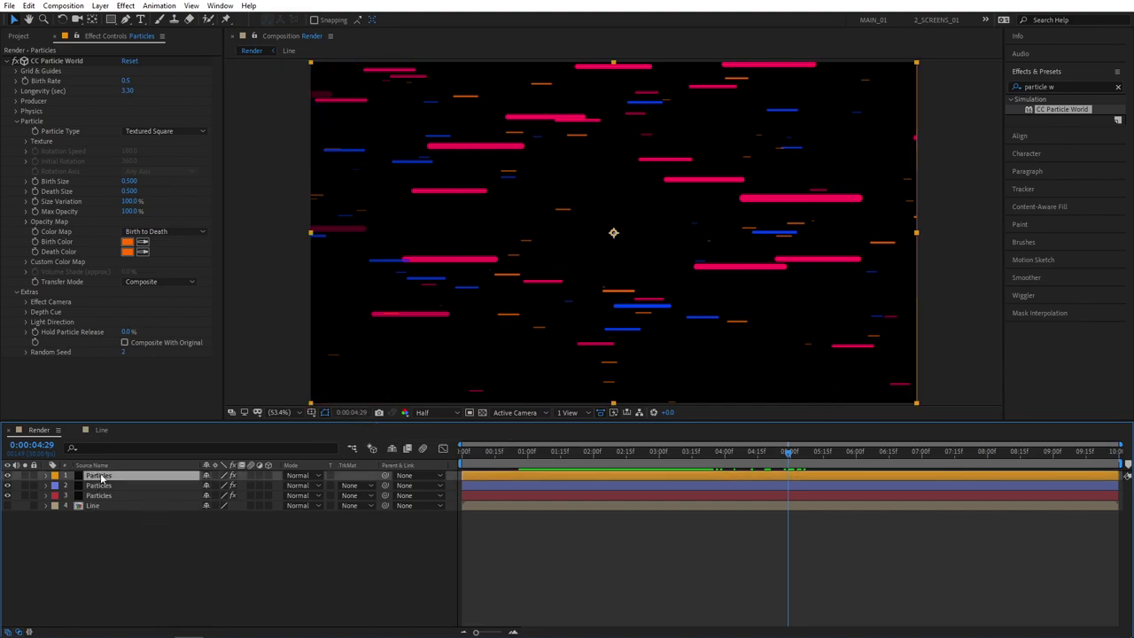
{"action": "left_click", "coordinate": [25, 83]}
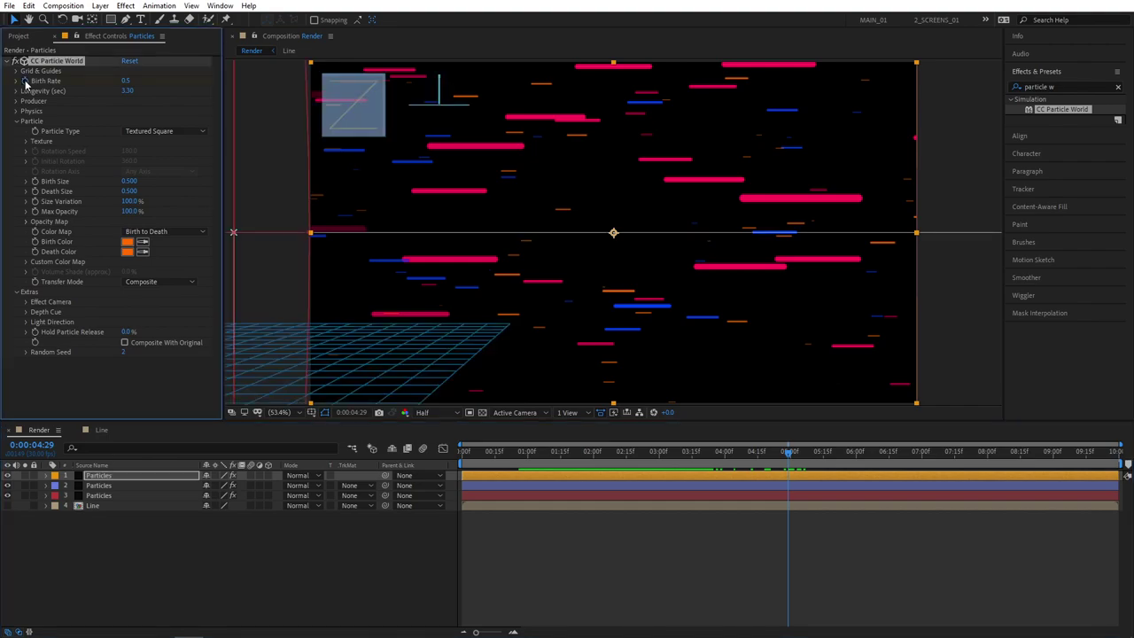
{"action": "left_click", "coordinate": [108, 486]}
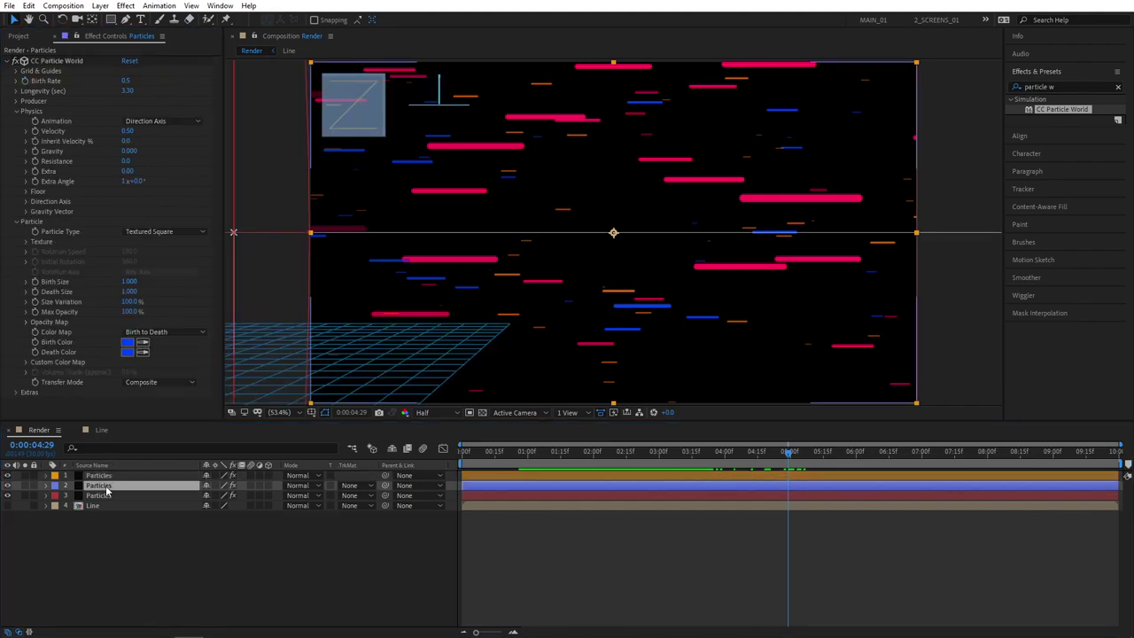
{"action": "left_click", "coordinate": [26, 82]}
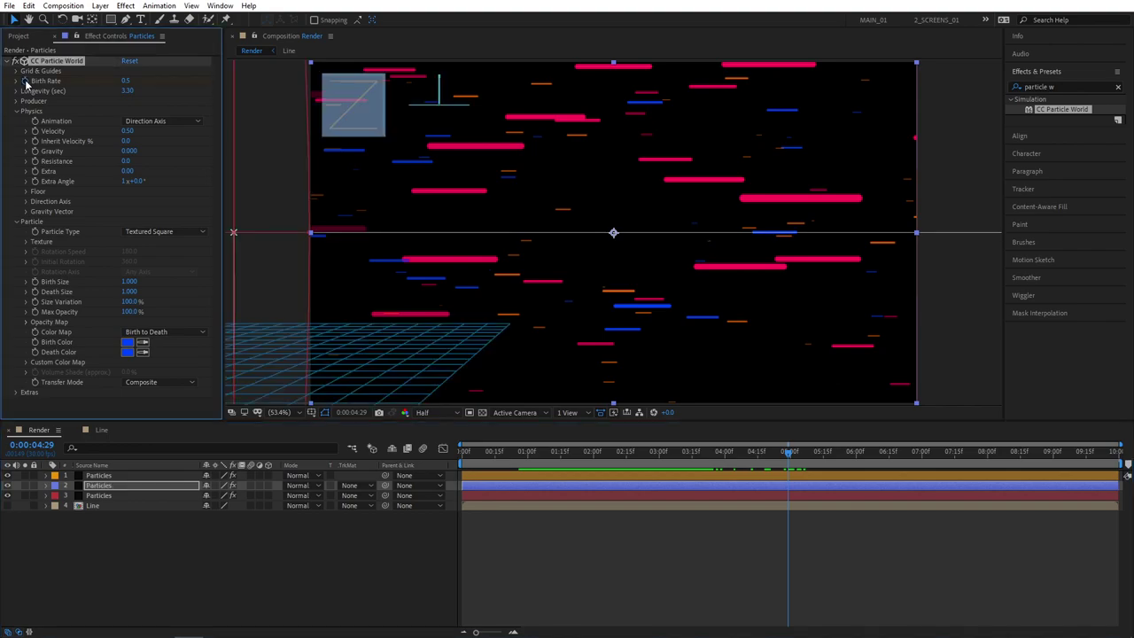
{"action": "left_click", "coordinate": [113, 496]}
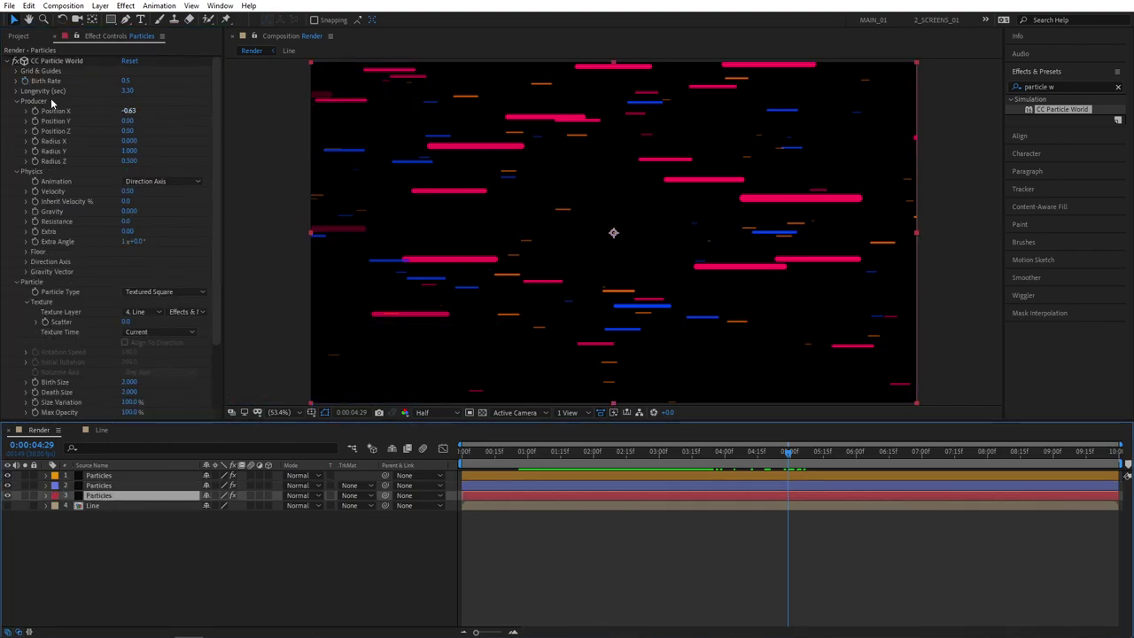
{"action": "left_click", "coordinate": [25, 82]}
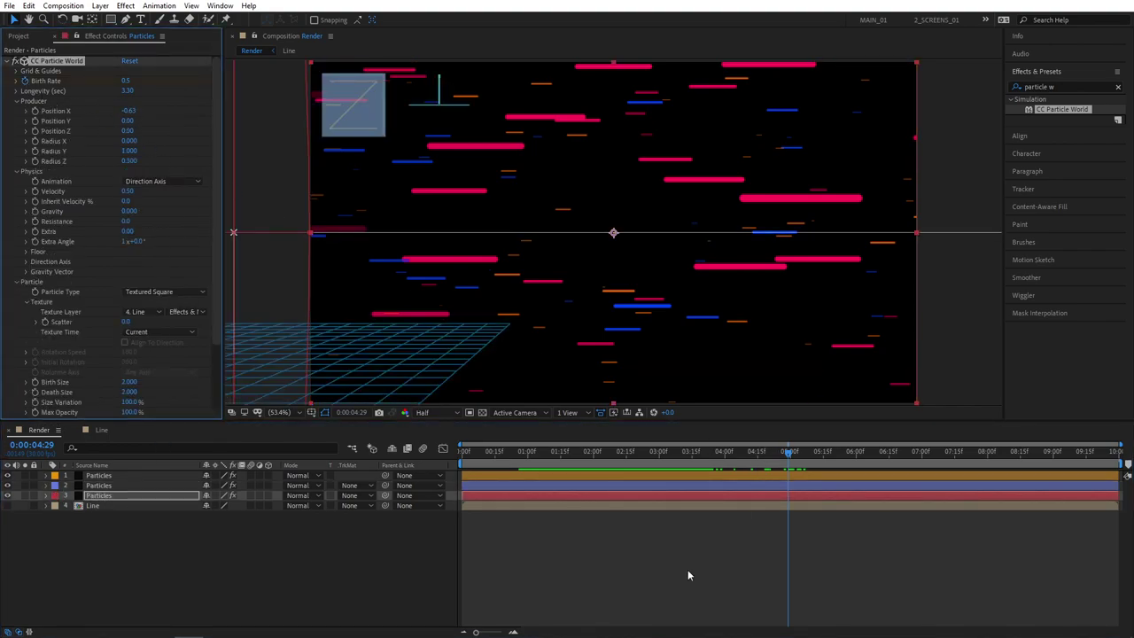
Reveal the Birth Rate keyframes of all Particles layers in the timeline and advance one frame to 0:00:05:00.
{"action": "left_click", "coordinate": [257, 569]}
{"action": "key", "text": "u"}
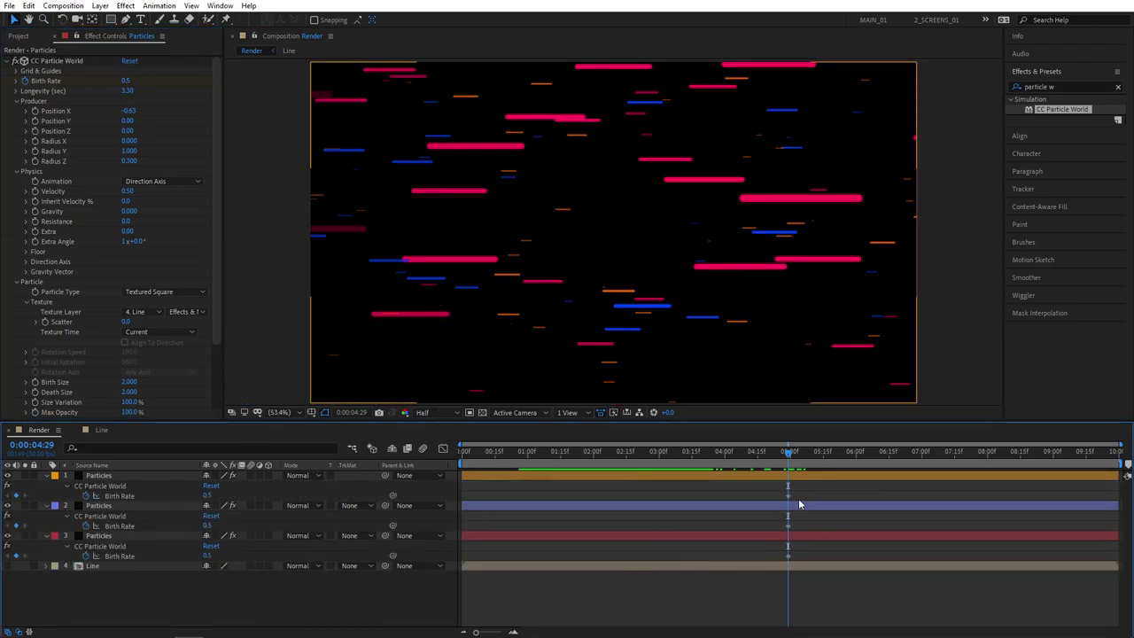
{"action": "key", "text": "Page_Down"}
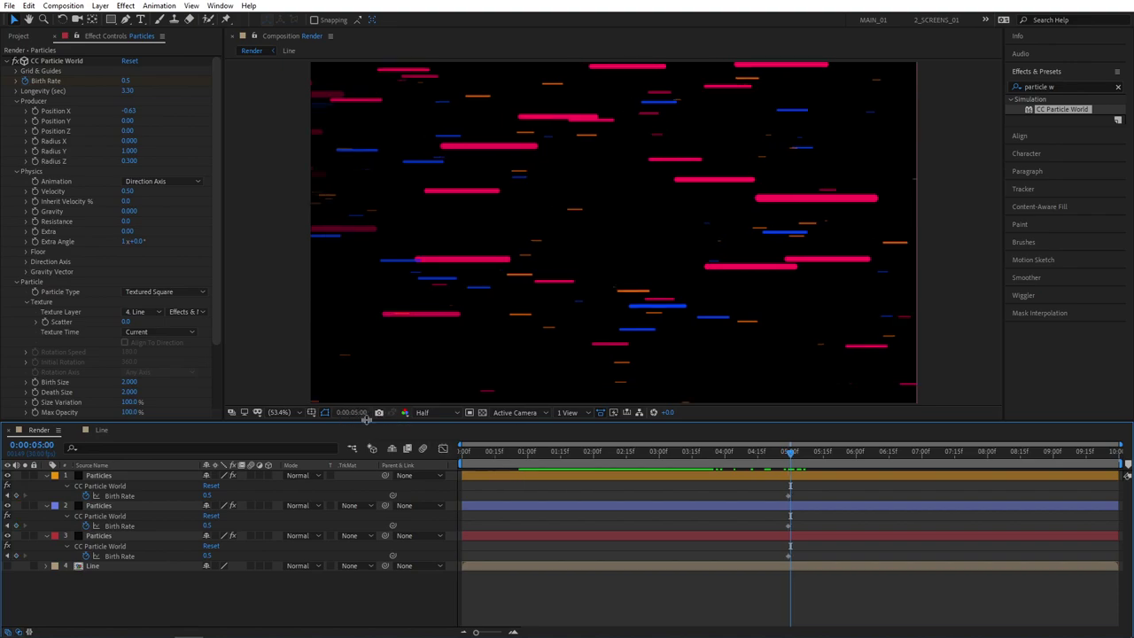
At 0:00:05:00, set the Birth Rate to 0 on all three Particles layers.
{"action": "left_click", "coordinate": [207, 495]}
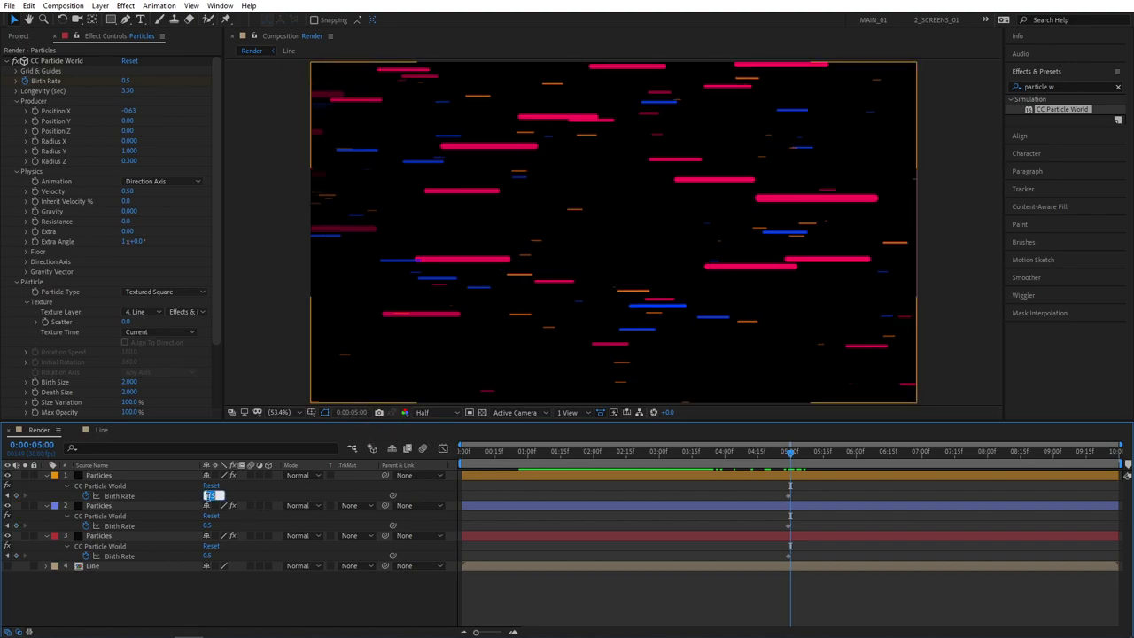
{"action": "type", "text": "0"}
{"action": "left_click", "coordinate": [207, 525]}
{"action": "type", "text": "0"}
{"action": "left_click", "coordinate": [209, 556]}
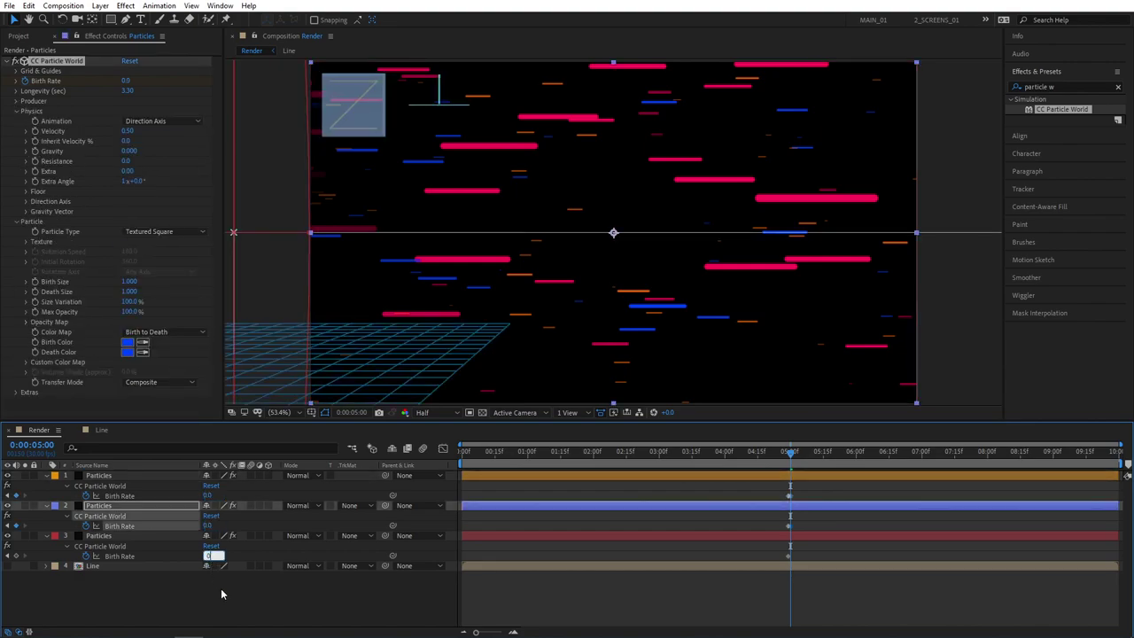
{"action": "left_click", "coordinate": [221, 588]}
Set the work area to begin at 0:00:05:00 and collapse the Birth Rate properties of the Particles layers.
{"action": "key", "text": "b"}
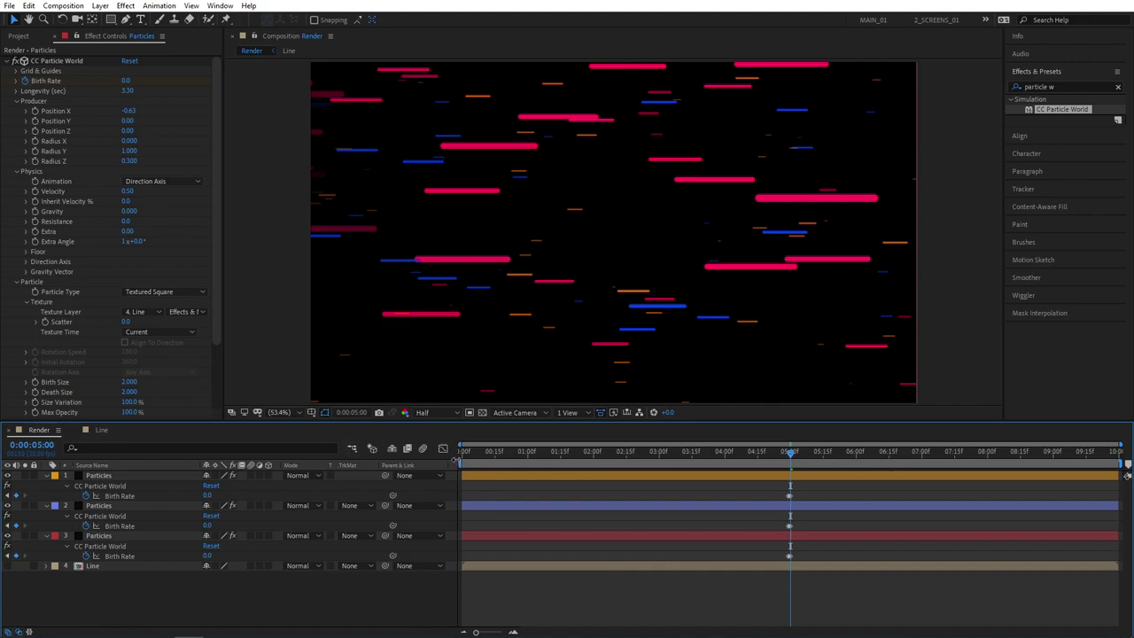
{"action": "key", "text": "b"}
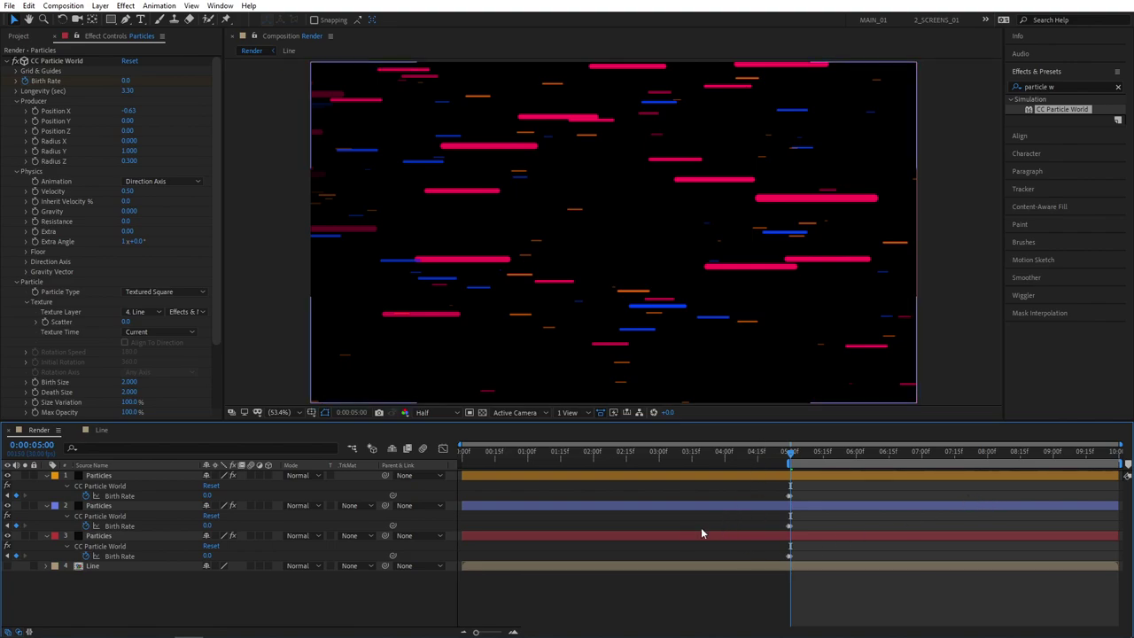
{"action": "key", "text": "u"}
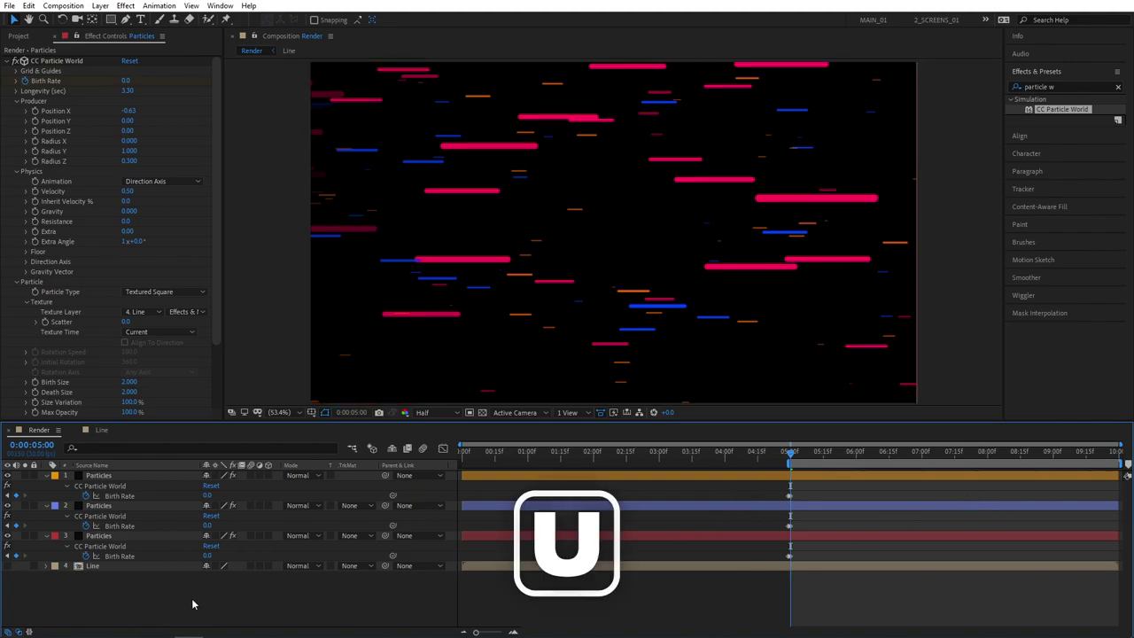
{"action": "key", "text": "u"}
Duplicate the three Particles layers and shift the duplicates in time so they start at 0:00:05:00.
{"action": "left_click", "coordinate": [95, 476]}
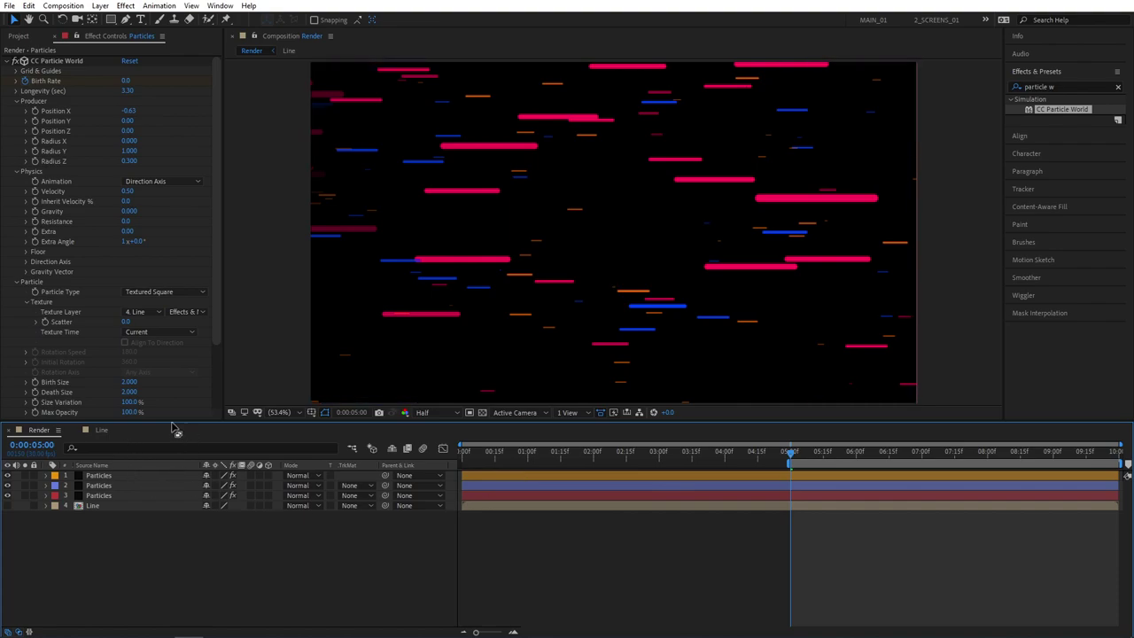
{"action": "left_click", "coordinate": [100, 495], "text": "shift"}
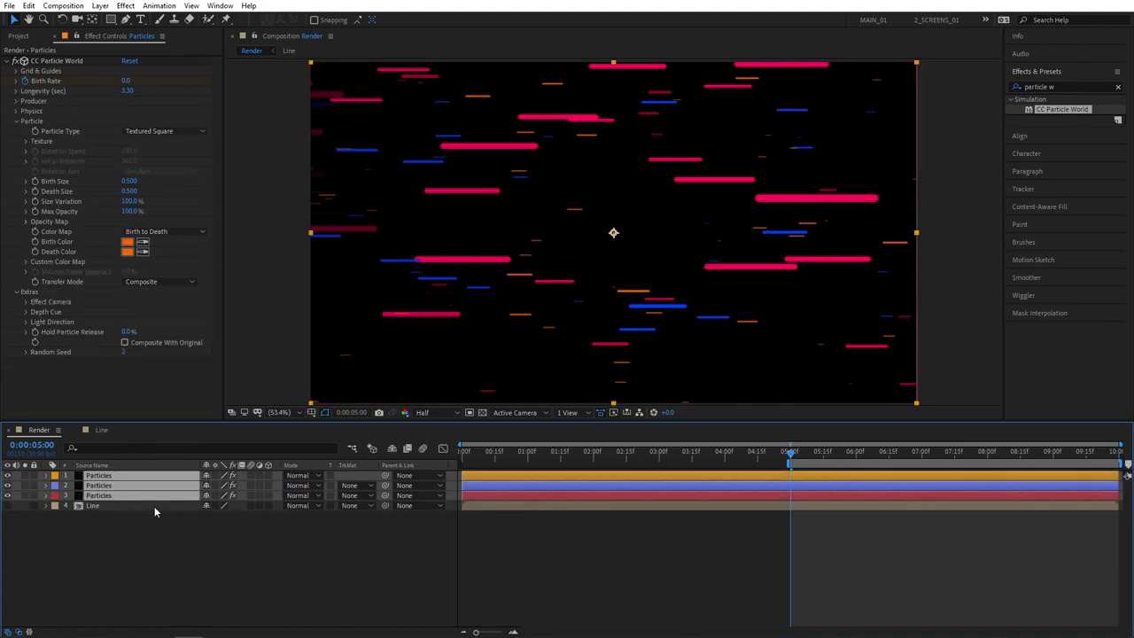
{"action": "key", "text": "ctrl+d"}
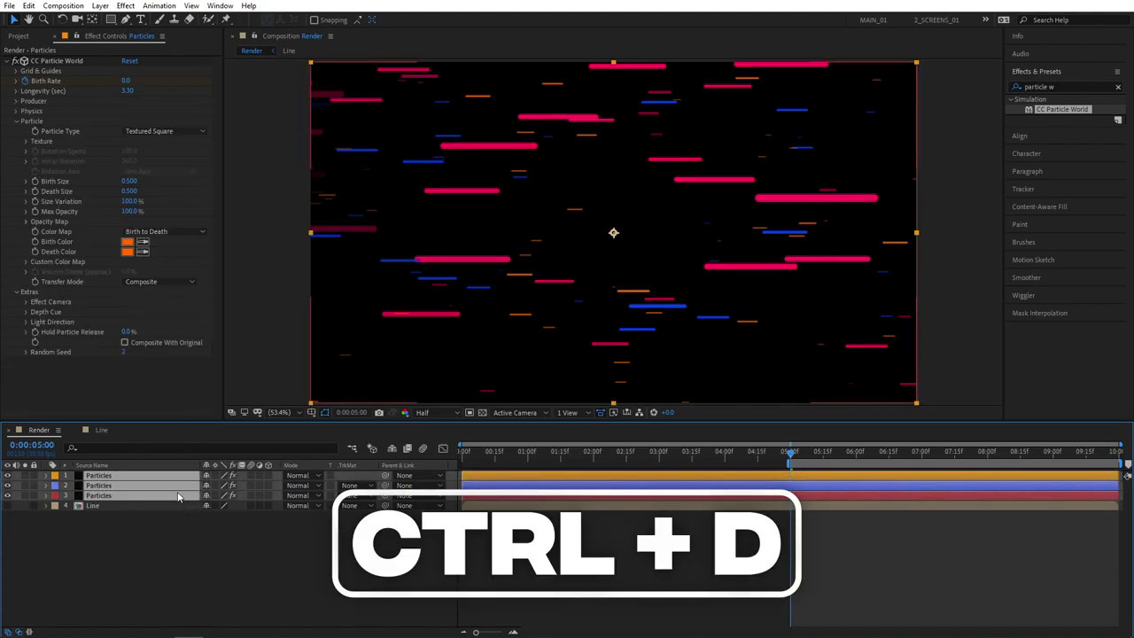
{"action": "left_click_drag", "start_coordinate": [102, 517], "coordinate": [87, 471]}
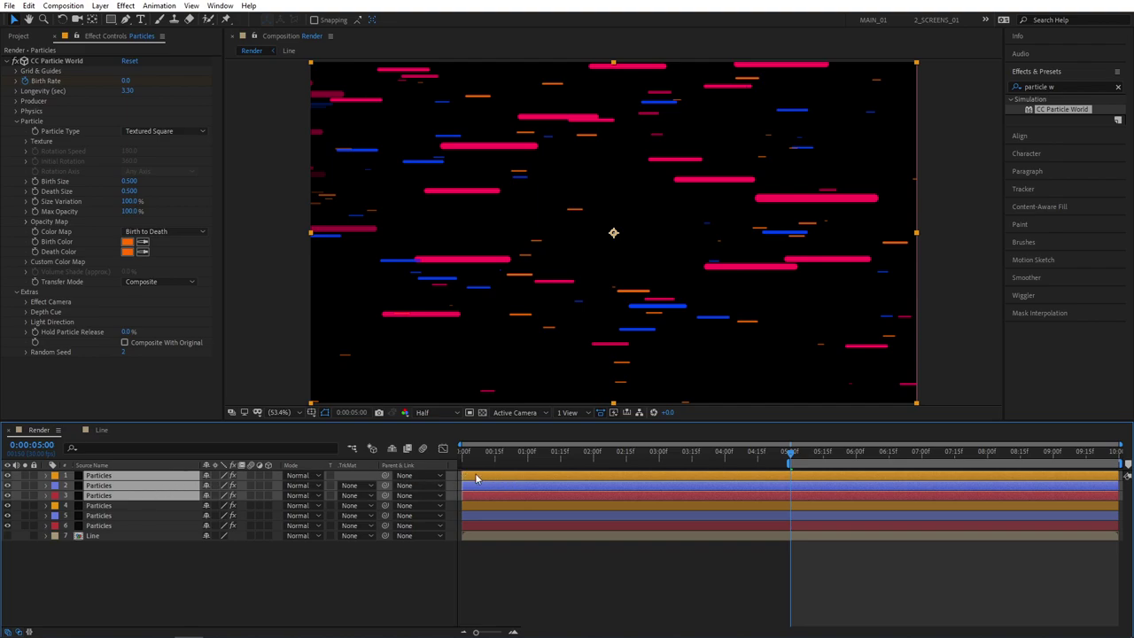
{"action": "left_click_drag", "start_coordinate": [535, 481], "coordinate": [872, 496]}
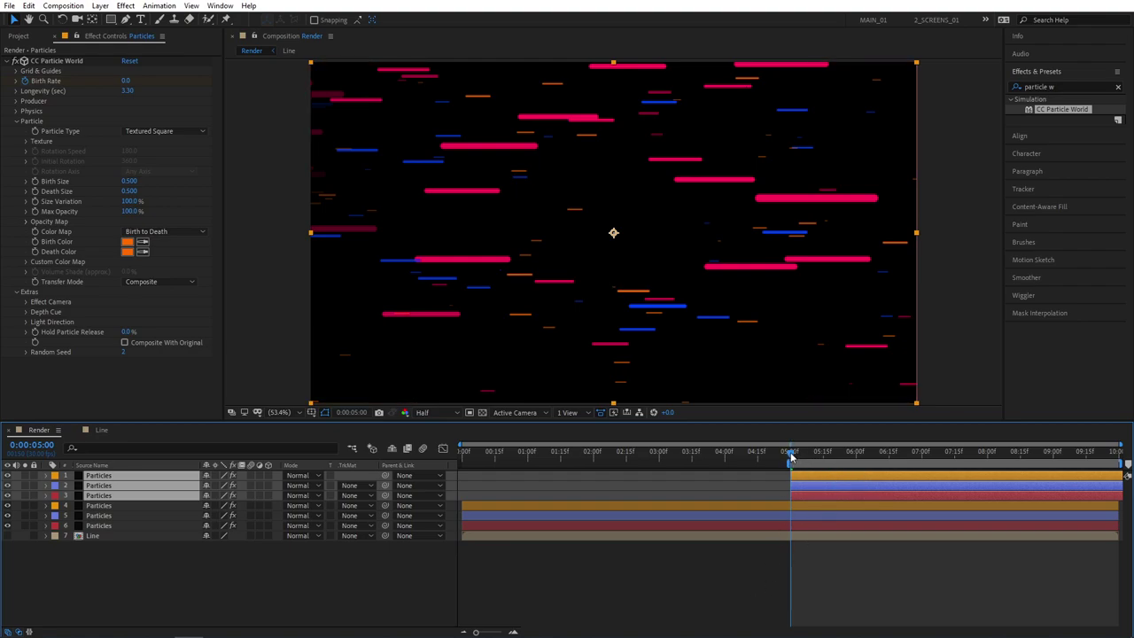
Play back the end of the work area from around 0:00:09:16 to check how the particle animation loops.
{"action": "left_click_drag", "start_coordinate": [790, 455], "coordinate": [1087, 462]}
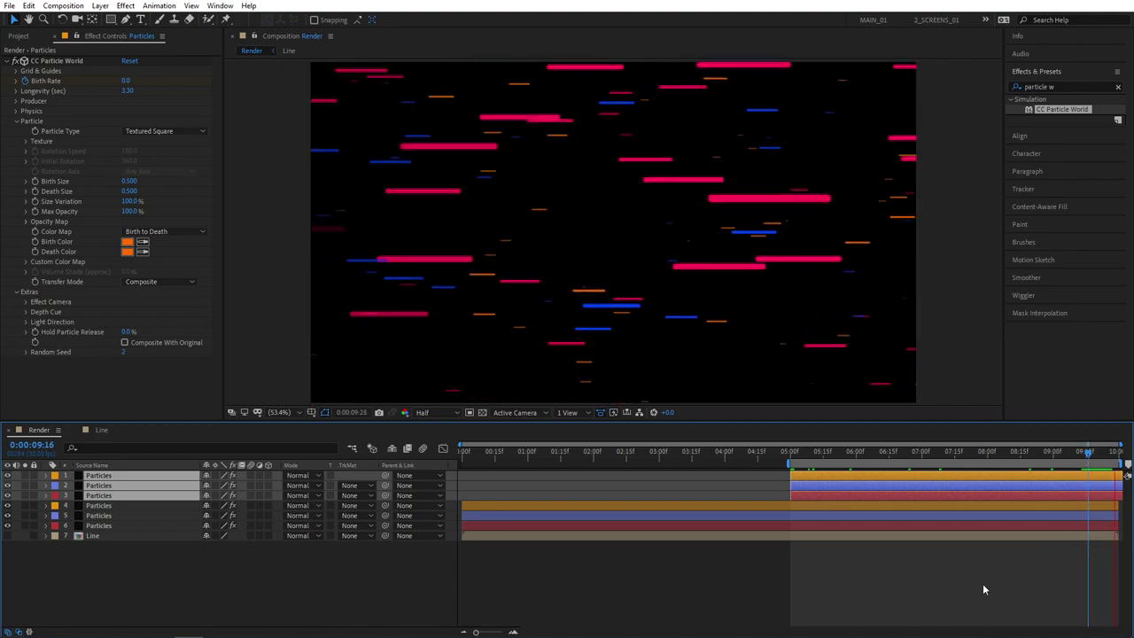
{"action": "mouse_move", "coordinate": [1088, 456]}
{"action": "left_mouse_down"}
{"action": "mouse_move", "coordinate": [1117, 456]}
{"action": "mouse_move", "coordinate": [1084, 457]}
{"action": "left_mouse_up"}
{"action": "key", "text": "space"}
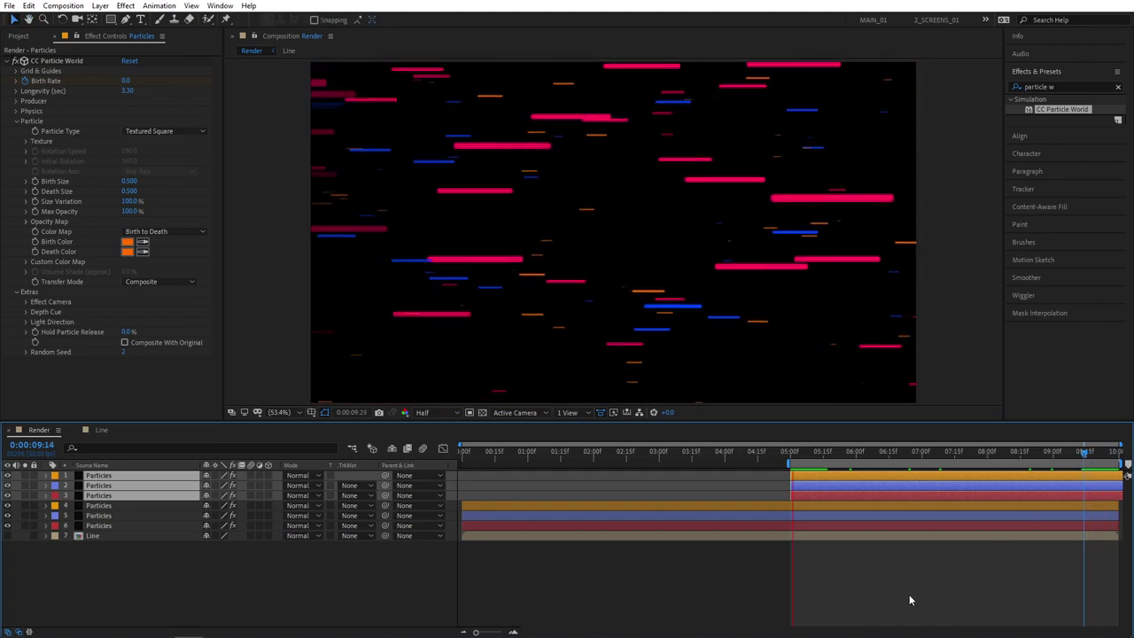
{"action": "left_click", "coordinate": [1087, 458]}
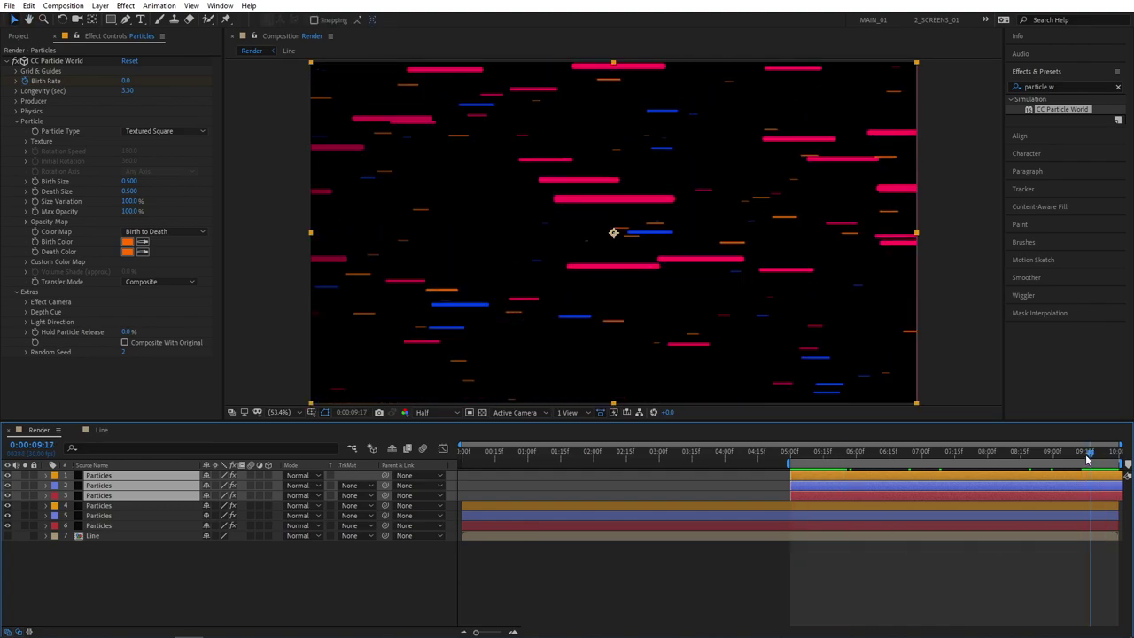
{"action": "key", "text": "space"}
{"action": "key", "text": "space"}
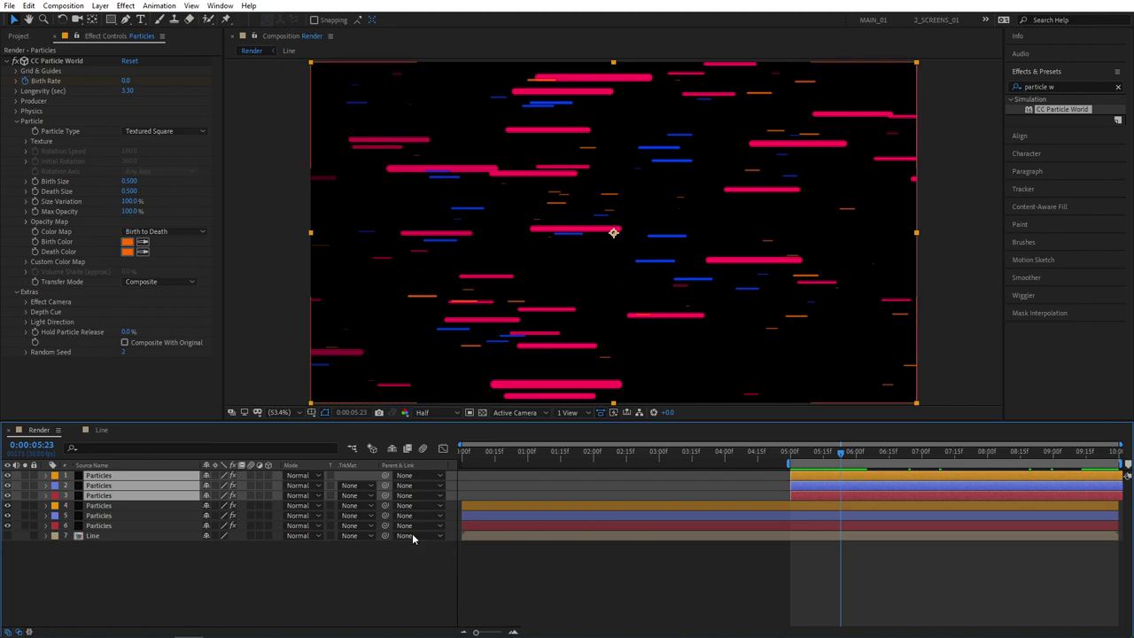
Pre-compose all the Particles layers and the Line layer into a new composition named Animation.
{"action": "left_click", "coordinate": [249, 568]}
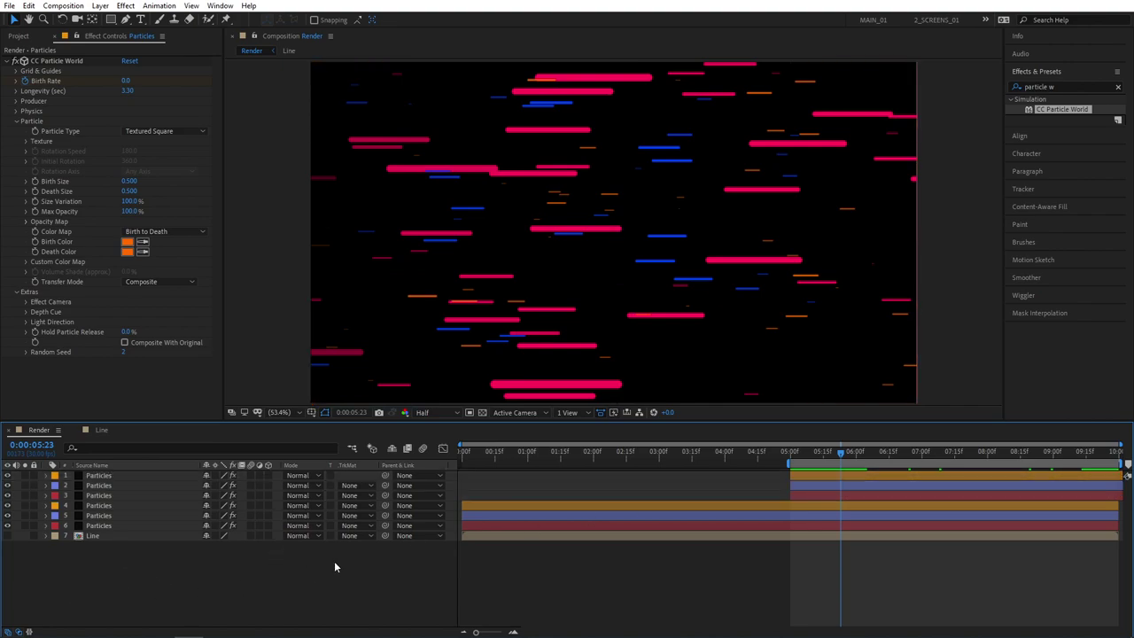
{"action": "left_click_drag", "start_coordinate": [186, 574], "coordinate": [95, 479]}
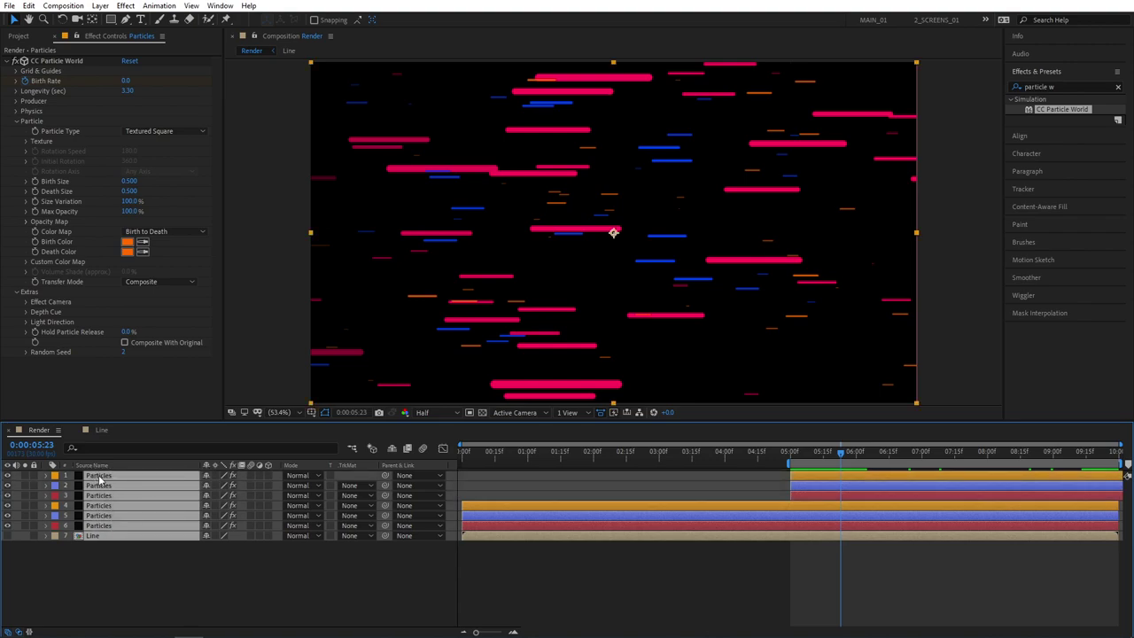
{"action": "right_click", "coordinate": [98, 479]}
{"action": "left_click", "coordinate": [132, 414]}
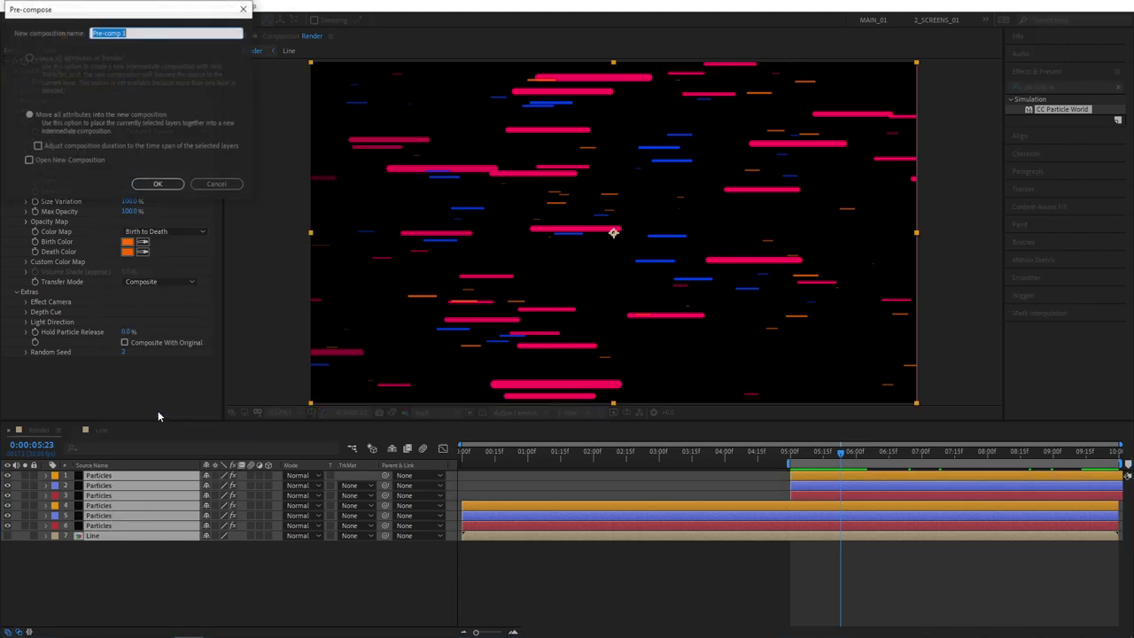
{"action": "type", "text": "Animation"}
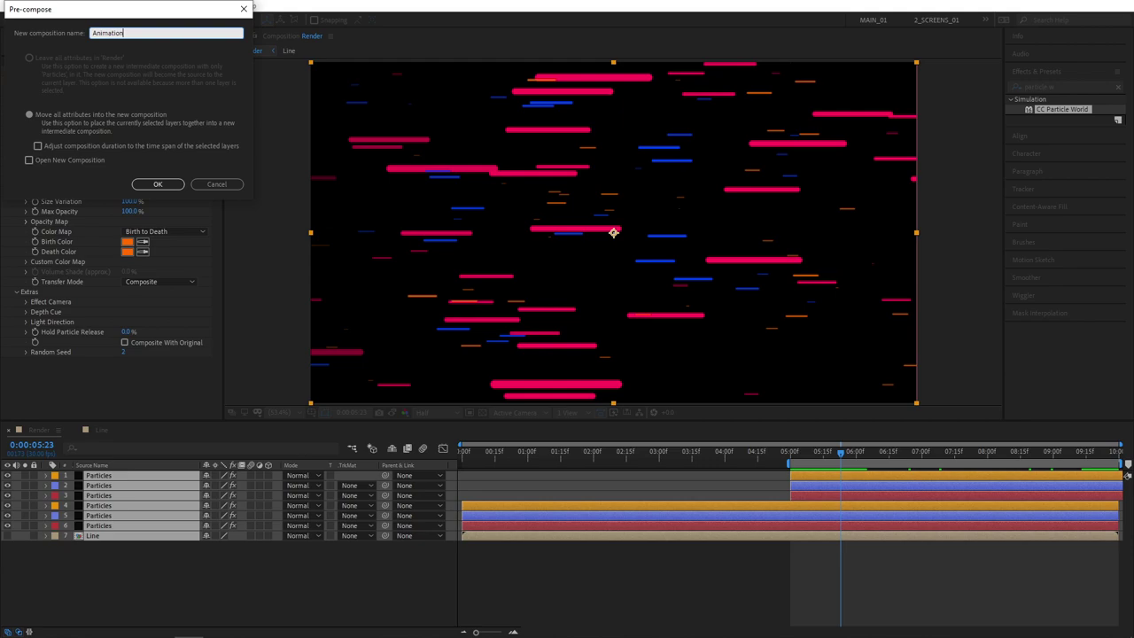
{"action": "key", "text": "Return"}
{"action": "left_click", "coordinate": [434, 496]}
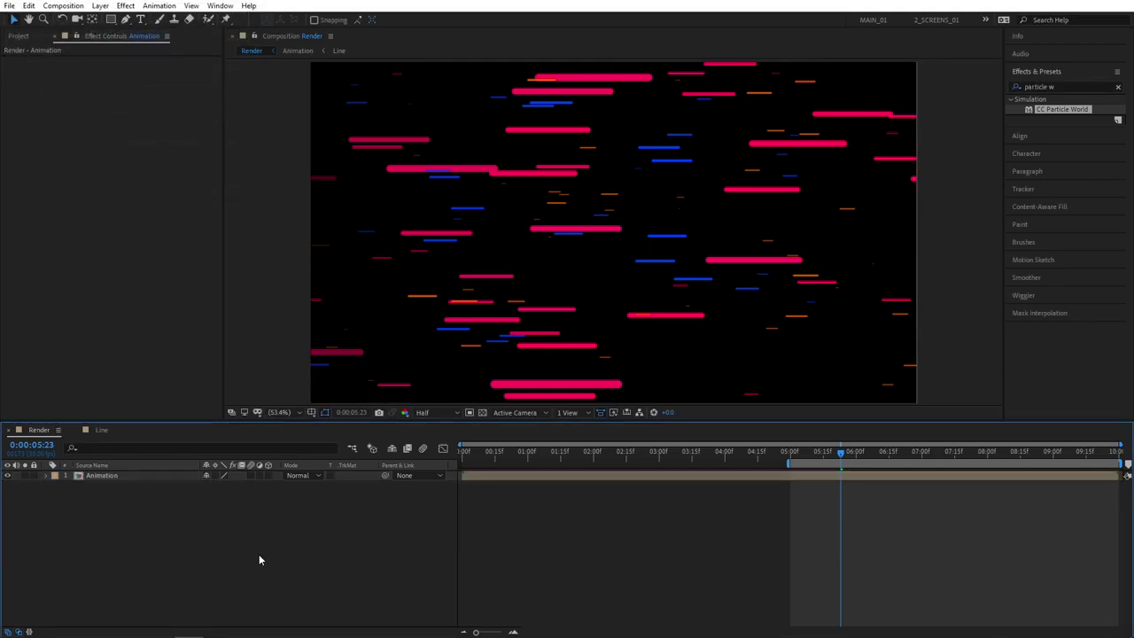
Create a new 1920 × 1080 px solid named BG and place it below the Animation layer.
{"action": "right_click", "coordinate": [94, 517]}
{"action": "mouse_move", "coordinate": [177, 387]}
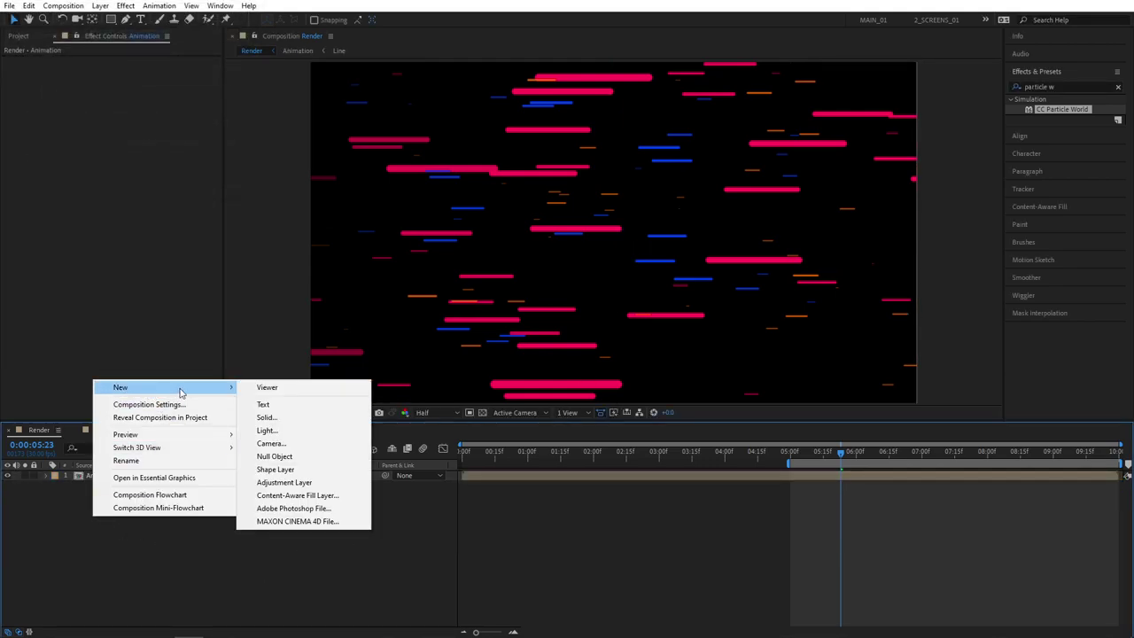
{"action": "left_click", "coordinate": [265, 417]}
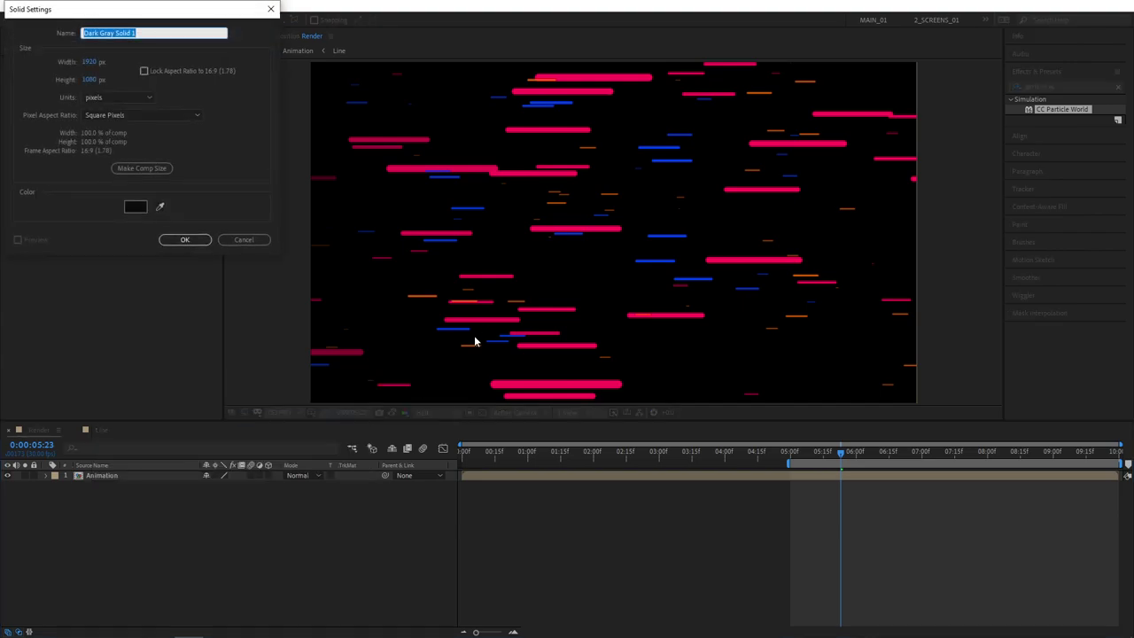
{"action": "type", "text": "BG"}
{"action": "key", "text": "Return"}
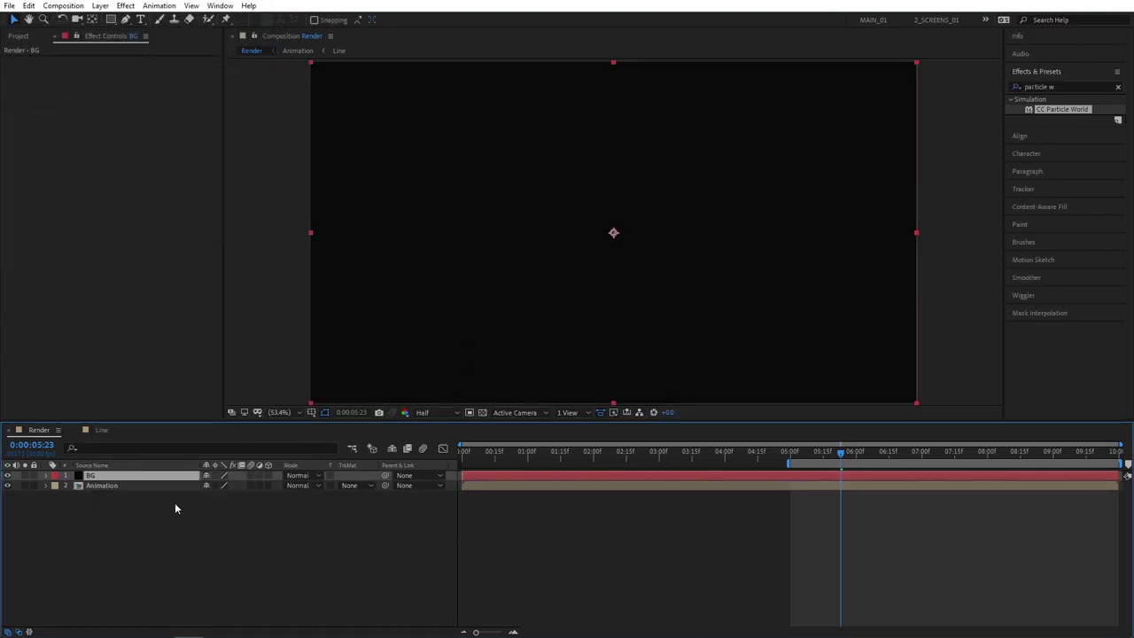
{"action": "left_click_drag", "start_coordinate": [89, 476], "coordinate": [99, 510]}
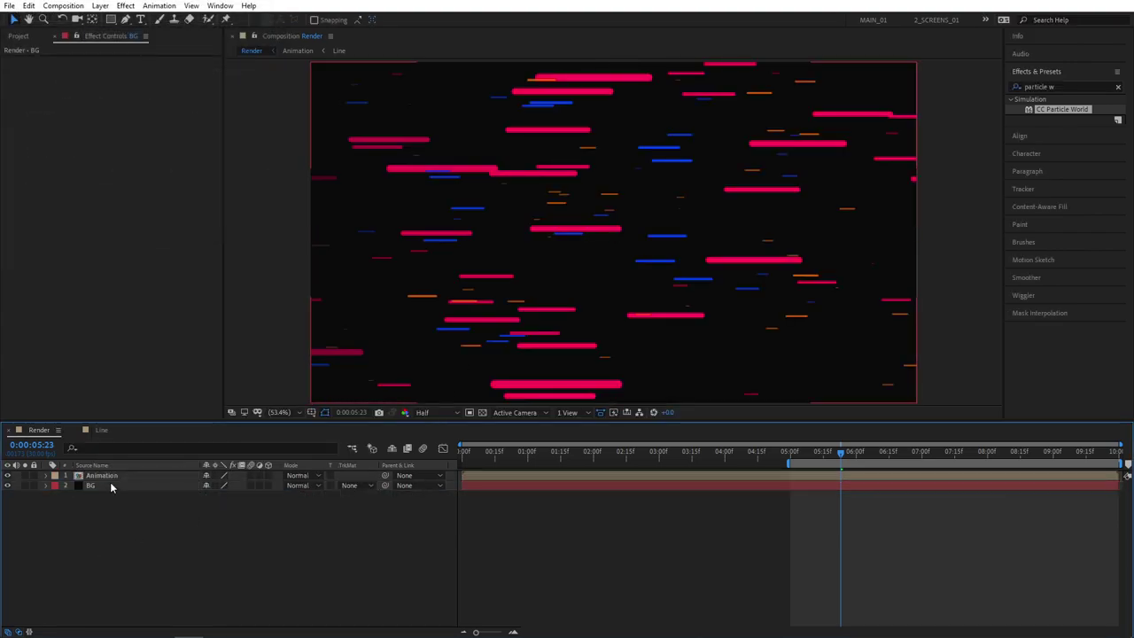
Find the Gradient Ramp effect and apply it to the BG layer.
{"action": "left_click", "coordinate": [1059, 86]}
{"action": "triple_click", "coordinate": [1071, 82]}
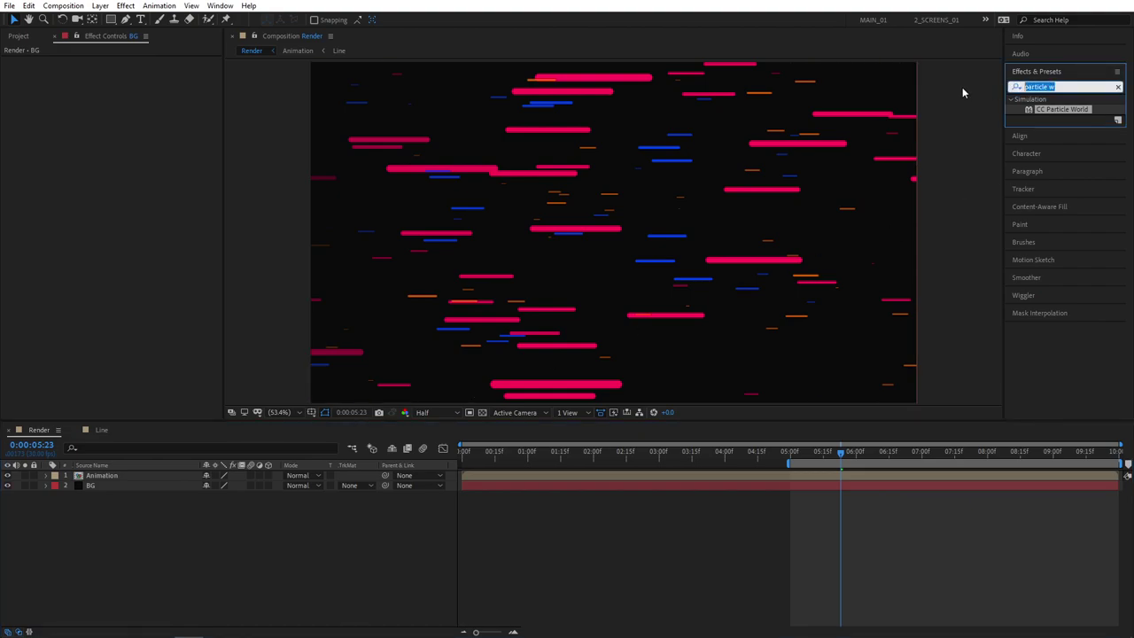
{"action": "type", "text": "gradie"}
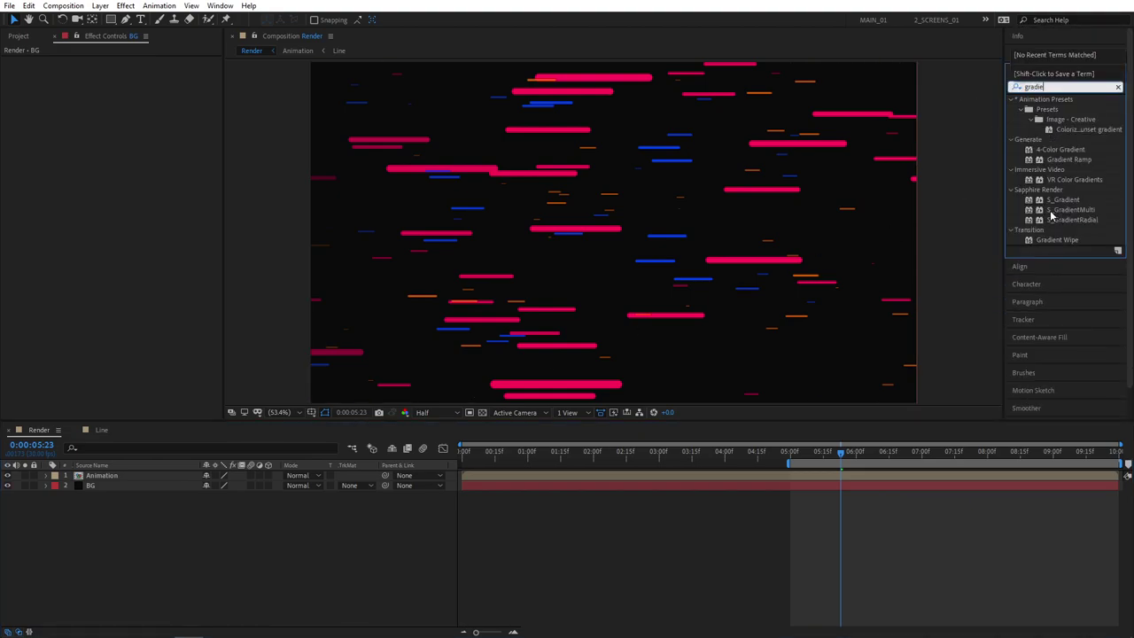
{"action": "scroll", "coordinate": [1056, 206], "scroll_direction": "down", "scroll_amount": 1}
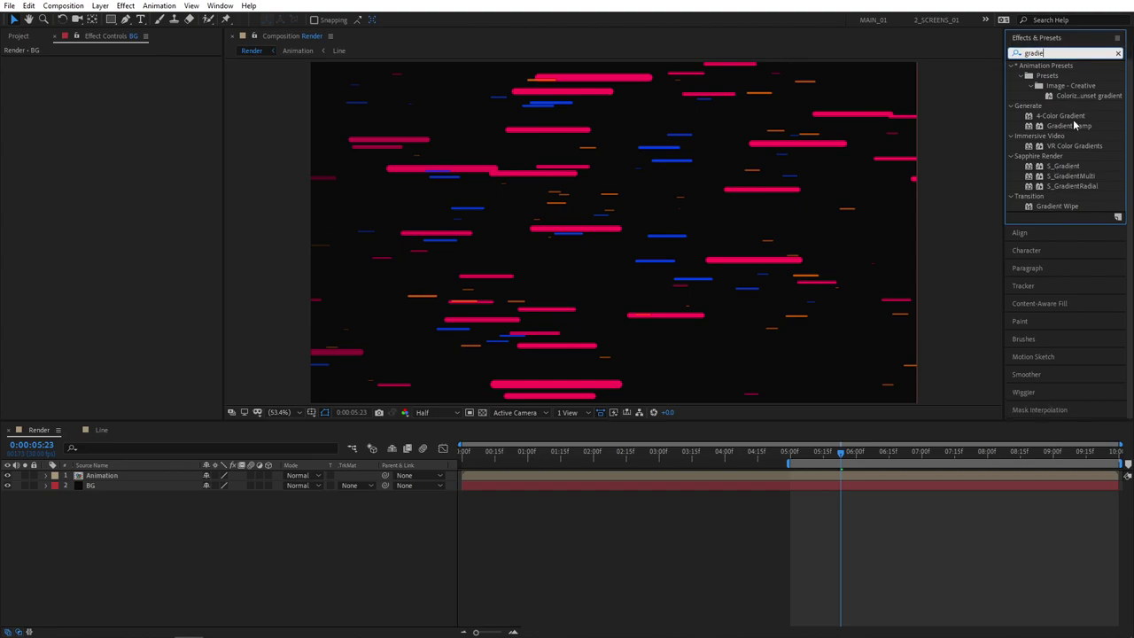
{"action": "left_click_drag", "start_coordinate": [1074, 126], "coordinate": [114, 486]}
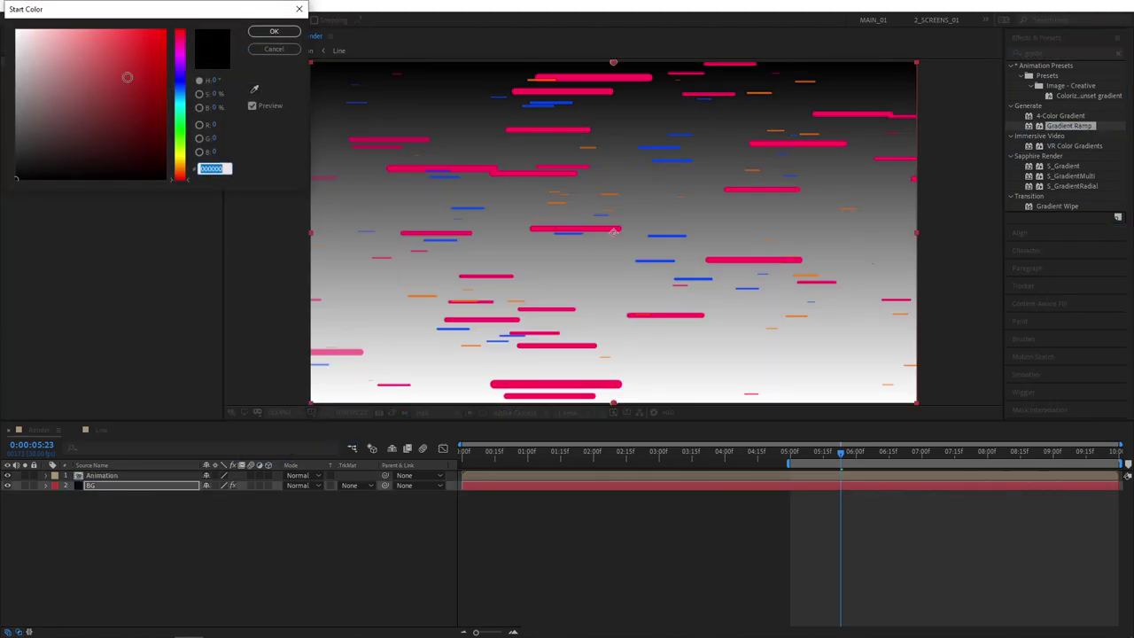
Set the Gradient Ramp's Start Color to dark crimson, hex 350011.
{"action": "left_click", "coordinate": [179, 46]}
{"action": "left_click", "coordinate": [164, 31]}
{"action": "left_click", "coordinate": [180, 37]}
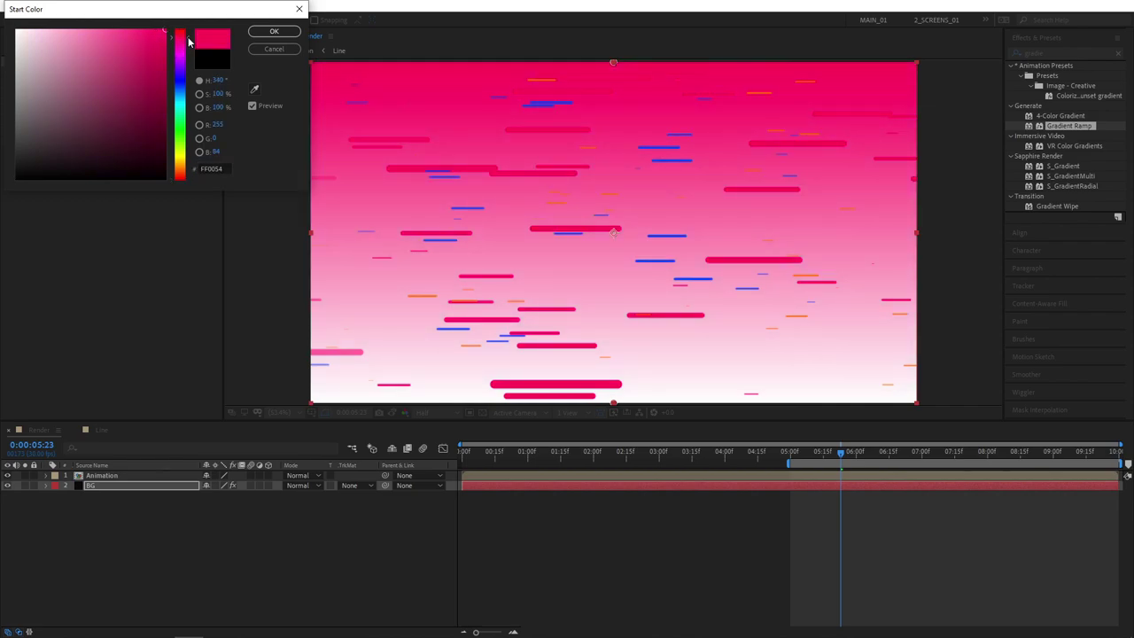
{"action": "left_click", "coordinate": [167, 36]}
{"action": "left_click_drag", "start_coordinate": [167, 36], "coordinate": [216, 146]}
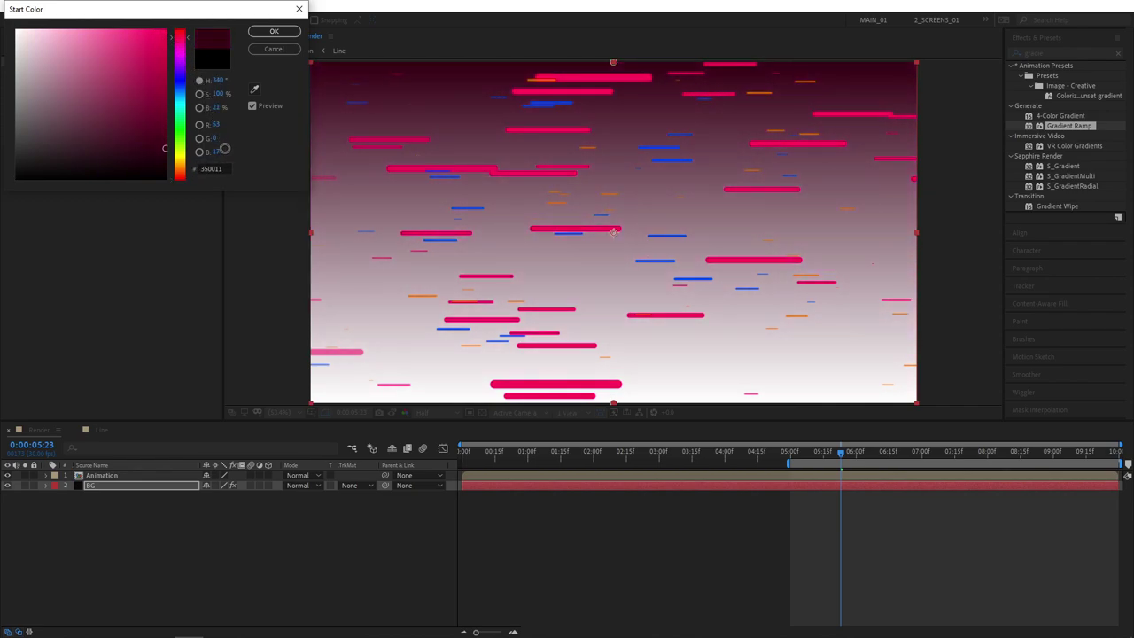
{"action": "left_click", "coordinate": [273, 32]}
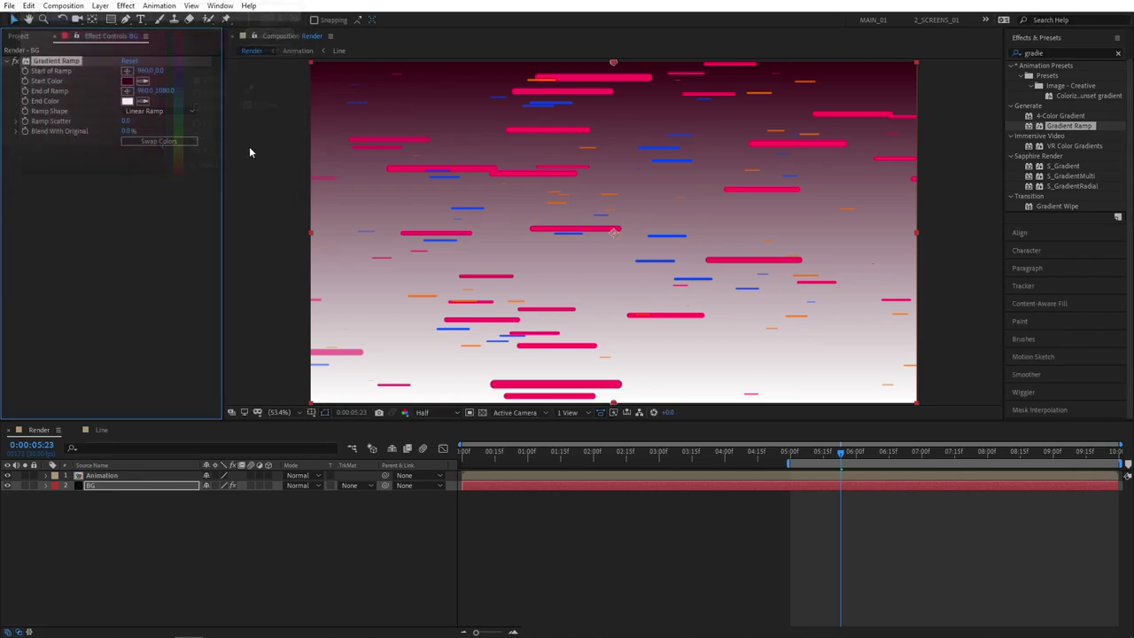
Set the Gradient Ramp's End Color to dark blue, hex 050021.
{"action": "left_click", "coordinate": [128, 102]}
{"action": "left_click_drag", "start_coordinate": [179, 35], "coordinate": [179, 75]}
{"action": "left_click", "coordinate": [164, 157]}
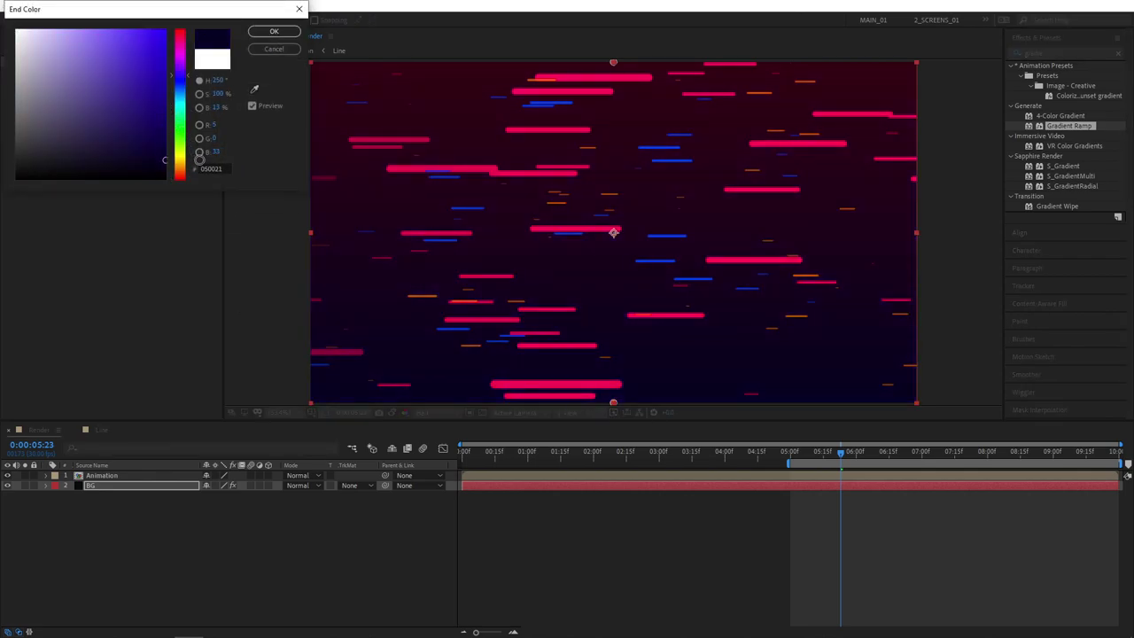
{"action": "left_click", "coordinate": [272, 33]}
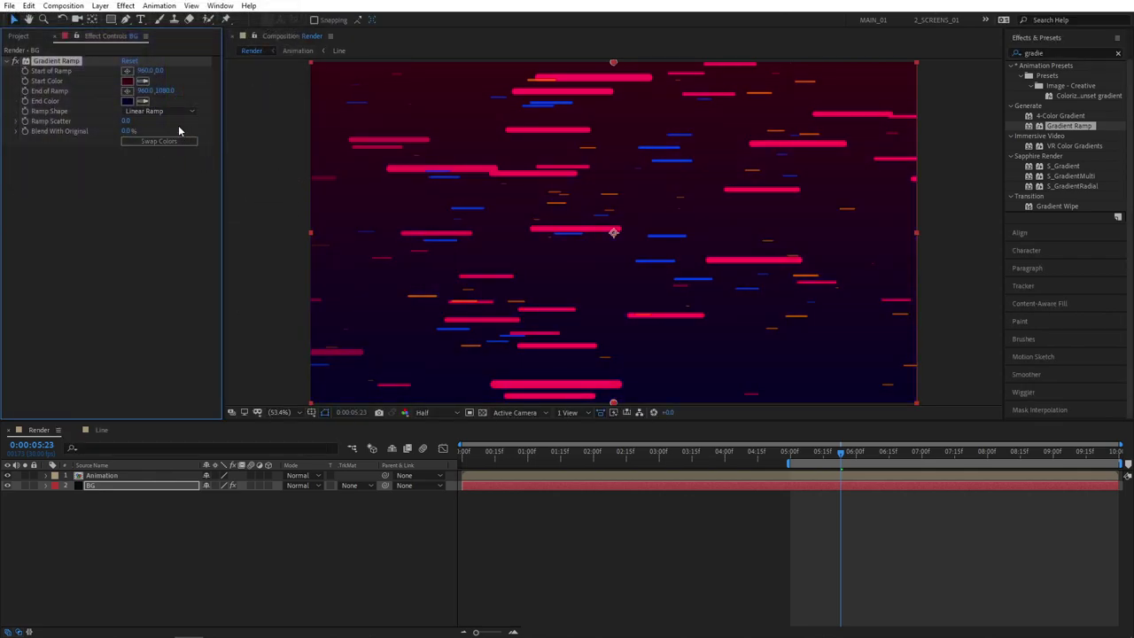
Try swapping the gradient colours, restore their order, and set Ramp Scatter to 300 before previewing the animation.
{"action": "left_click", "coordinate": [152, 142]}
{"action": "left_click", "coordinate": [152, 141]}
{"action": "left_click", "coordinate": [126, 121]}
{"action": "type", "text": "300"}
{"action": "key", "text": "Return"}
{"action": "left_click", "coordinate": [204, 562]}
{"action": "key", "text": "space"}
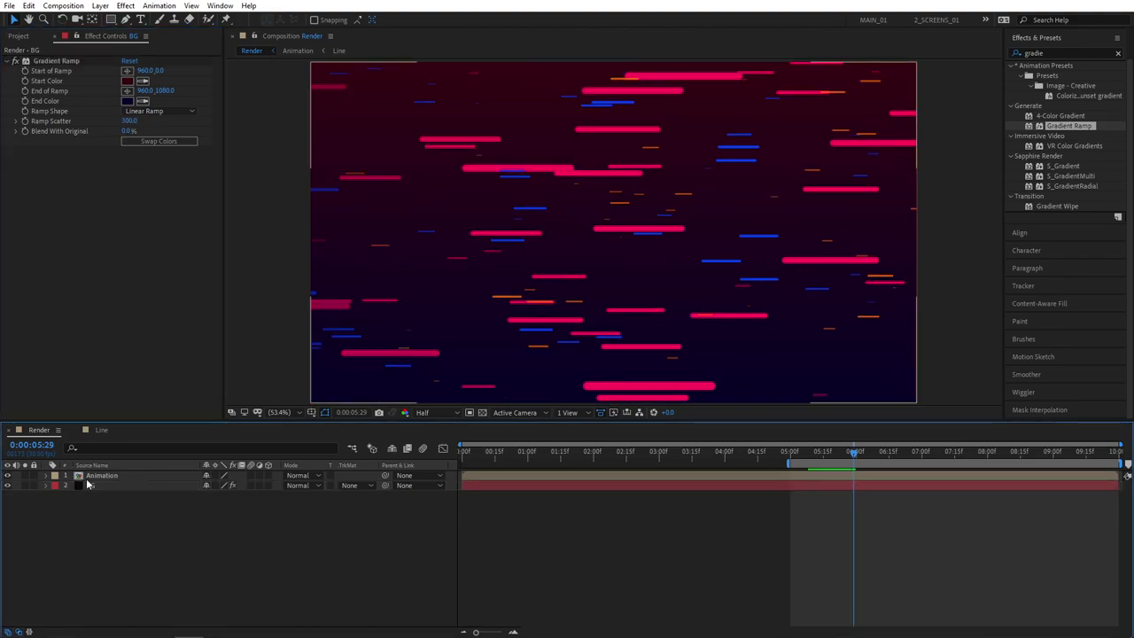
Rotate the Animation layer to -45° and preview the diagonal lines.
{"action": "left_click", "coordinate": [104, 477]}
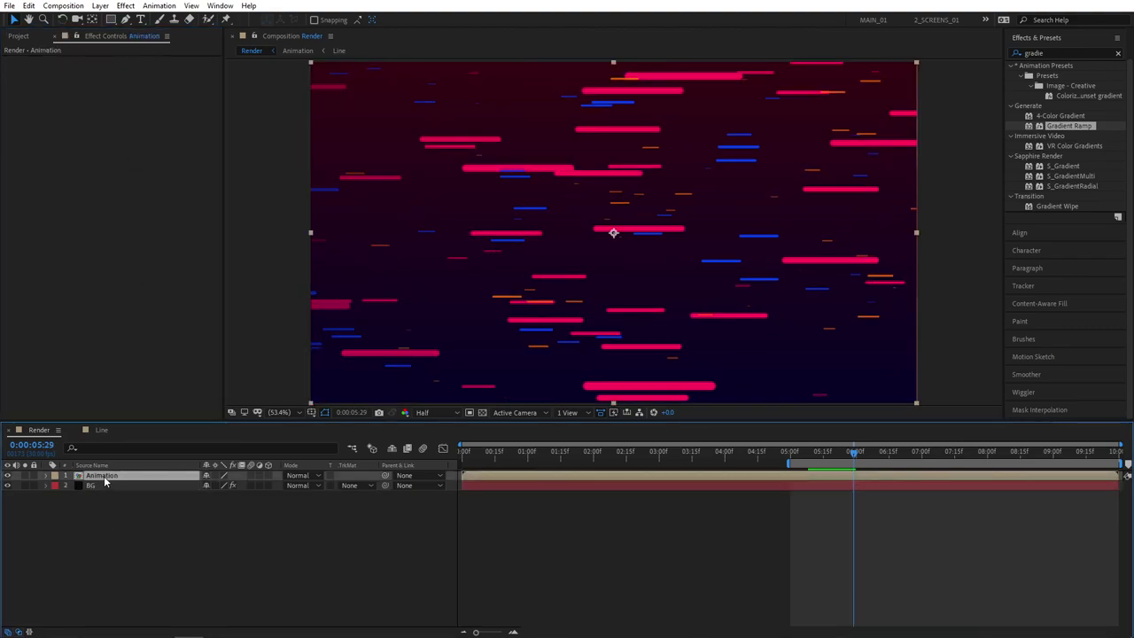
{"action": "key", "text": "r"}
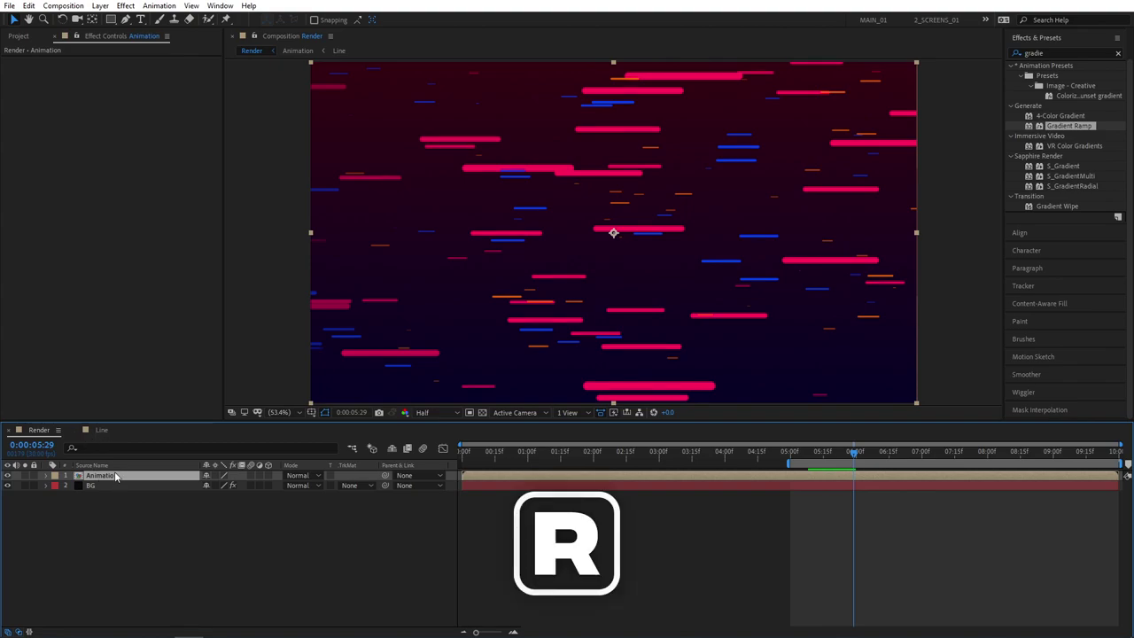
{"action": "left_click", "coordinate": [218, 485]}
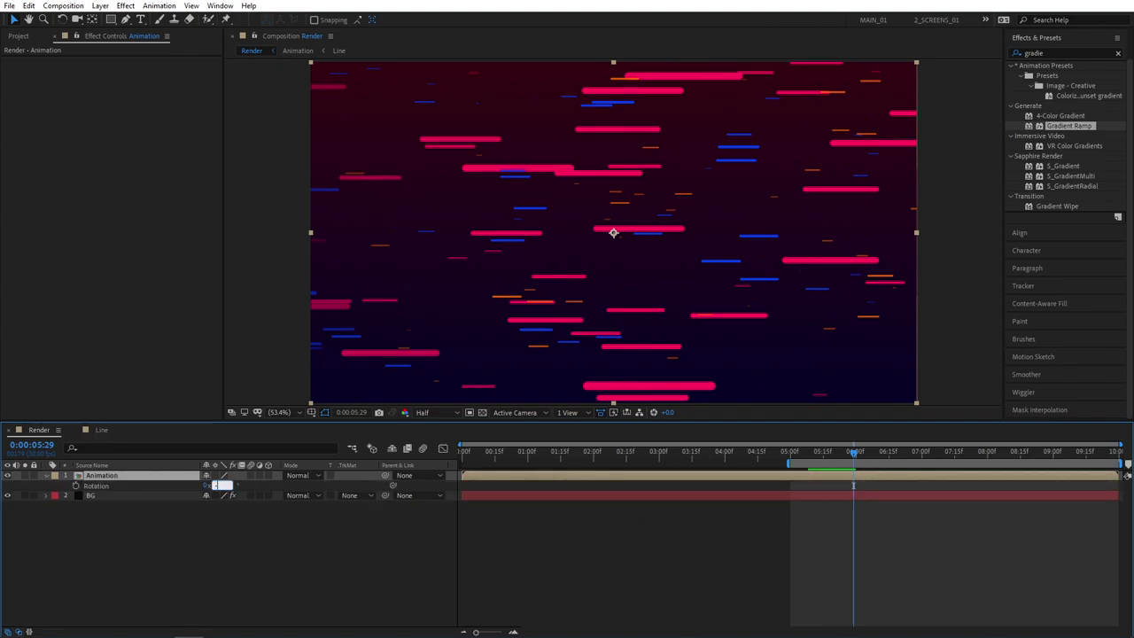
{"action": "key", "text": "Return"}
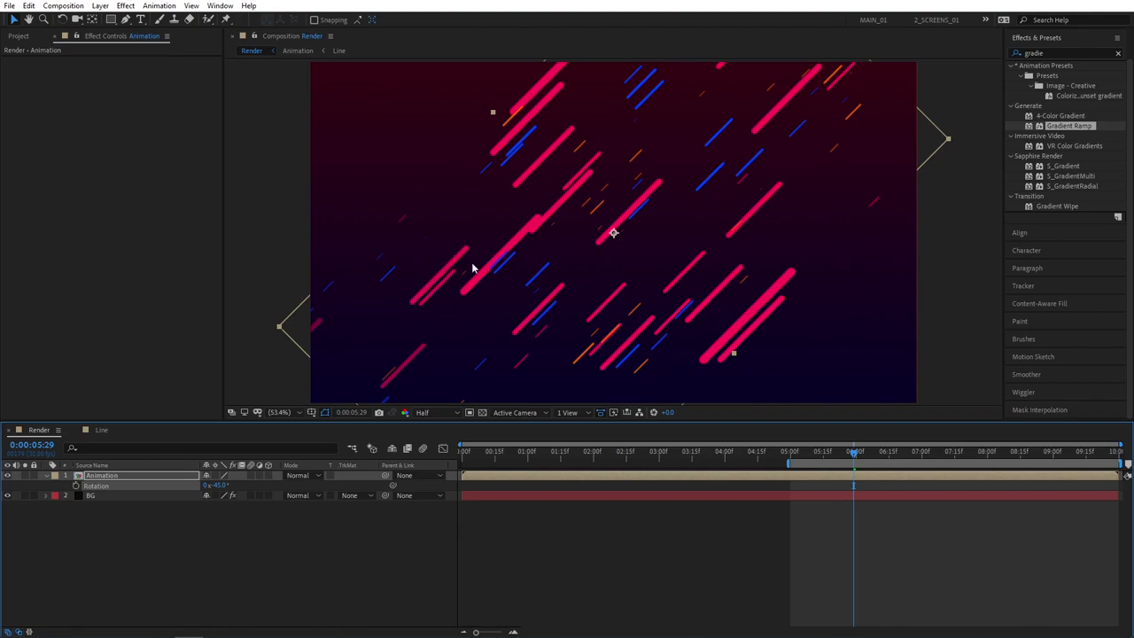
{"action": "key", "text": "space"}
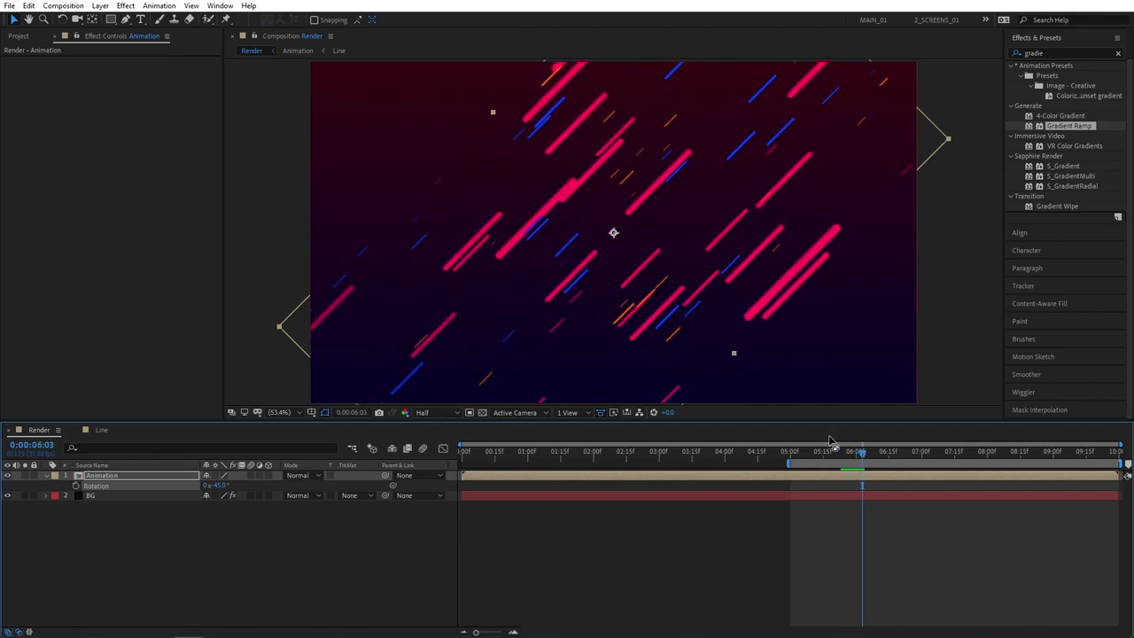
{"action": "key", "text": "space"}
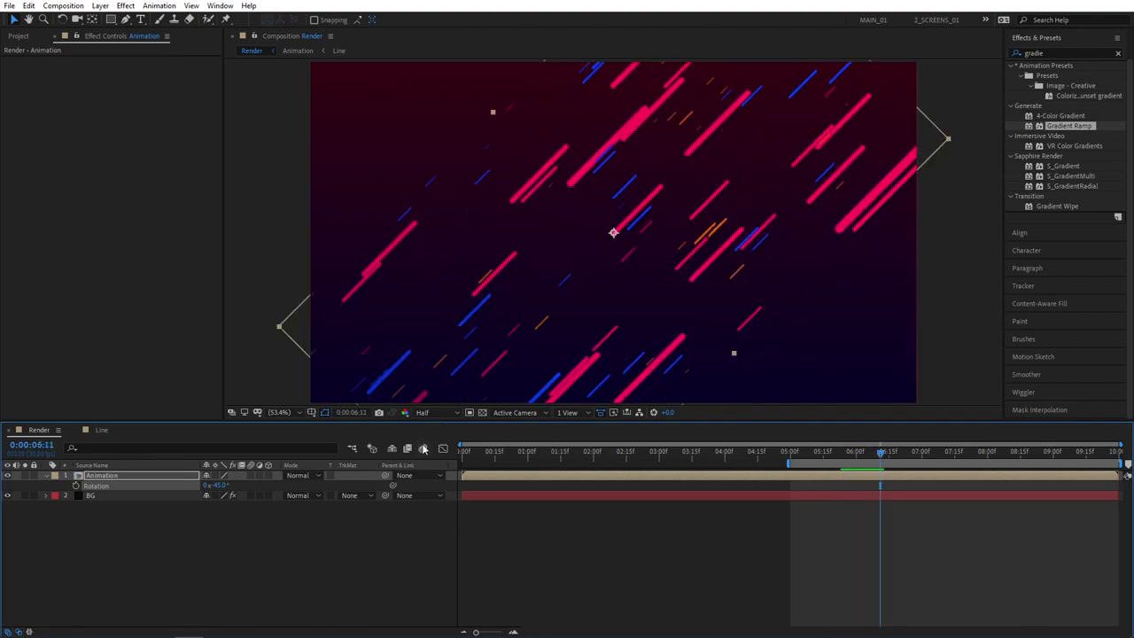
Scale the Animation layer to 198% so it fills the frame, and preview it.
{"action": "key", "text": "s"}
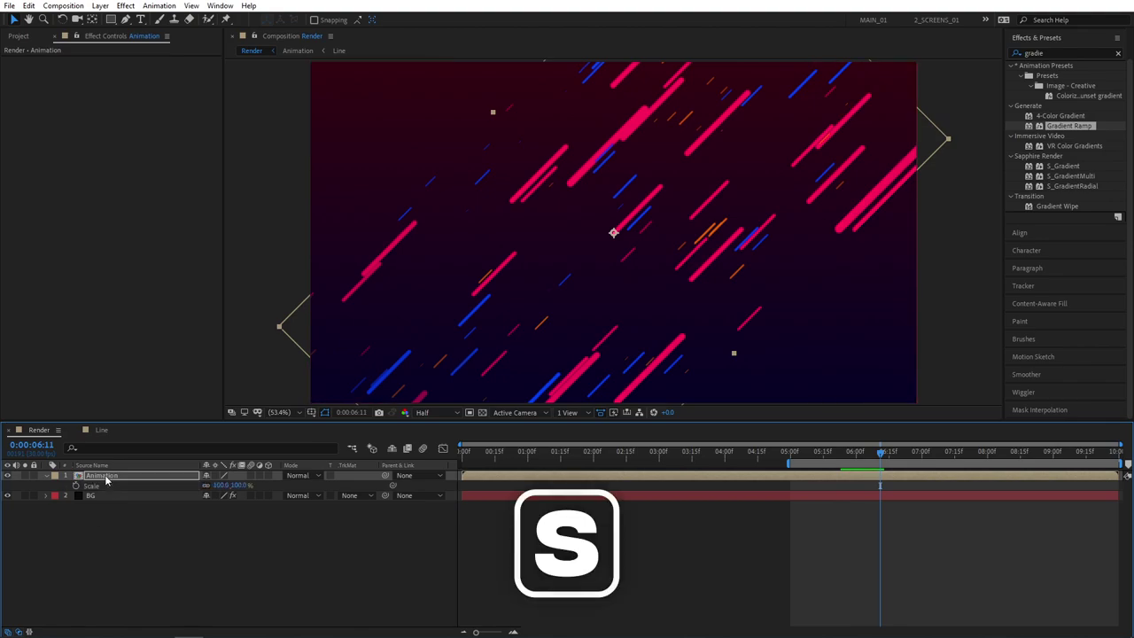
{"action": "left_click_drag", "start_coordinate": [219, 488], "coordinate": [277, 485]}
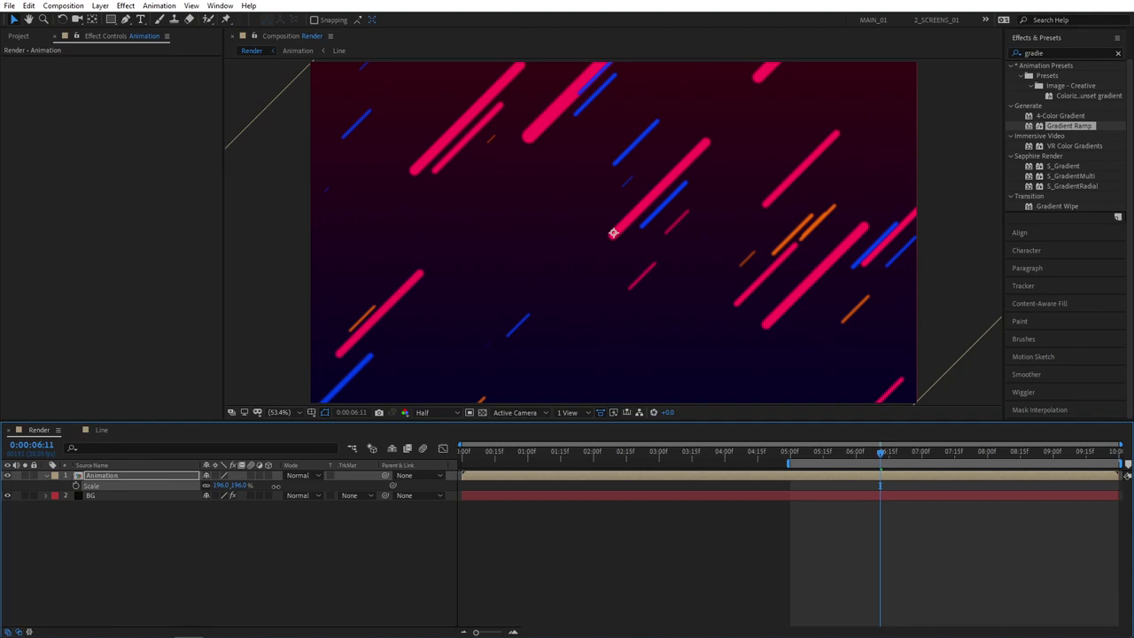
{"action": "left_click", "coordinate": [223, 486]}
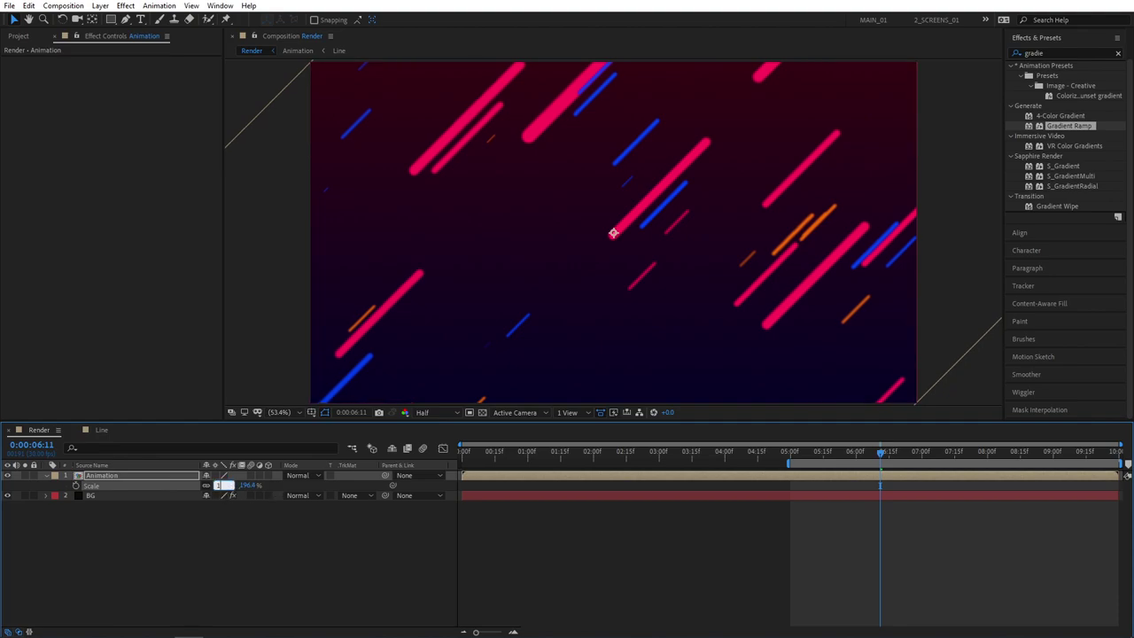
{"action": "type", "text": "198"}
{"action": "key", "text": "Return"}
{"action": "left_click", "coordinate": [291, 583]}
{"action": "key", "text": "space"}
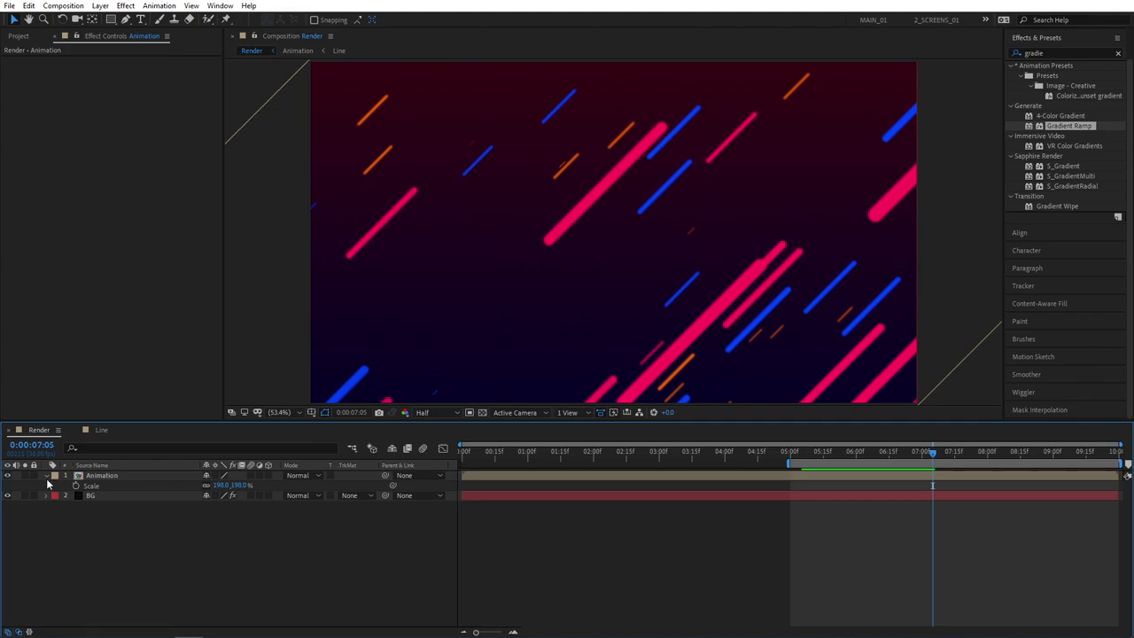
Find the Stylize Glow effect and apply it to the Animation layer.
{"action": "left_click", "coordinate": [111, 479]}
{"action": "left_click", "coordinate": [1051, 52]}
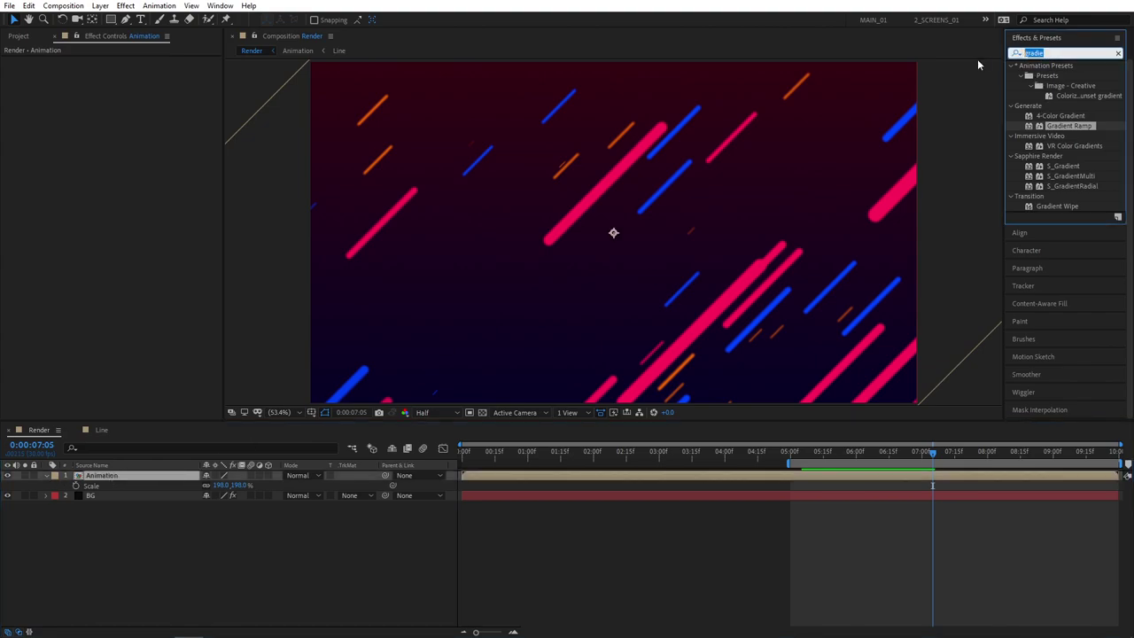
{"action": "type", "text": "glow"}
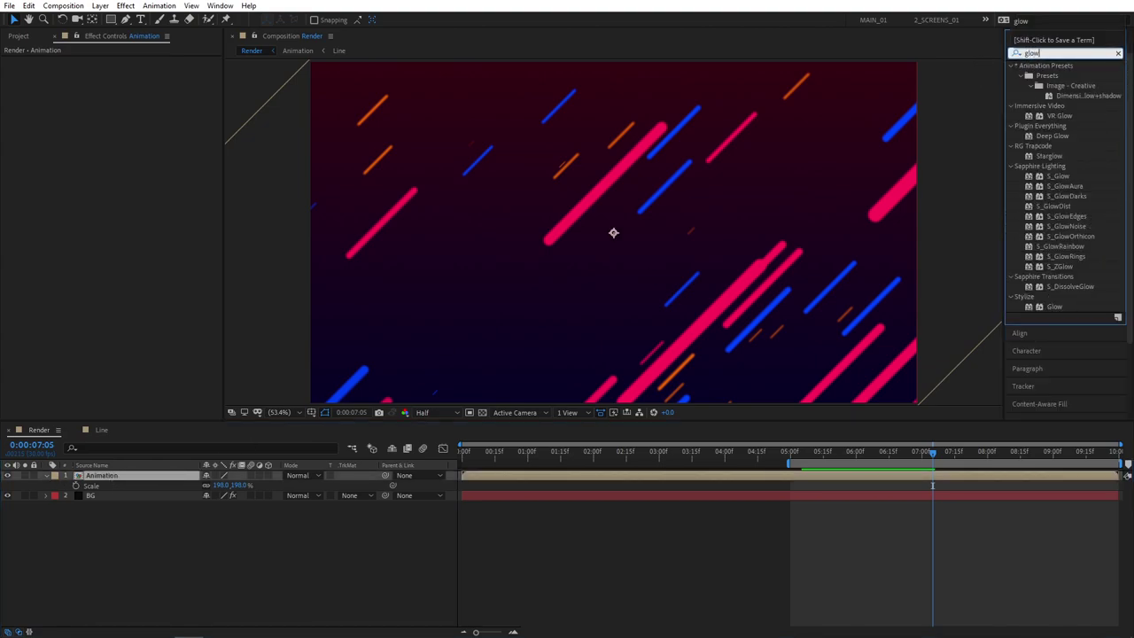
{"action": "left_click_drag", "start_coordinate": [1054, 306], "coordinate": [106, 478]}
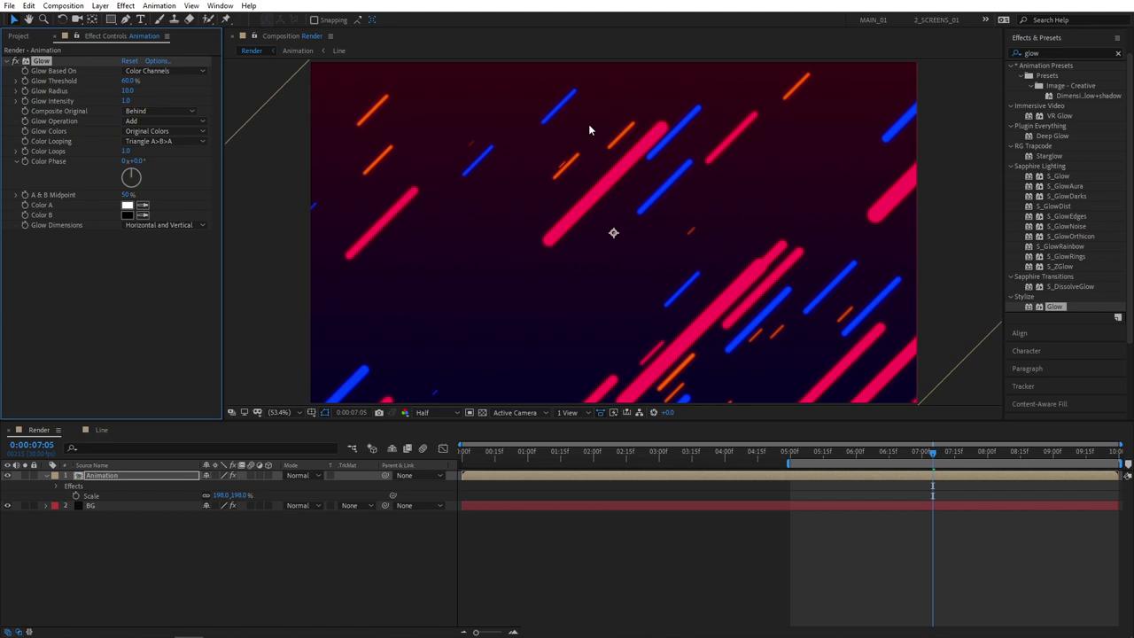
Set the Glow Radius to 20 and the Glow Intensity to 0.6.
{"action": "left_click", "coordinate": [128, 91]}
{"action": "type", "text": "100"}
{"action": "key", "text": "Return"}
{"action": "left_click", "coordinate": [128, 91]}
{"action": "key", "text": "Return"}
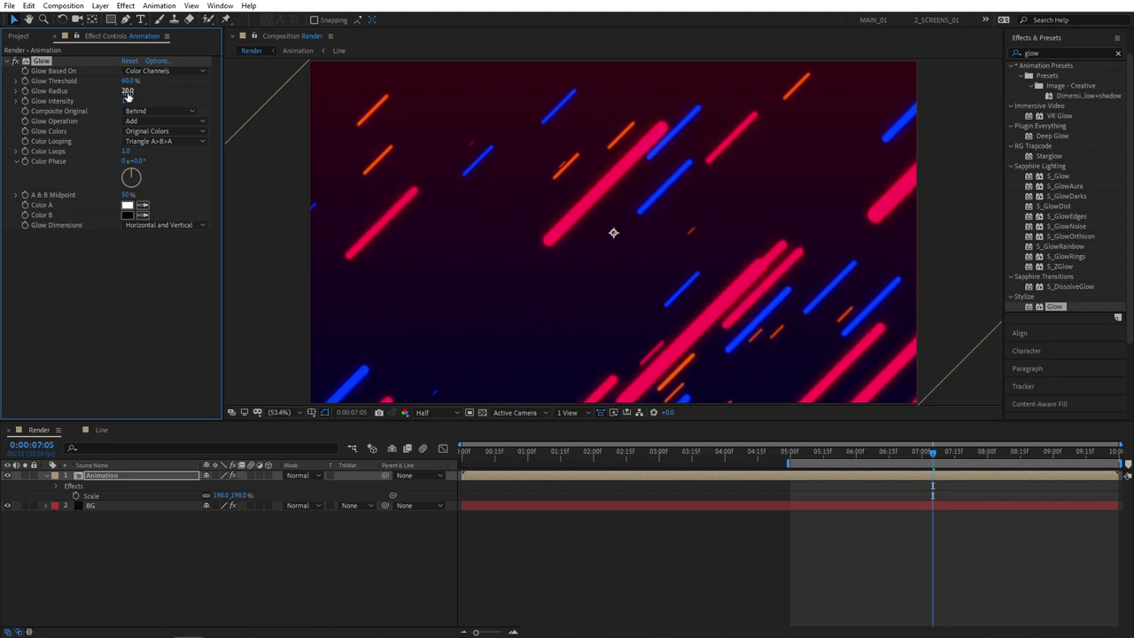
{"action": "left_click", "coordinate": [127, 101]}
{"action": "key", "text": "Return"}
{"action": "left_click", "coordinate": [124, 309]}
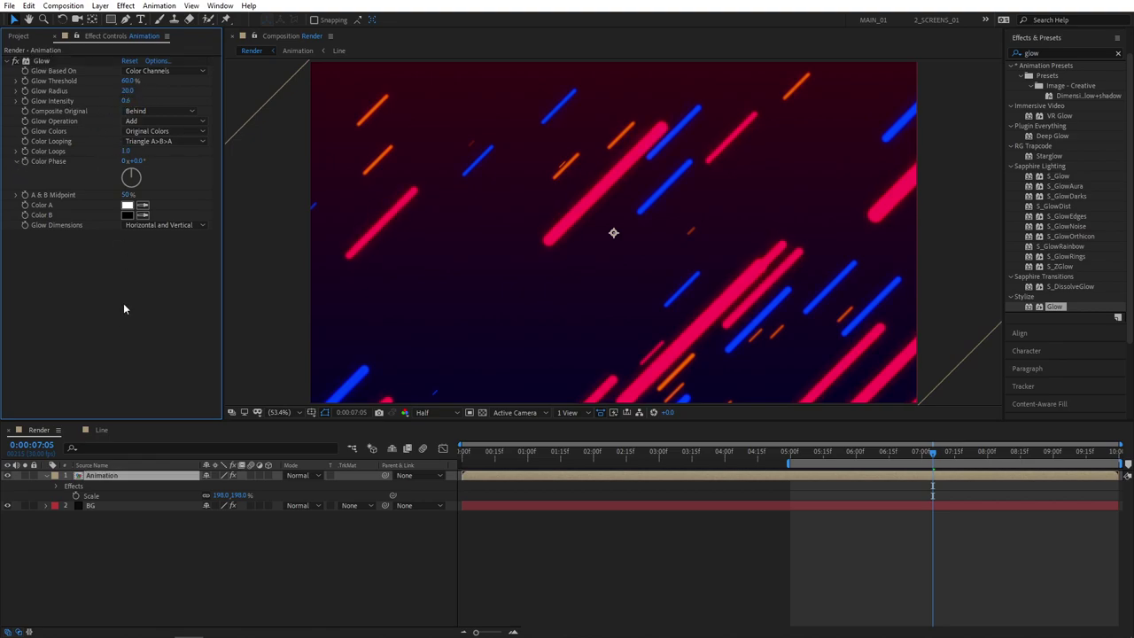
Duplicate the Glow effect and set the copy's Glow Radius to 300.
{"action": "left_click", "coordinate": [42, 62]}
{"action": "key", "text": "ctrl+d"}
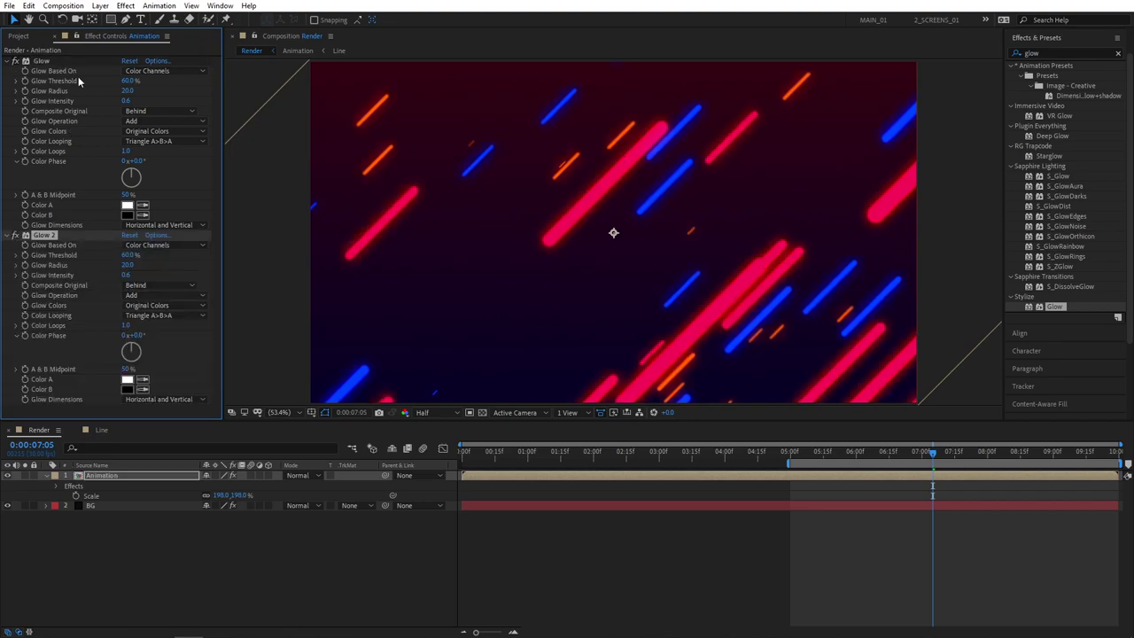
{"action": "left_click", "coordinate": [128, 266]}
{"action": "key", "text": "Return"}
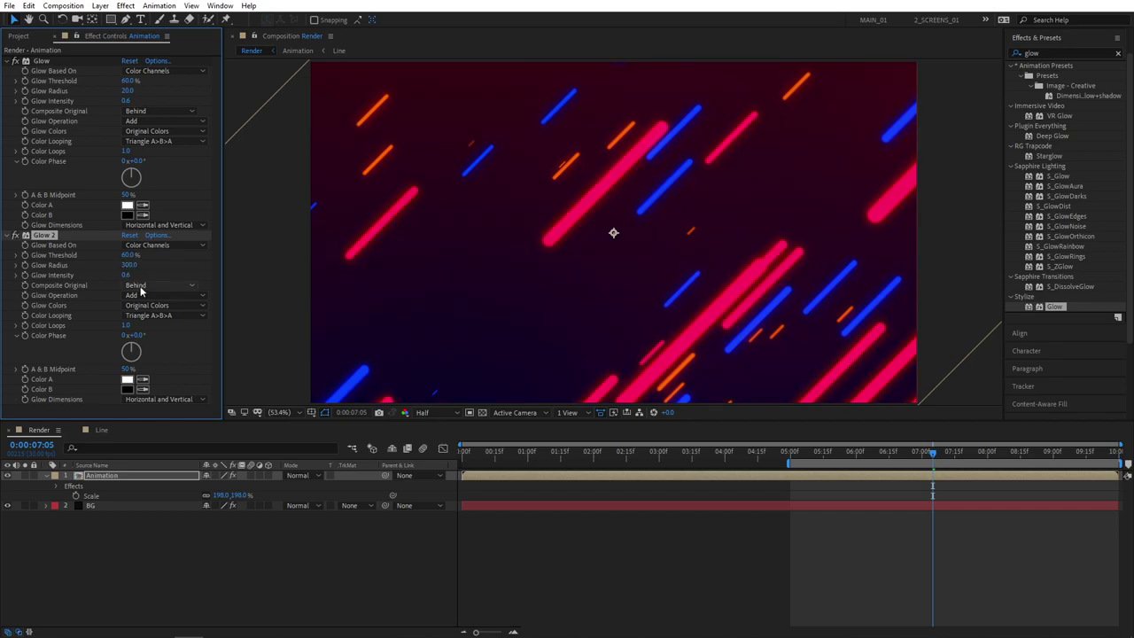
Set the second Glow's intensity to 0.5 and preview the animation from just after 5 seconds.
{"action": "left_click", "coordinate": [126, 274]}
{"action": "type", "text": "0.5"}
{"action": "key", "text": "Return"}
{"action": "left_click", "coordinate": [214, 579]}
{"action": "left_click", "coordinate": [802, 451]}
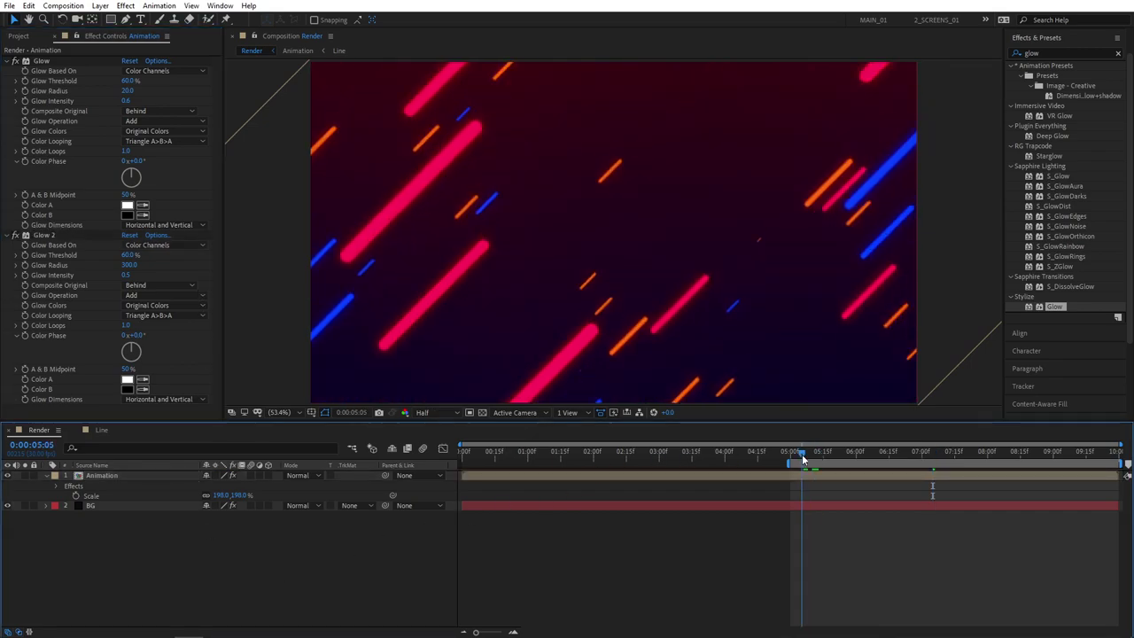
{"action": "key", "text": "space"}
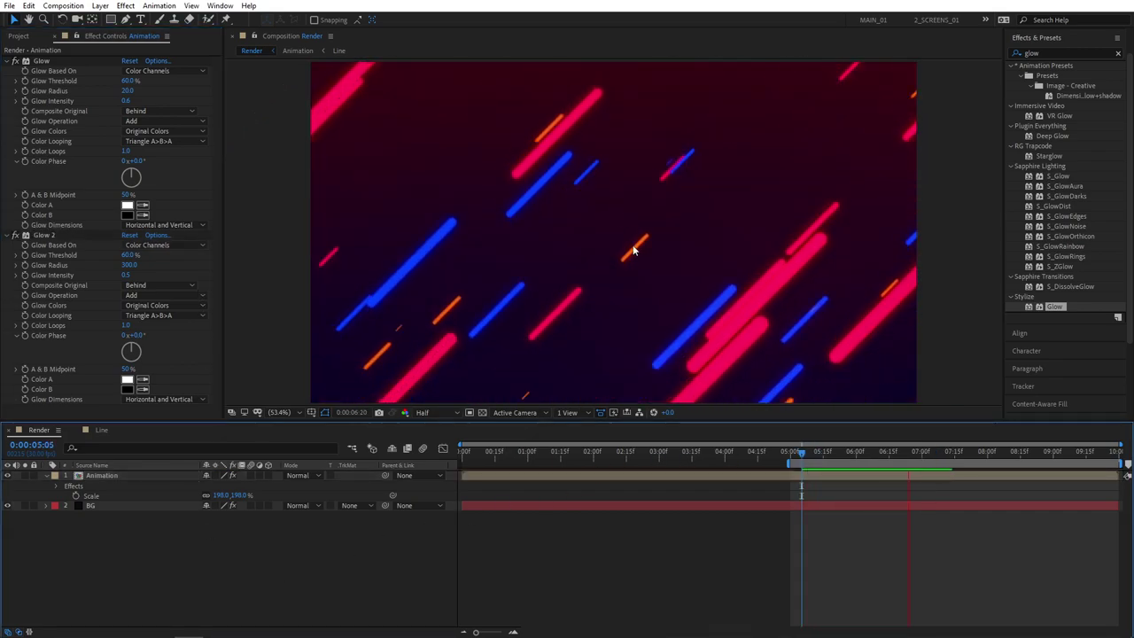
{"action": "key", "text": "space"}
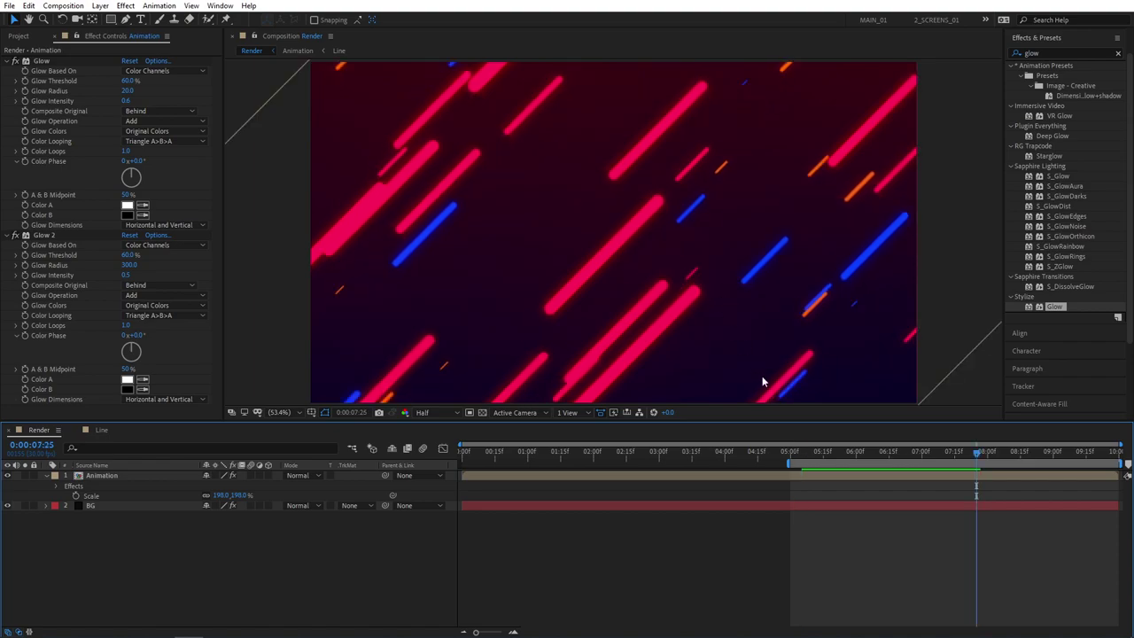
{"action": "left_click", "coordinate": [866, 452]}
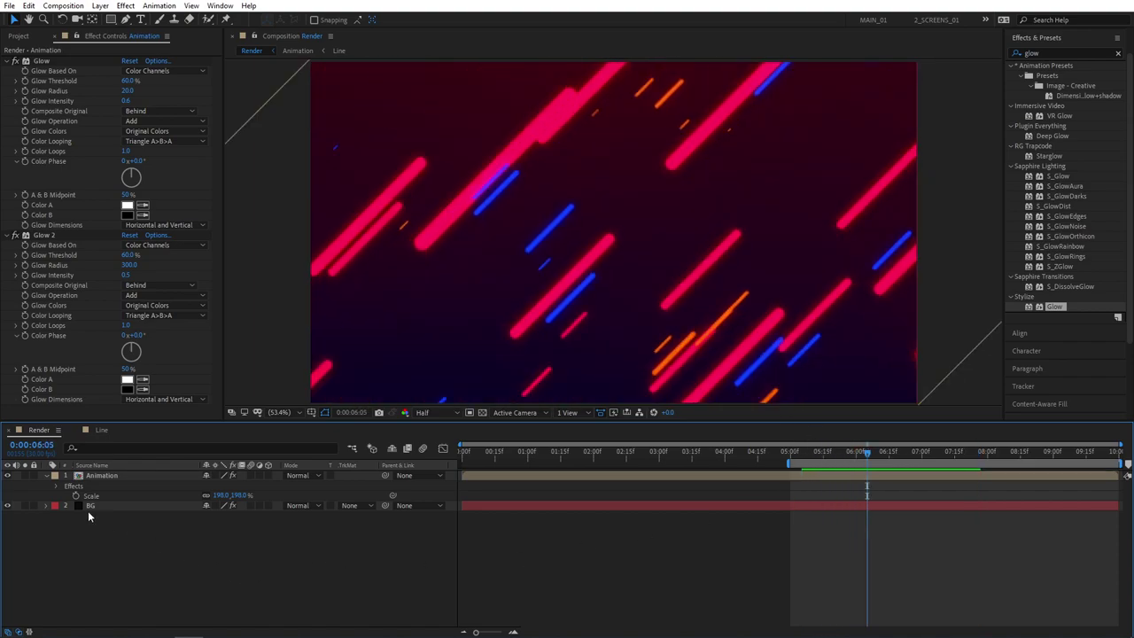
{"action": "left_click", "coordinate": [818, 461]}
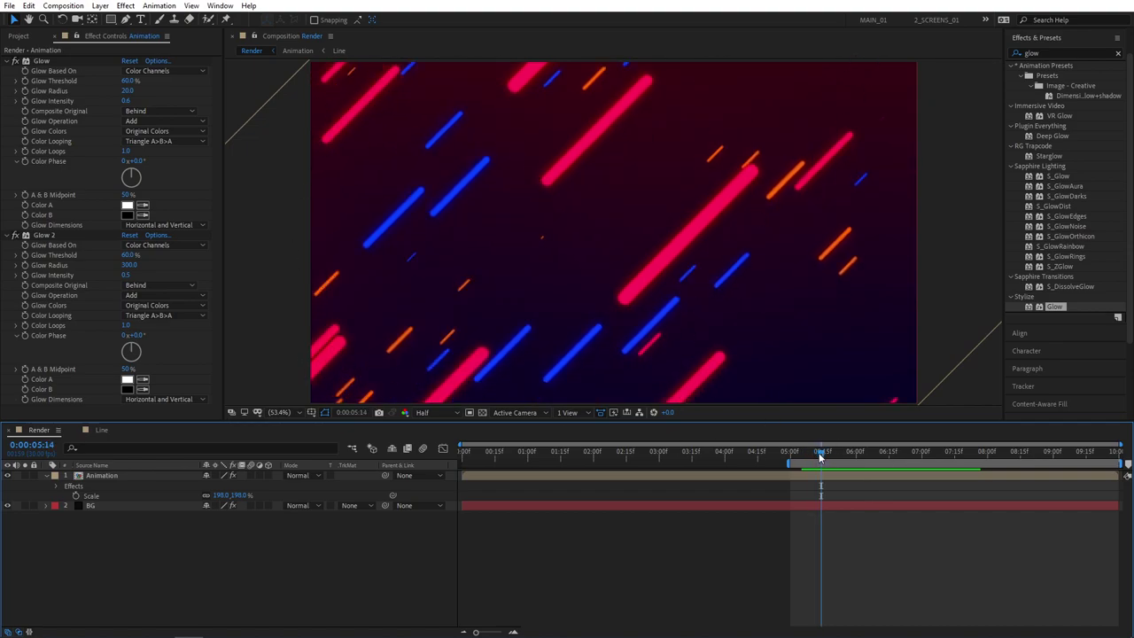
{"action": "left_click_drag", "start_coordinate": [820, 457], "coordinate": [846, 462]}
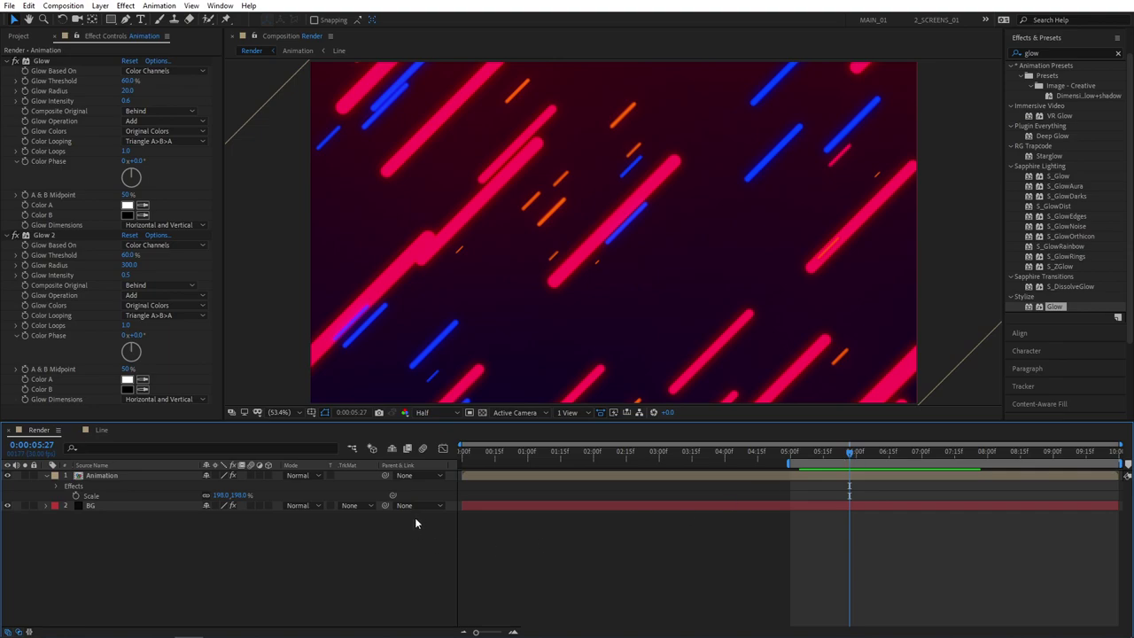
Draw a closed six-point Pen mask on the Animation layer around the frame, cutting across its lower-left and upper-right corners.
{"action": "key", "text": "comma"}
{"action": "left_click", "coordinate": [94, 476]}
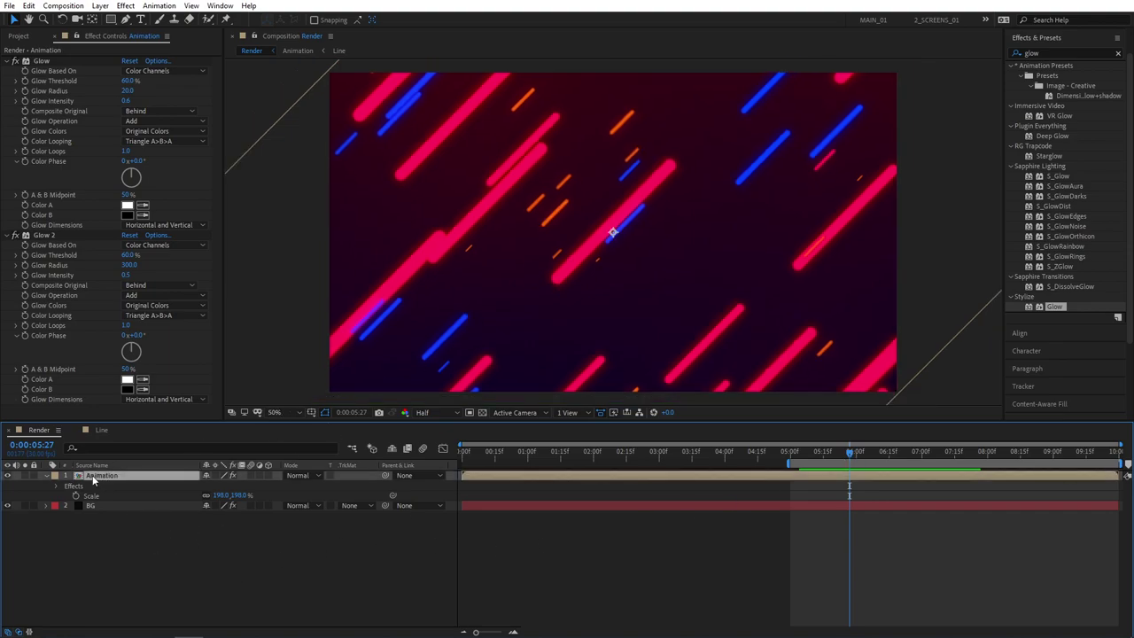
{"action": "key", "text": "comma"}
{"action": "key", "text": "comma"}
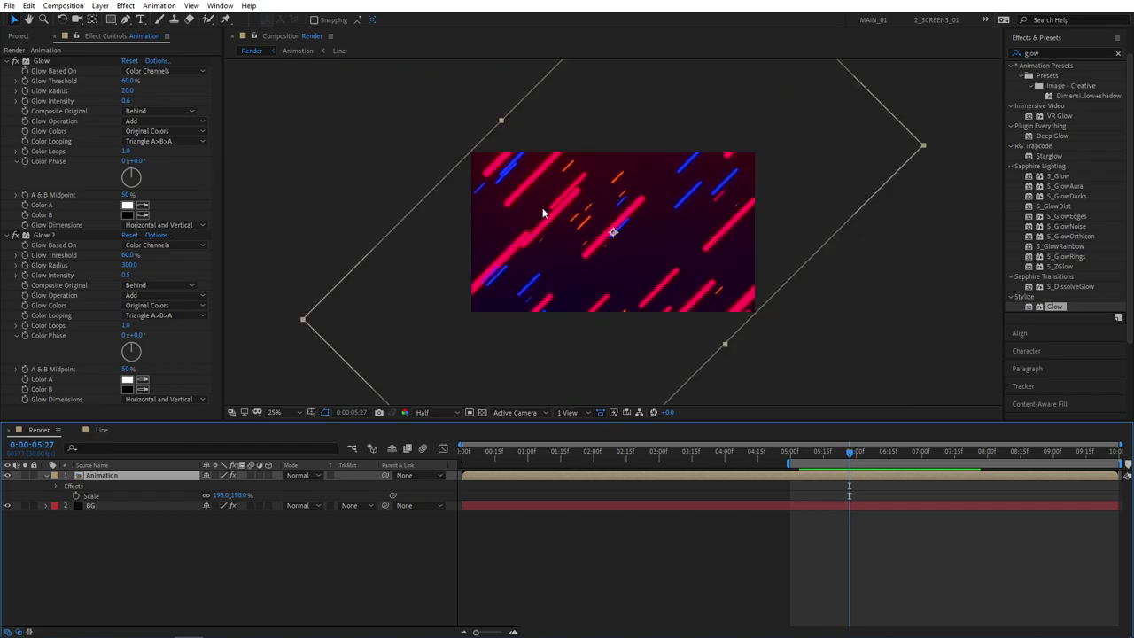
{"action": "left_click", "coordinate": [125, 19]}
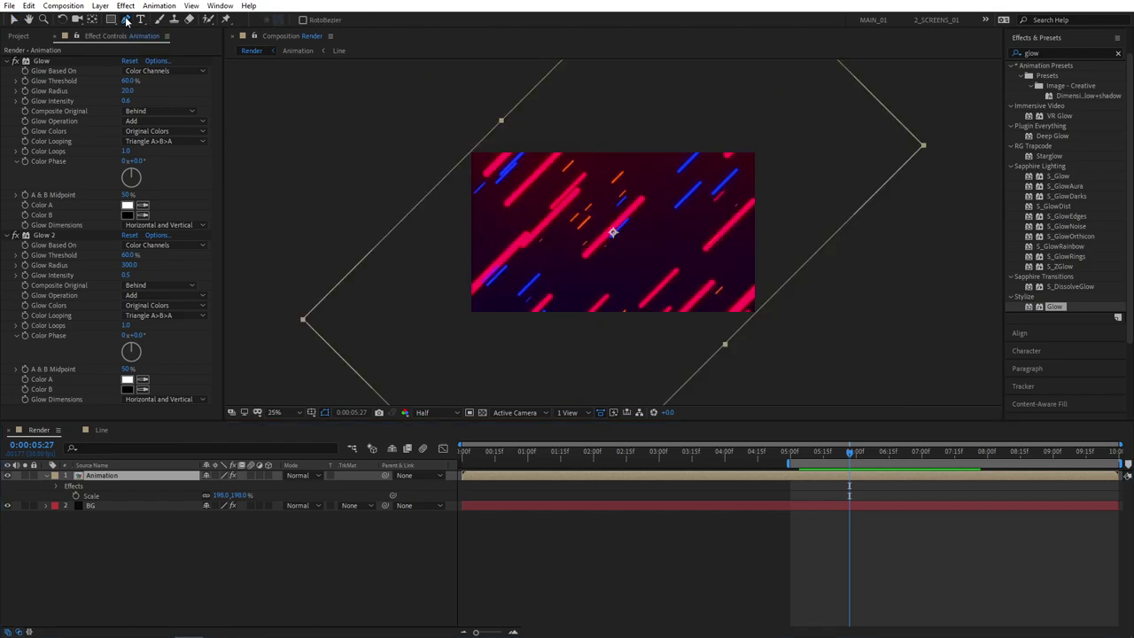
{"action": "left_click", "coordinate": [434, 249]}
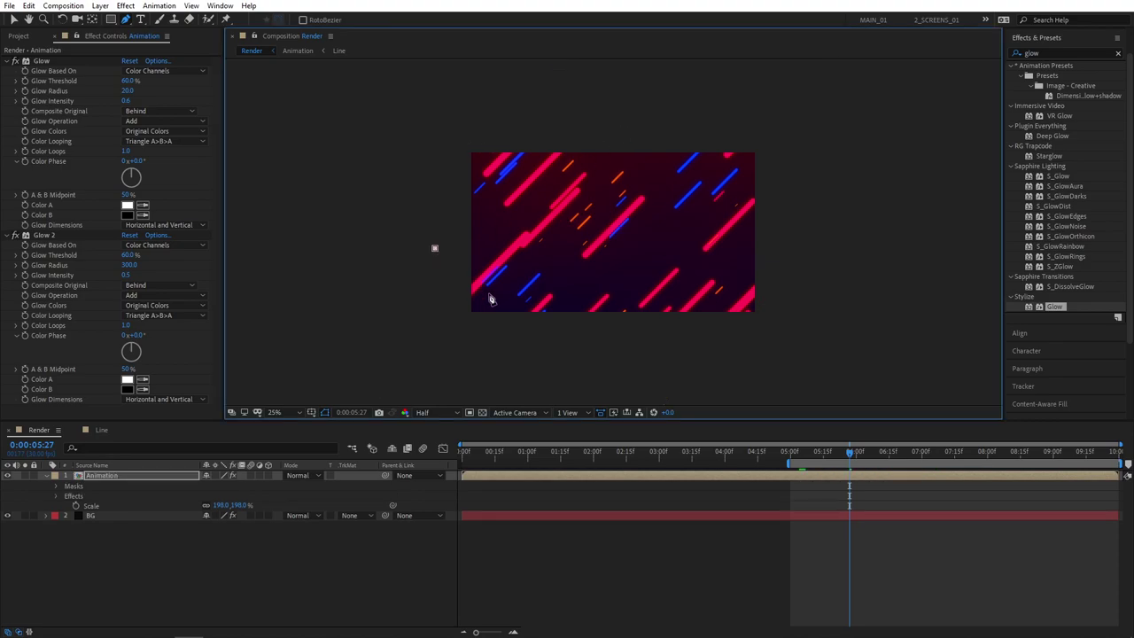
{"action": "left_click", "coordinate": [547, 338]}
{"action": "left_click", "coordinate": [789, 344]}
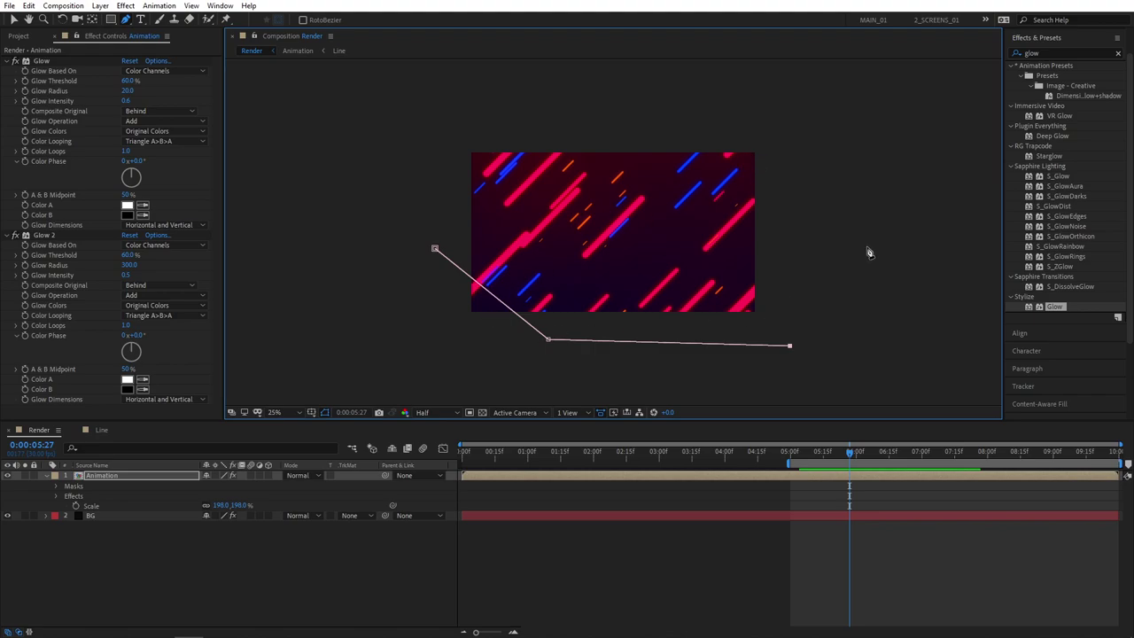
{"action": "left_click", "coordinate": [793, 206]}
{"action": "left_click", "coordinate": [672, 119]}
{"action": "left_click", "coordinate": [424, 106]}
{"action": "left_click", "coordinate": [434, 248]}
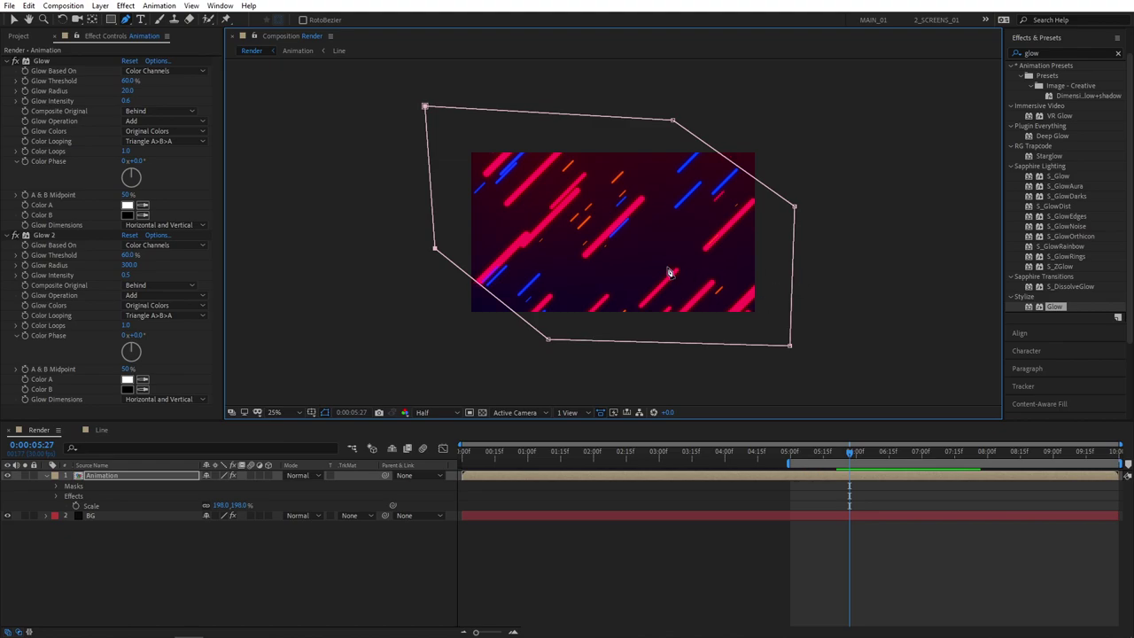
{"action": "left_click", "coordinate": [295, 584]}
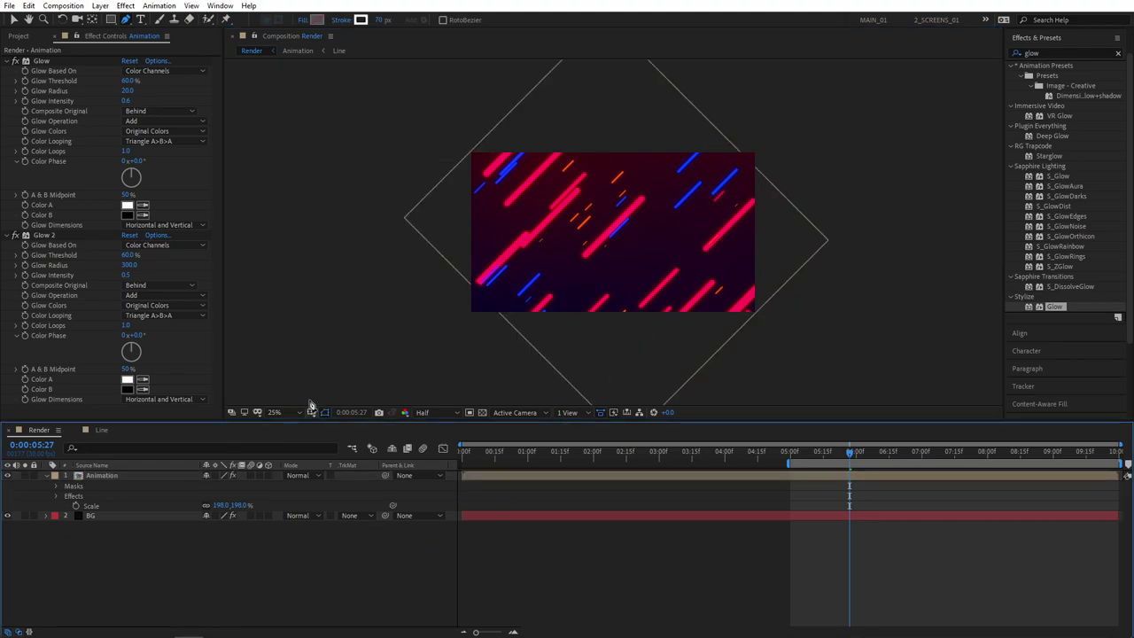
Set the Mask Feather of the Animation layer's mask to 100 pixels and preview the result from about 5 seconds.
{"action": "left_click", "coordinate": [109, 475]}
{"action": "key", "text": "f"}
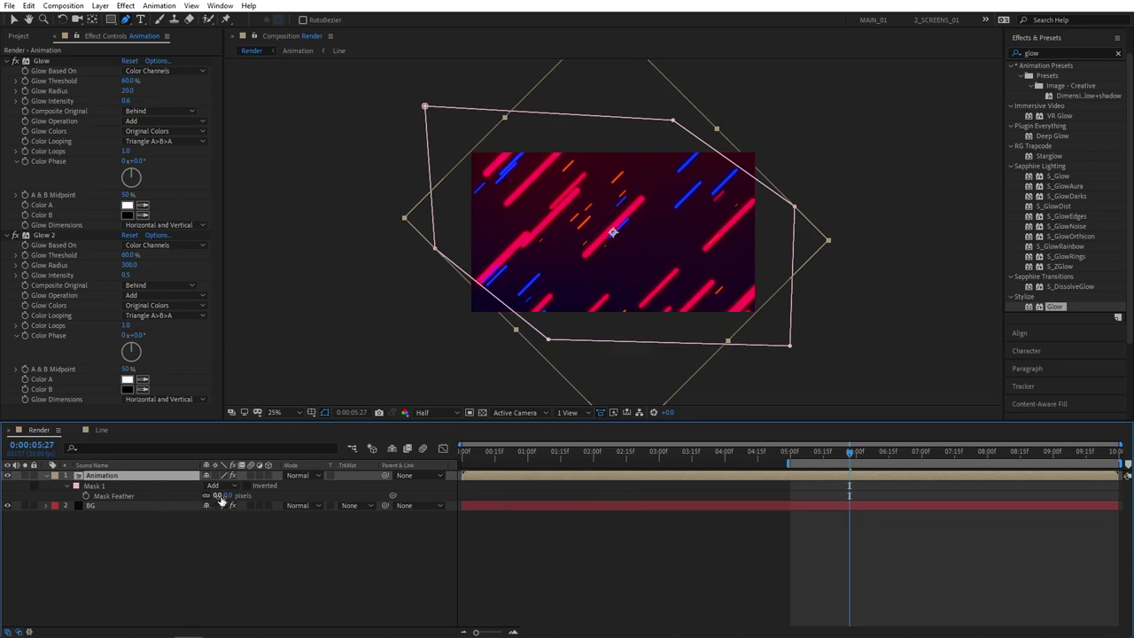
{"action": "left_click_drag", "start_coordinate": [223, 496], "coordinate": [333, 496]}
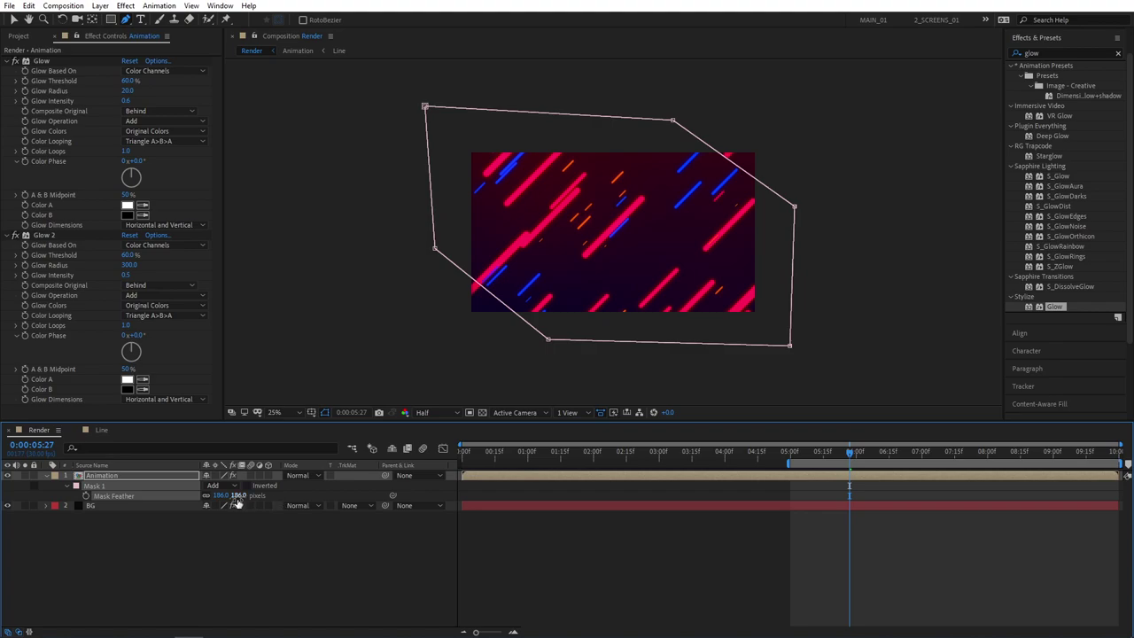
{"action": "left_click", "coordinate": [234, 498]}
{"action": "left_click_drag", "start_coordinate": [819, 451], "coordinate": [823, 452]}
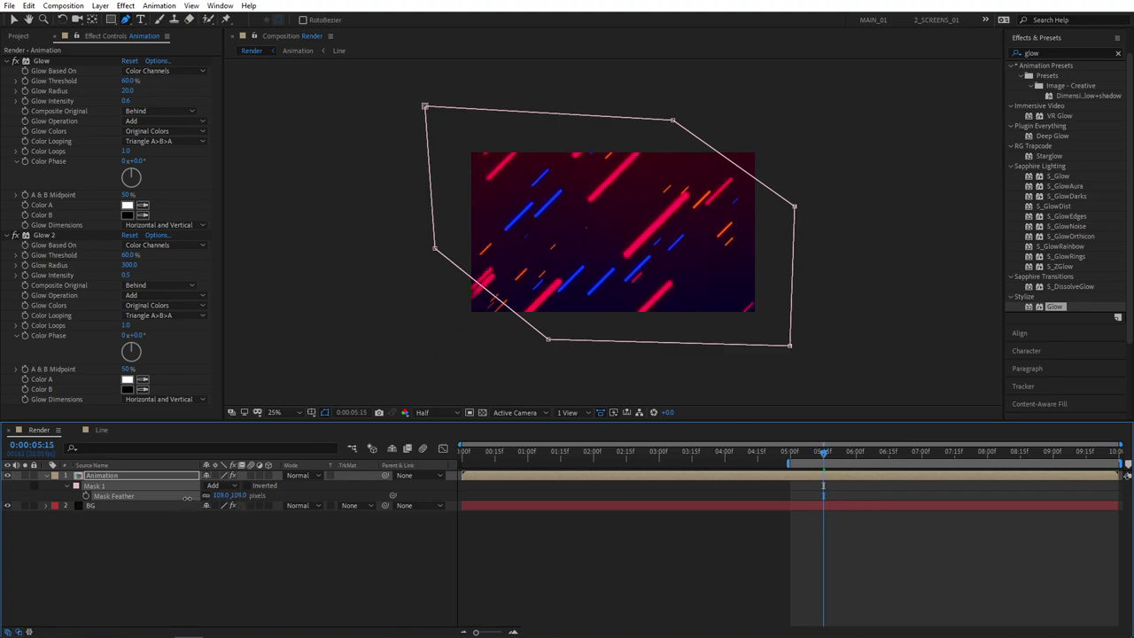
{"action": "left_click_drag", "start_coordinate": [188, 498], "coordinate": [166, 499]}
{"action": "left_click", "coordinate": [231, 495]}
{"action": "type", "text": "100"}
{"action": "key", "text": "Return"}
{"action": "key", "text": "space"}
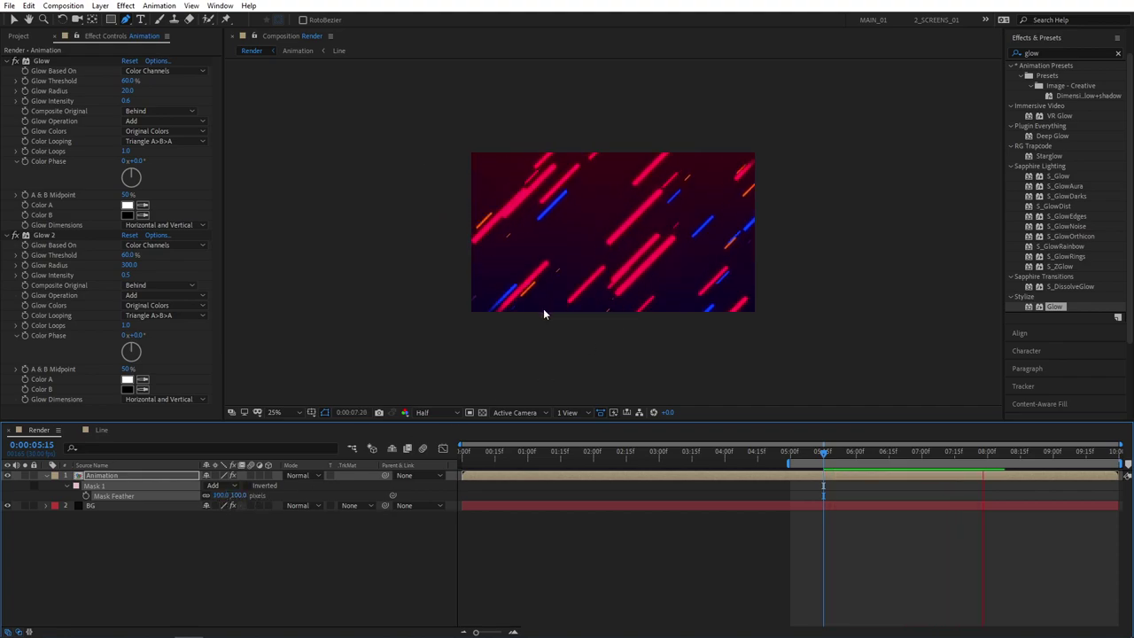
{"action": "key", "text": "space"}
{"action": "left_click_drag", "start_coordinate": [819, 454], "coordinate": [792, 455]}
{"action": "key", "text": "space"}
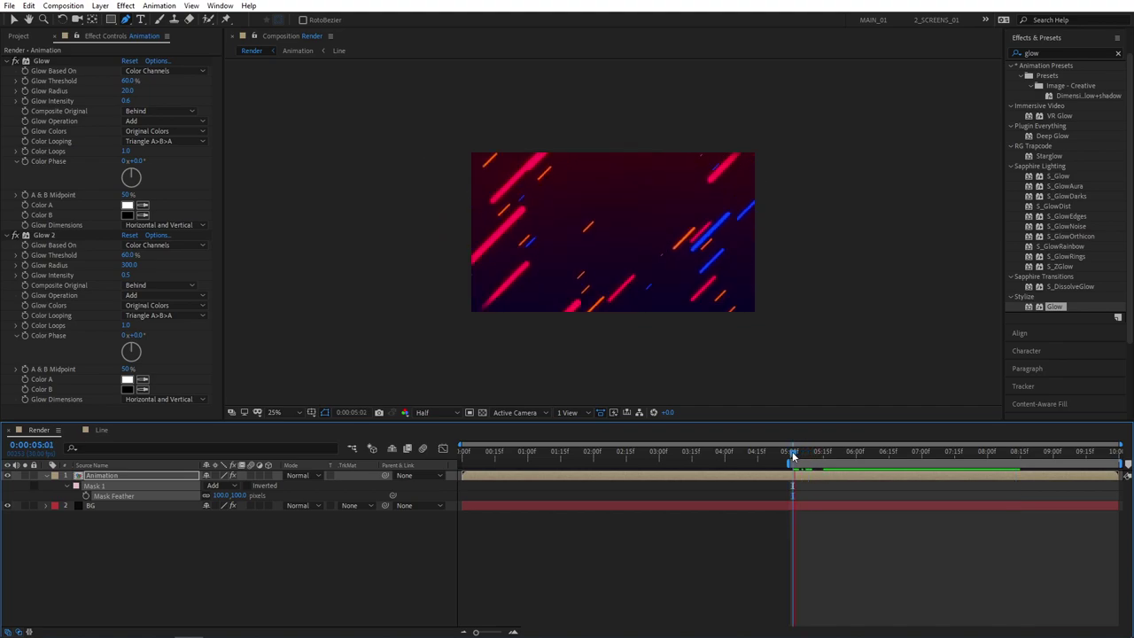
Add an adjustment layer above the Animation layer in the Render composition and name it Effects.
{"action": "key", "text": "space"}
{"action": "key", "text": "space"}
{"action": "right_click", "coordinate": [170, 558]}
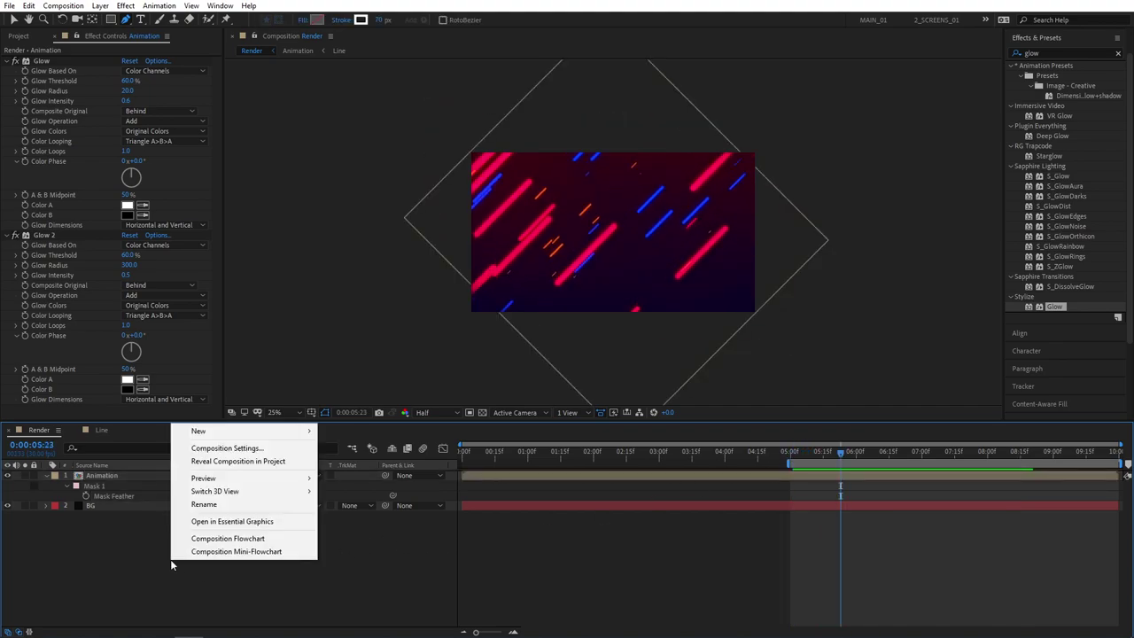
{"action": "mouse_move", "coordinate": [222, 434]}
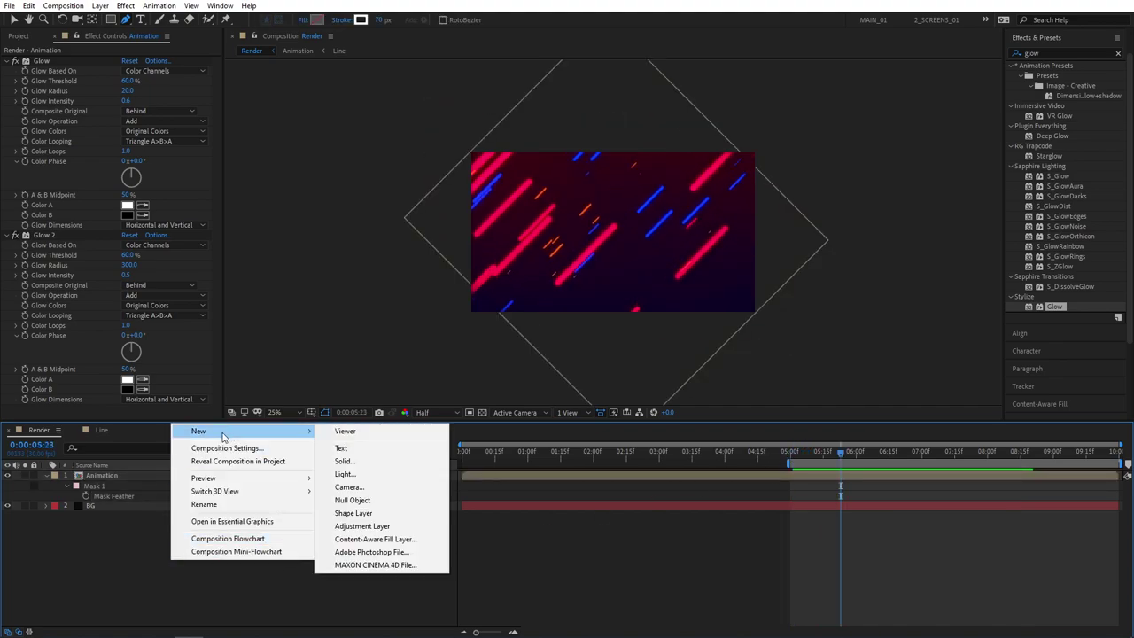
{"action": "left_click", "coordinate": [372, 526]}
{"action": "key", "text": "Return"}
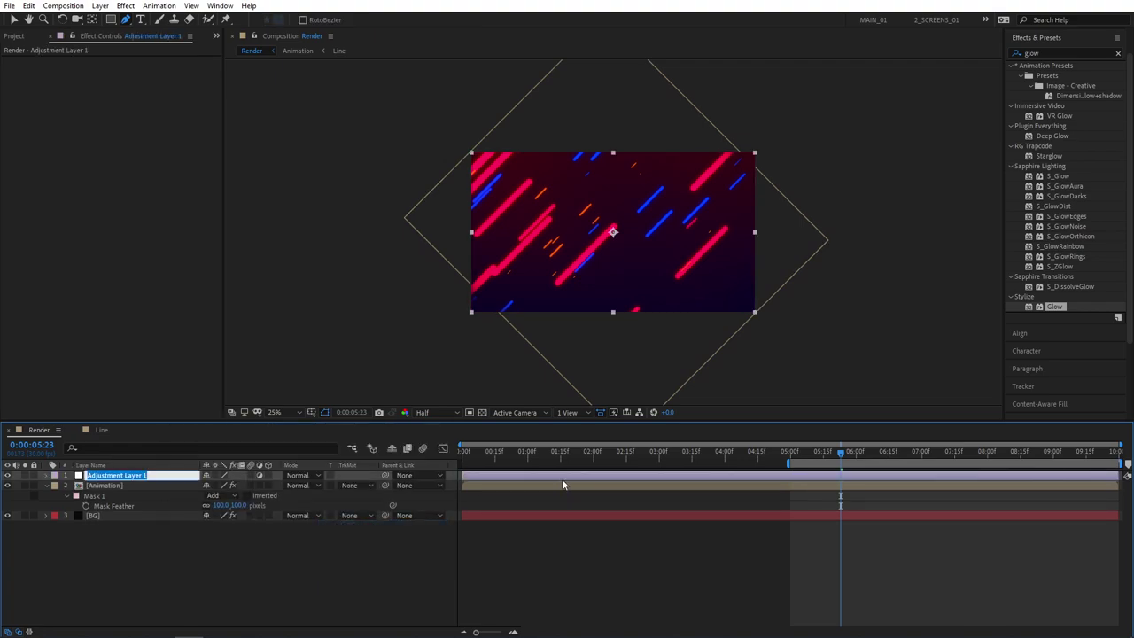
{"action": "type", "text": "Effects"}
{"action": "key", "text": "Return"}
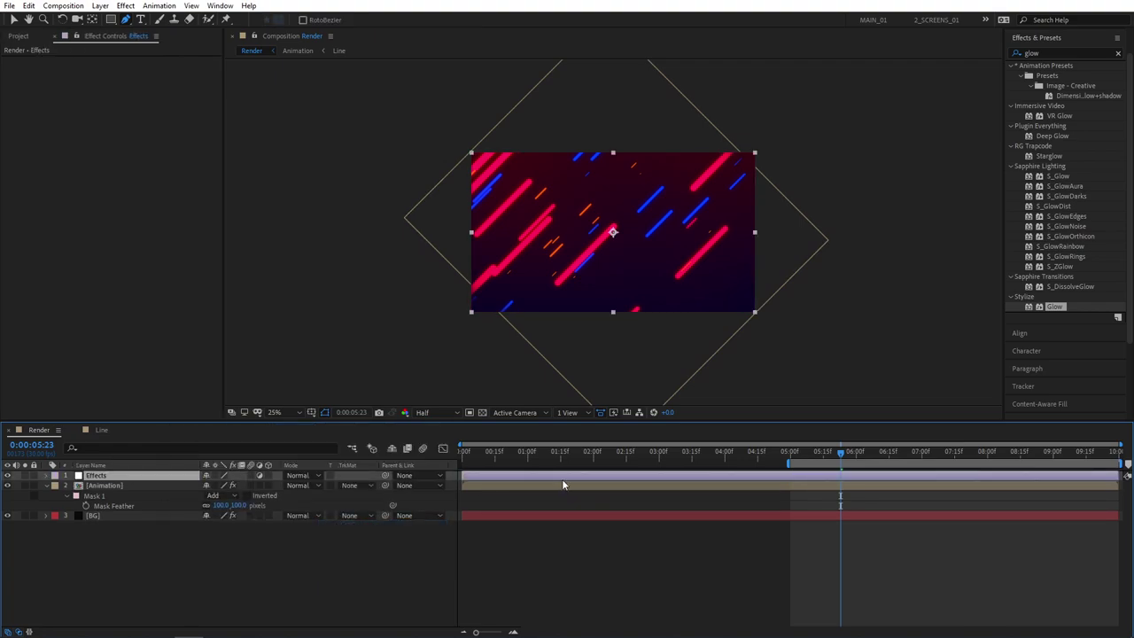
Fit the composition in the viewer and apply the Noise effect from Noise & Grain to the Effects layer.
{"action": "key", "text": "shift+slash"}
{"action": "left_click", "coordinate": [398, 558]}
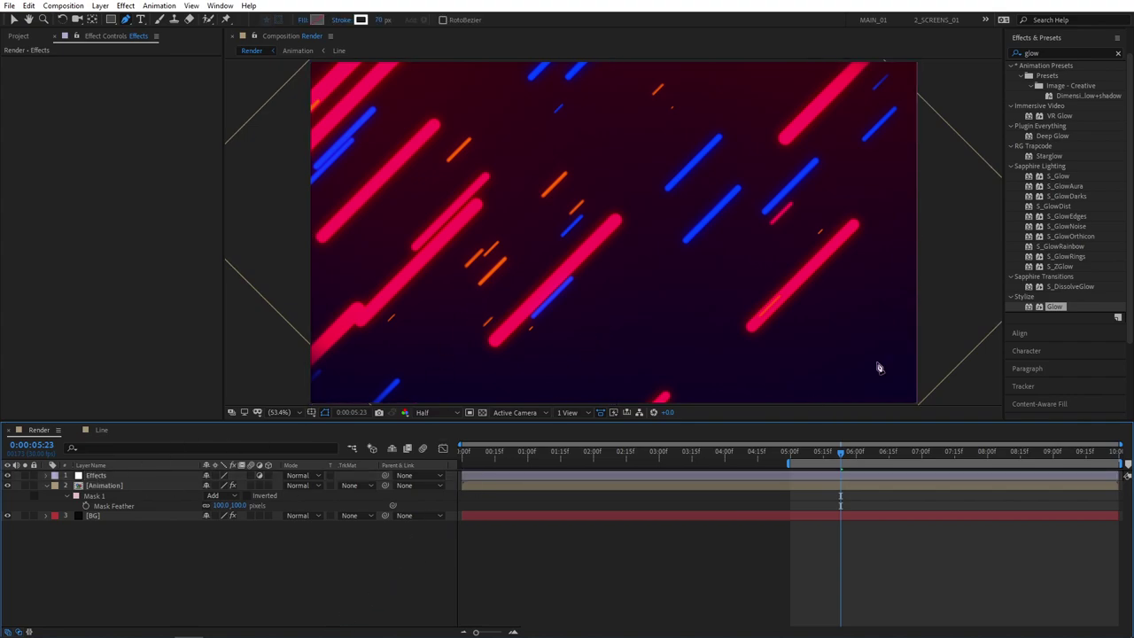
{"action": "double_click", "coordinate": [1053, 52]}
{"action": "type", "text": "noise"}
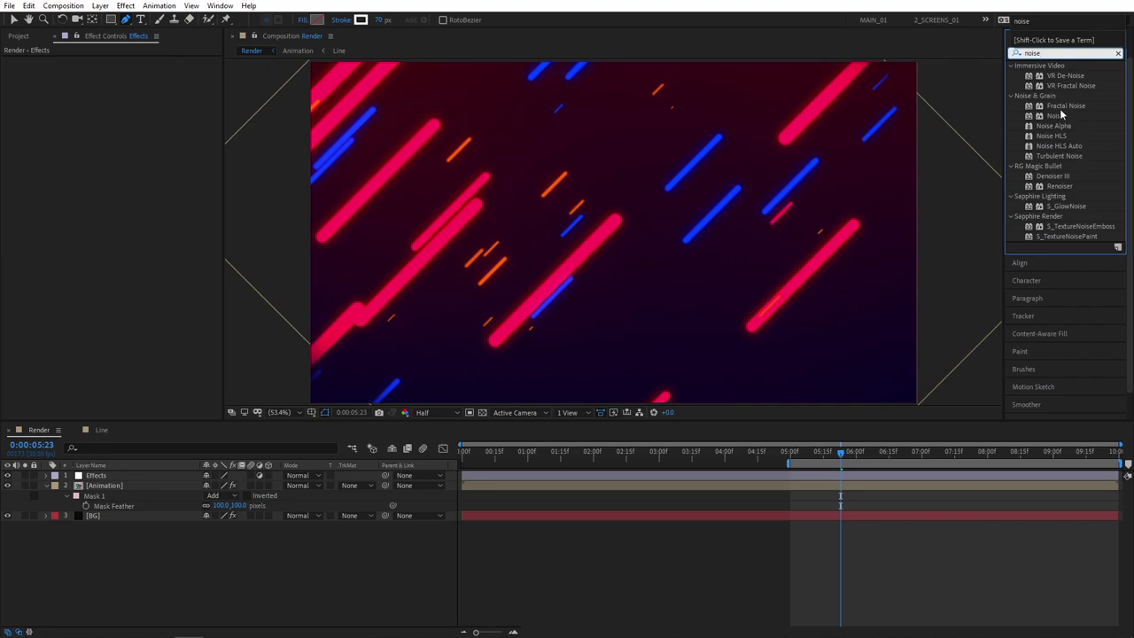
{"action": "left_click_drag", "start_coordinate": [1048, 118], "coordinate": [102, 480]}
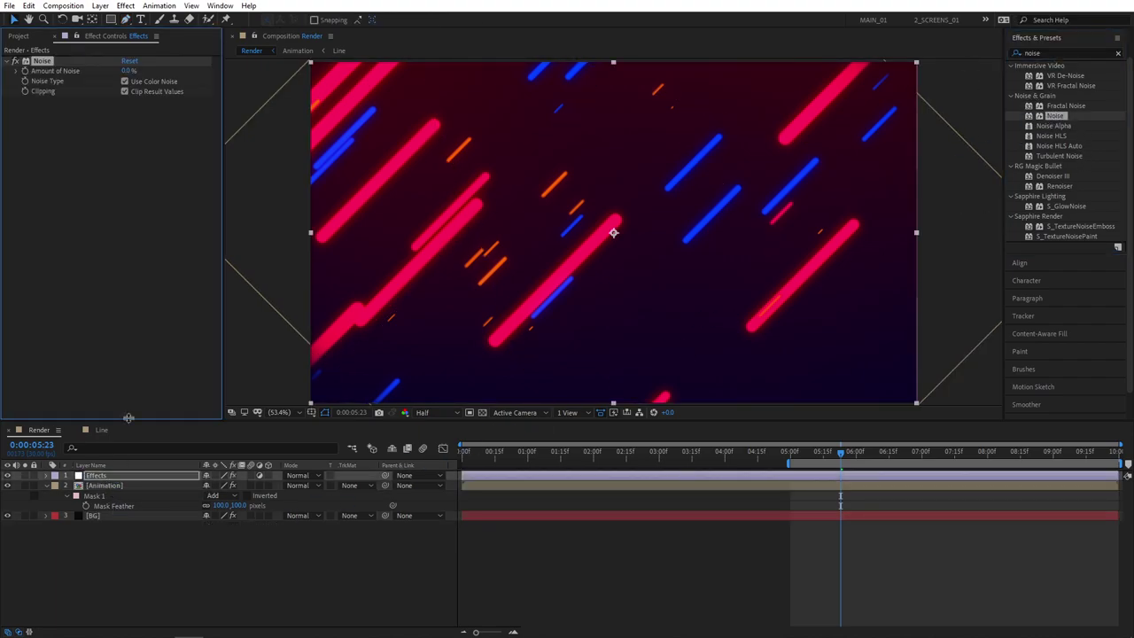
Set the Noise effect's Amount of Noise to 4% and disable Use Color Noise.
{"action": "left_click", "coordinate": [128, 71]}
{"action": "type", "text": "4"}
{"action": "key", "text": "Return"}
{"action": "left_click", "coordinate": [125, 81]}
Preview the Render composition with the noise applied, scrubbing from about 5 to 9 seconds and replaying the work area.
{"action": "key", "text": "space"}
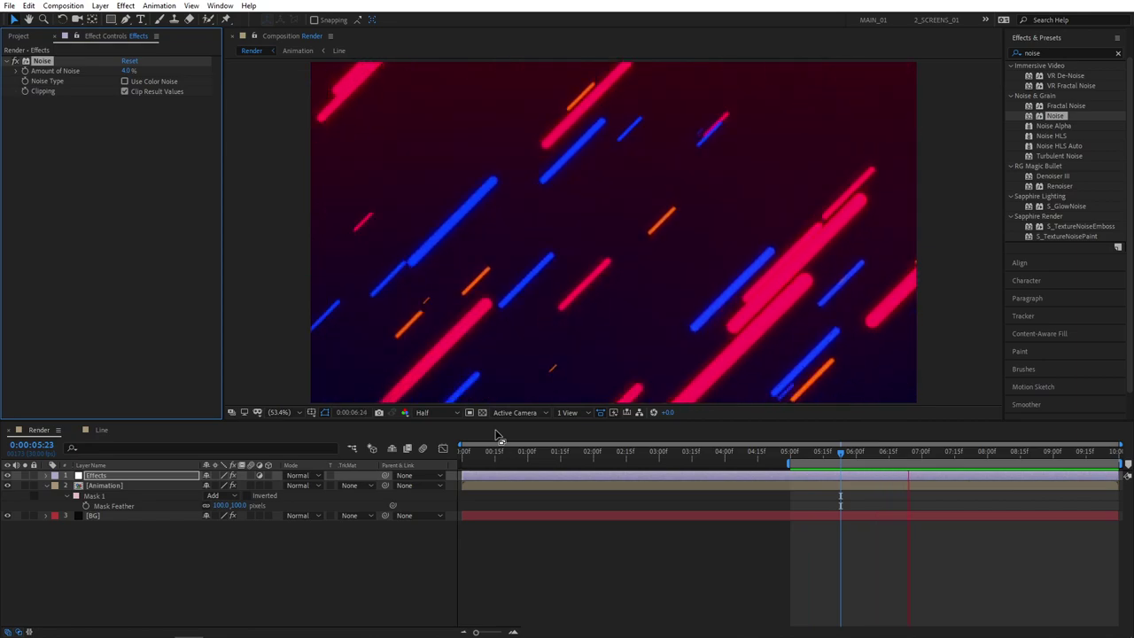
{"action": "key", "text": "space"}
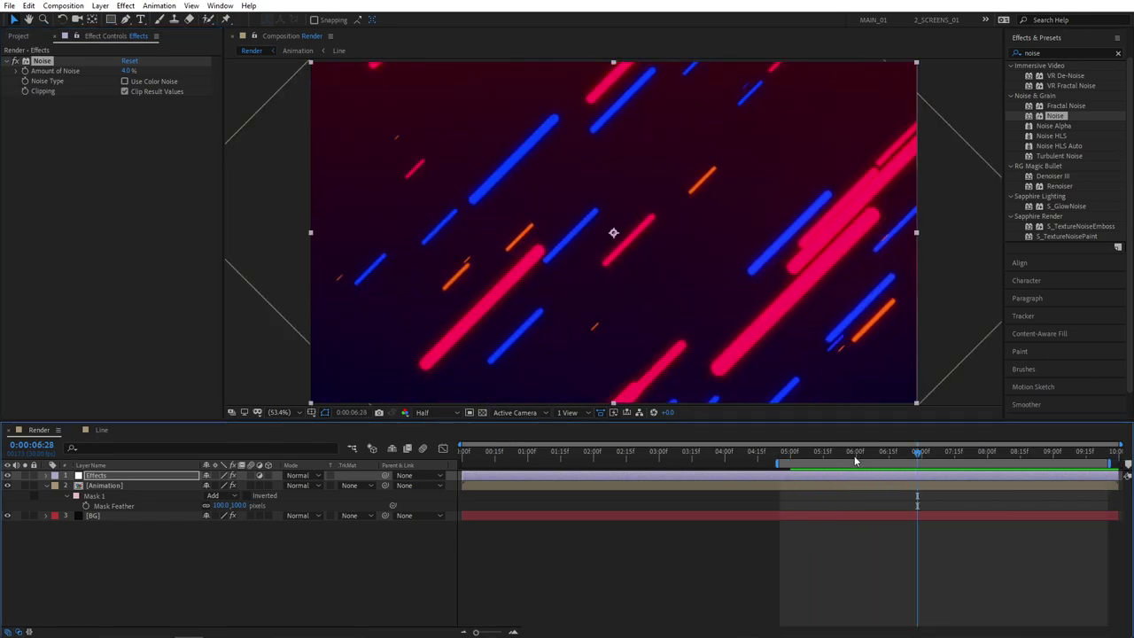
{"action": "left_click", "coordinate": [832, 449]}
{"action": "left_click_drag", "start_coordinate": [834, 451], "coordinate": [1073, 461]}
{"action": "key", "text": "space"}
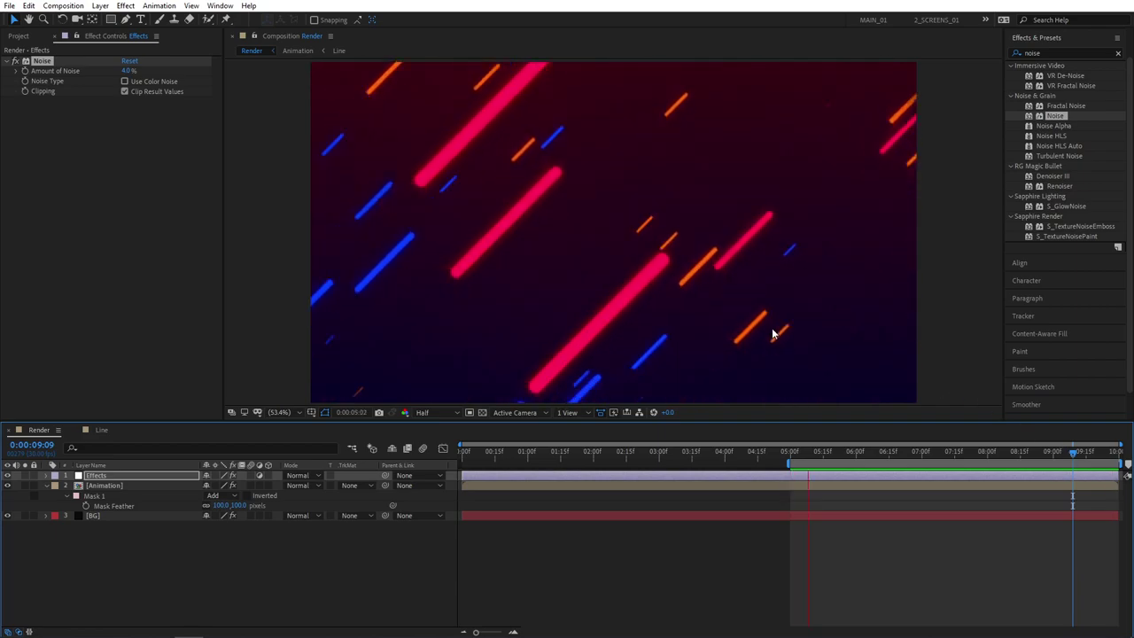
{"action": "key", "text": "space"}
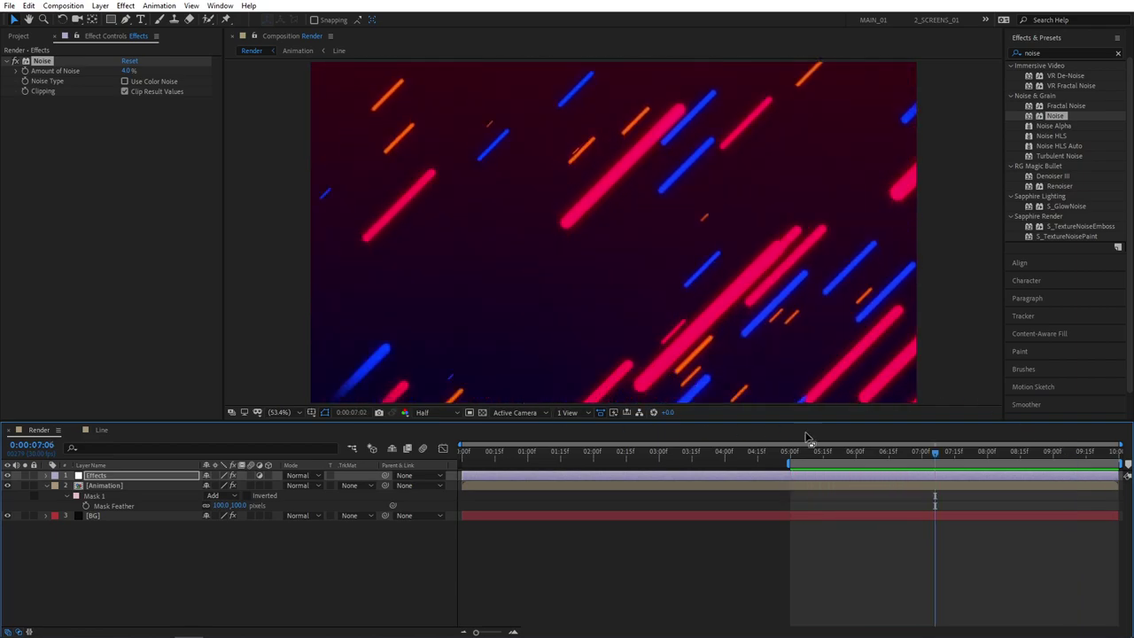